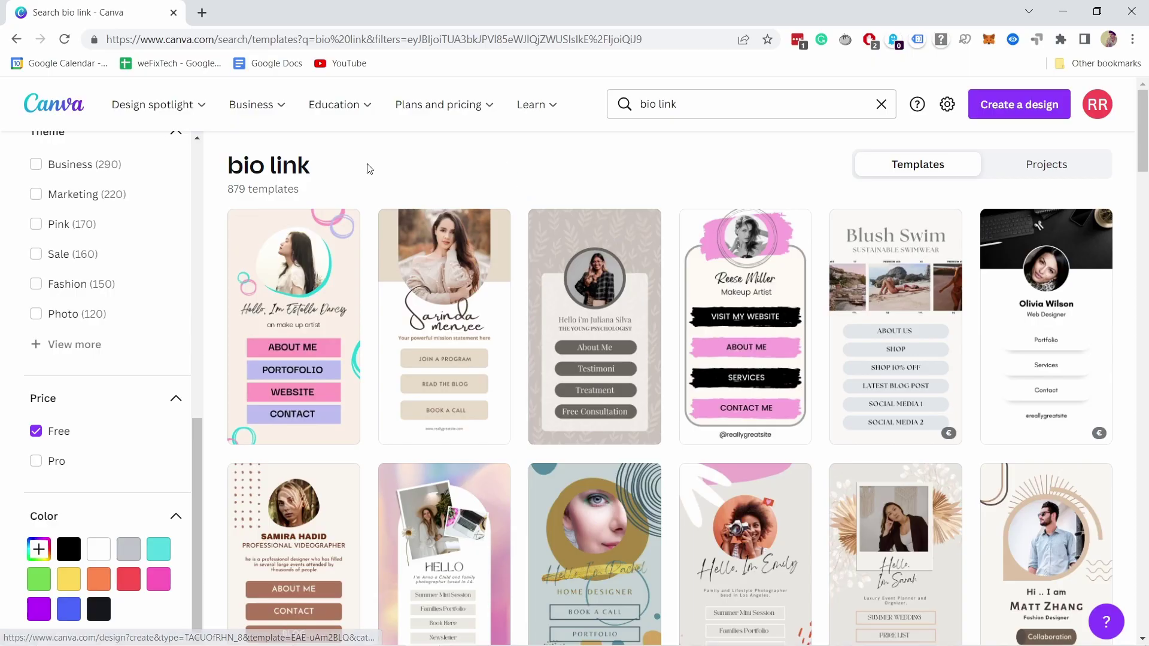
# Follow the punchsalad.com/lp/canva link in the video description to the Canva Pro page.
pyautogui.scroll(-4, 808, 309)
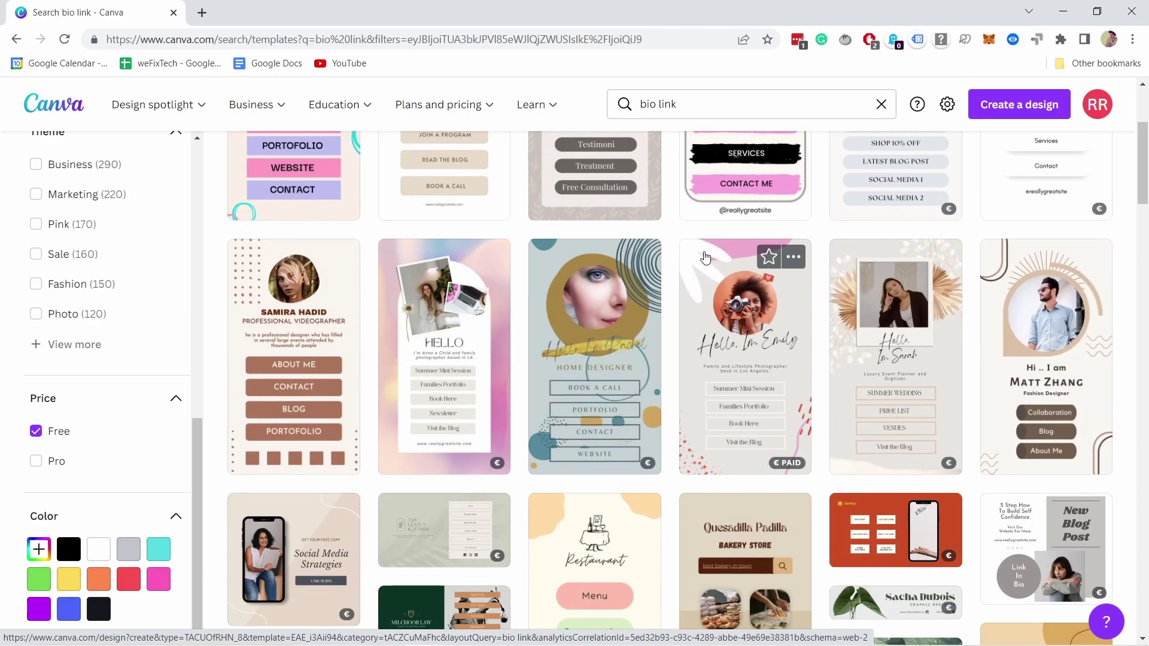
pyautogui.scroll(-5, 705, 257)
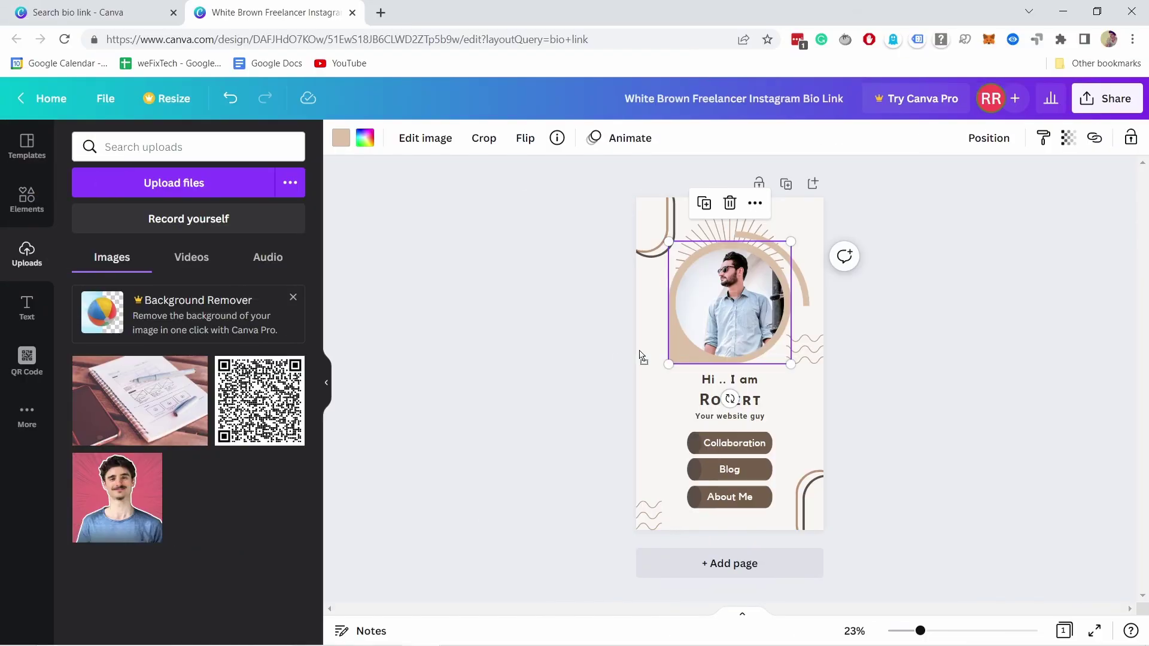
pyautogui.moveTo(641, 357); pyautogui.dragTo(724, 287)
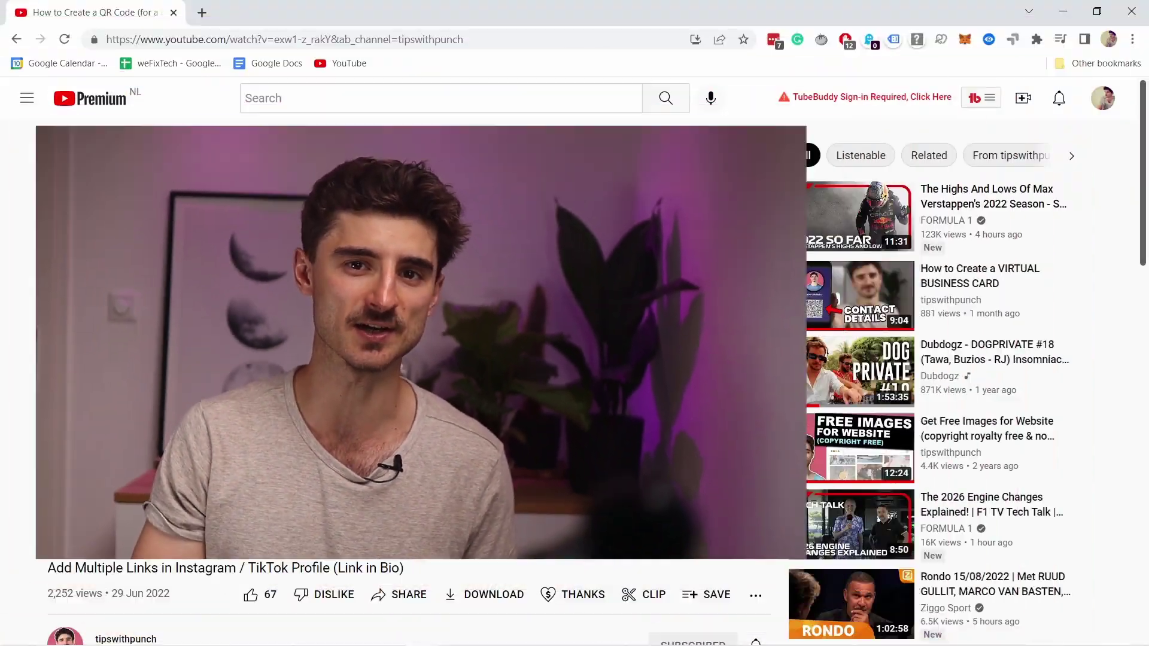
pyautogui.scroll(-4, 777, 259)
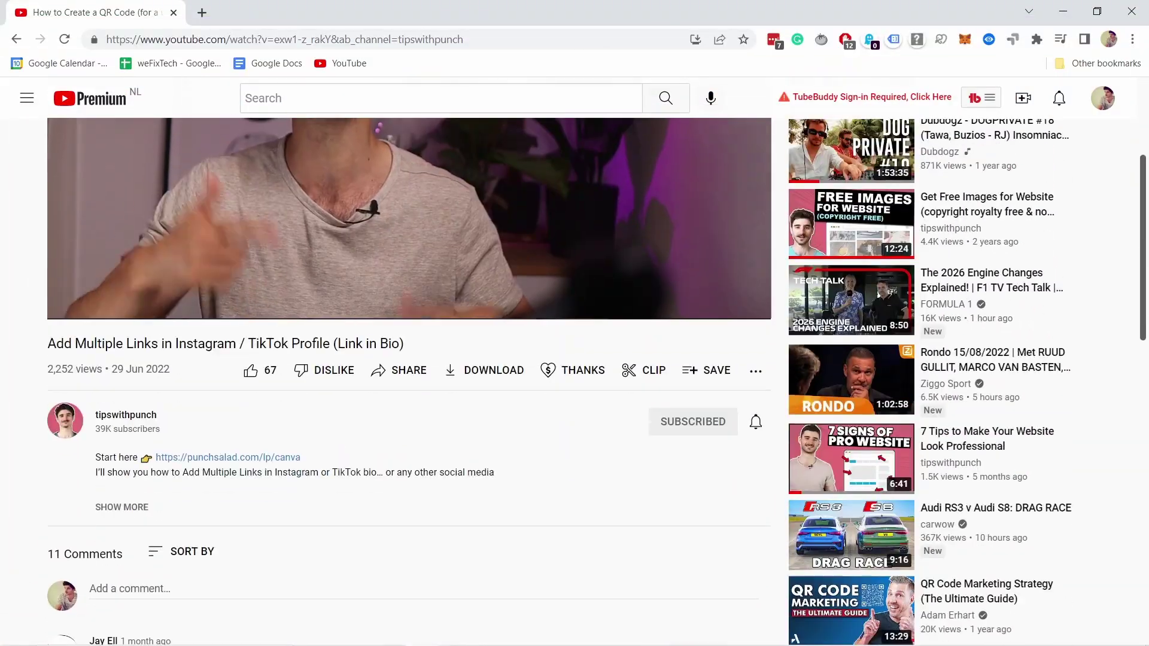
pyautogui.click(233, 458)
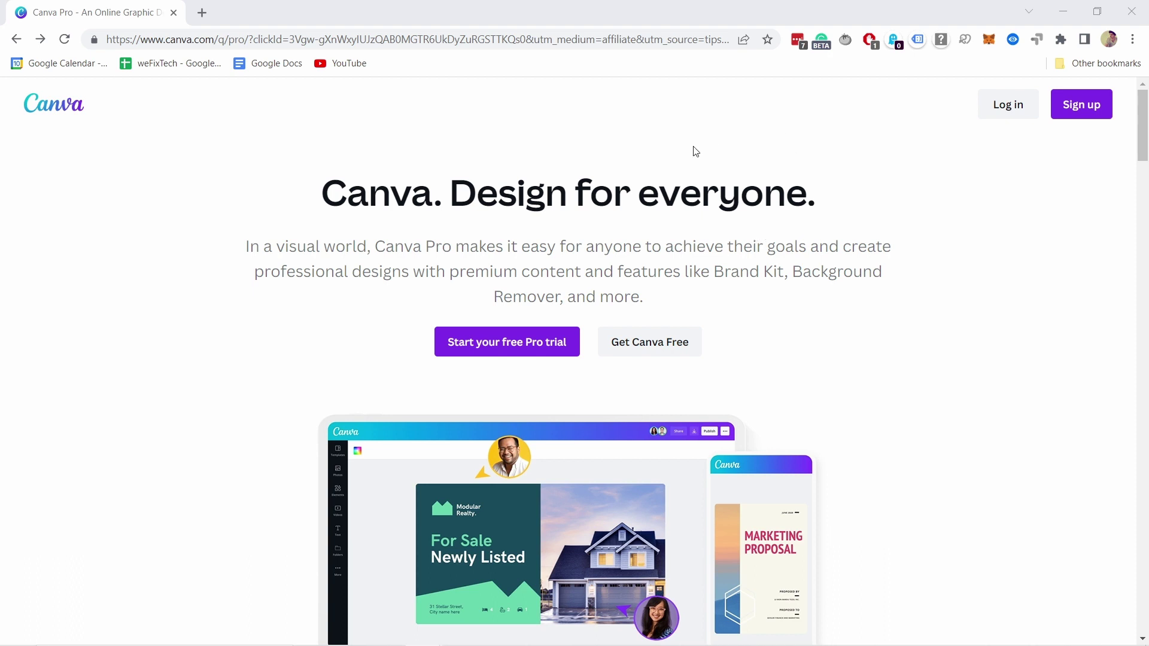
# Start creating a Canva account with the Sign up button on the Canva Pro page.
pyautogui.click(1092, 108)
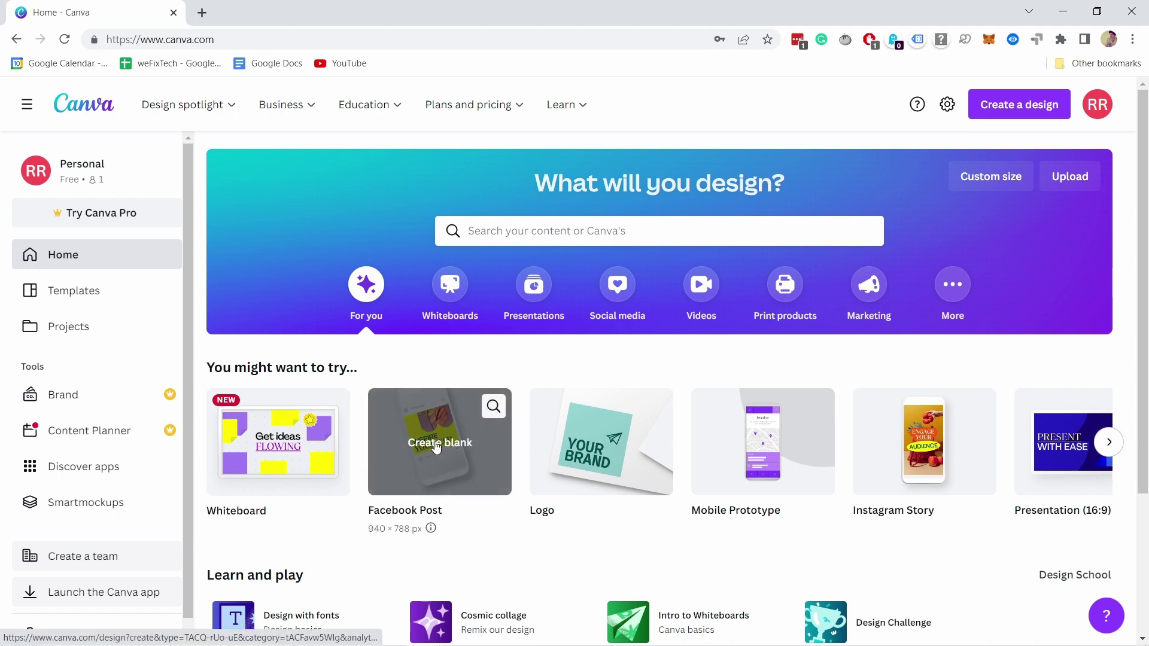
# Advance the 'You might want to try' carousel twice to see more suggested design types.
pyautogui.moveTo(759, 465)
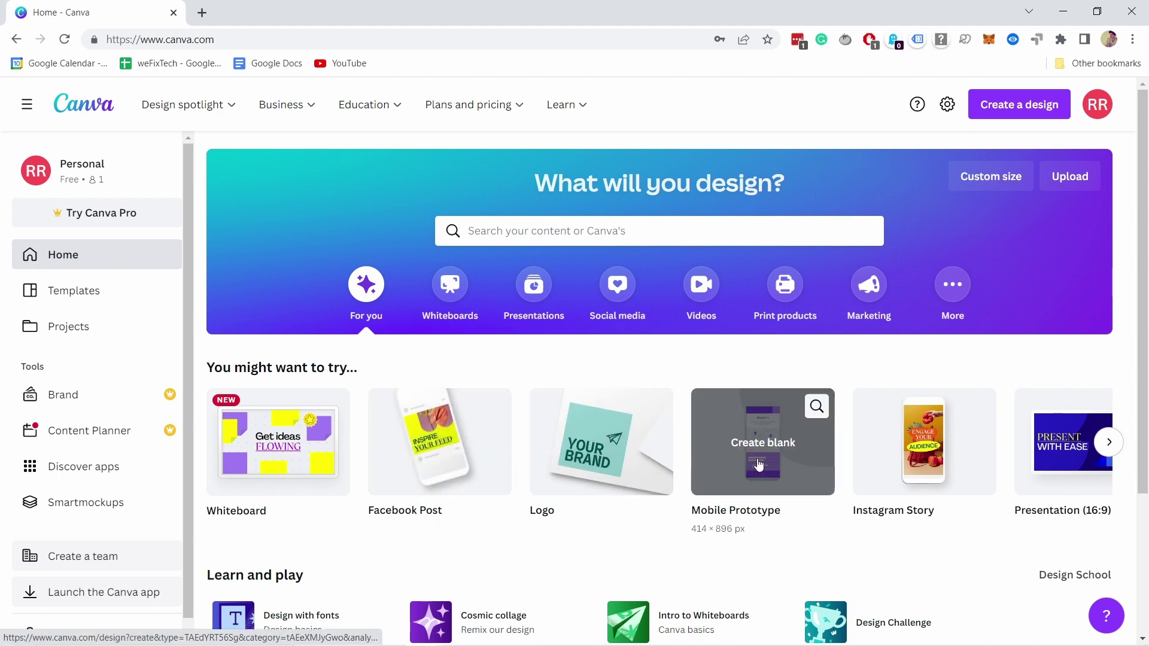
pyautogui.click(1112, 443)
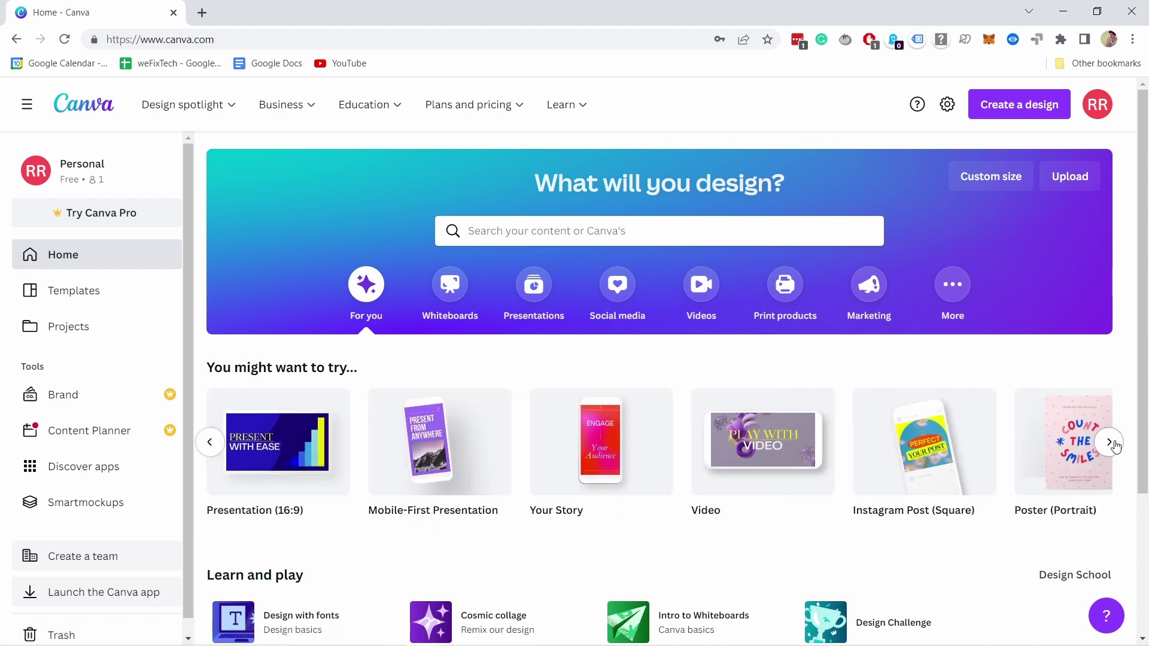
pyautogui.moveTo(756, 437)
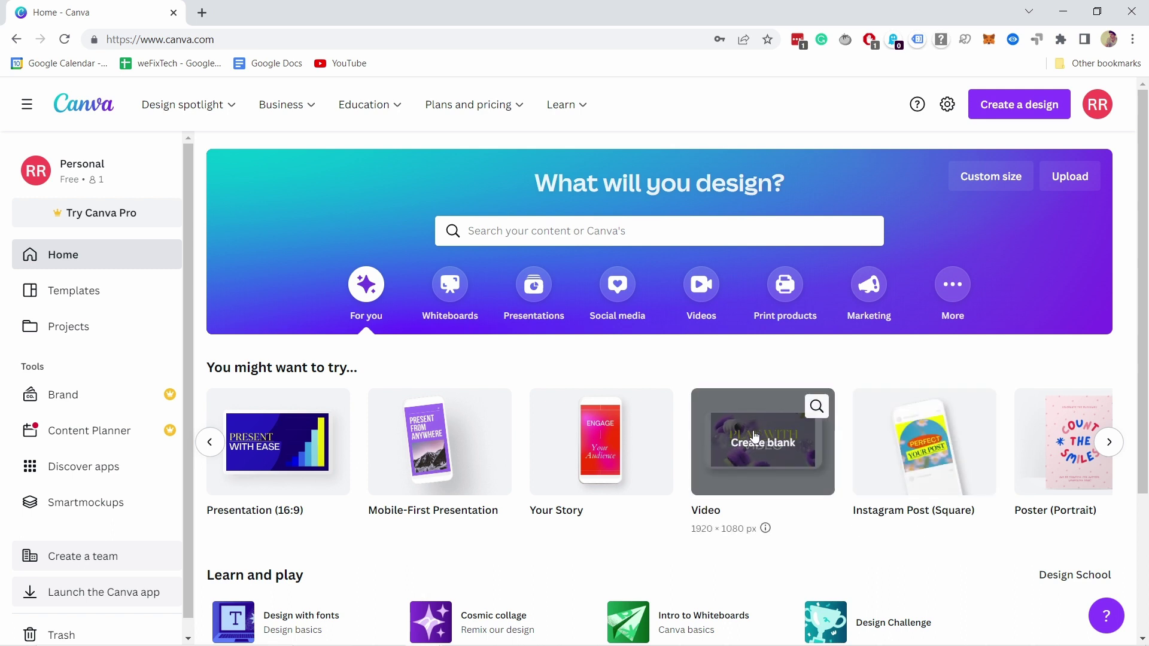
pyautogui.click(1108, 445)
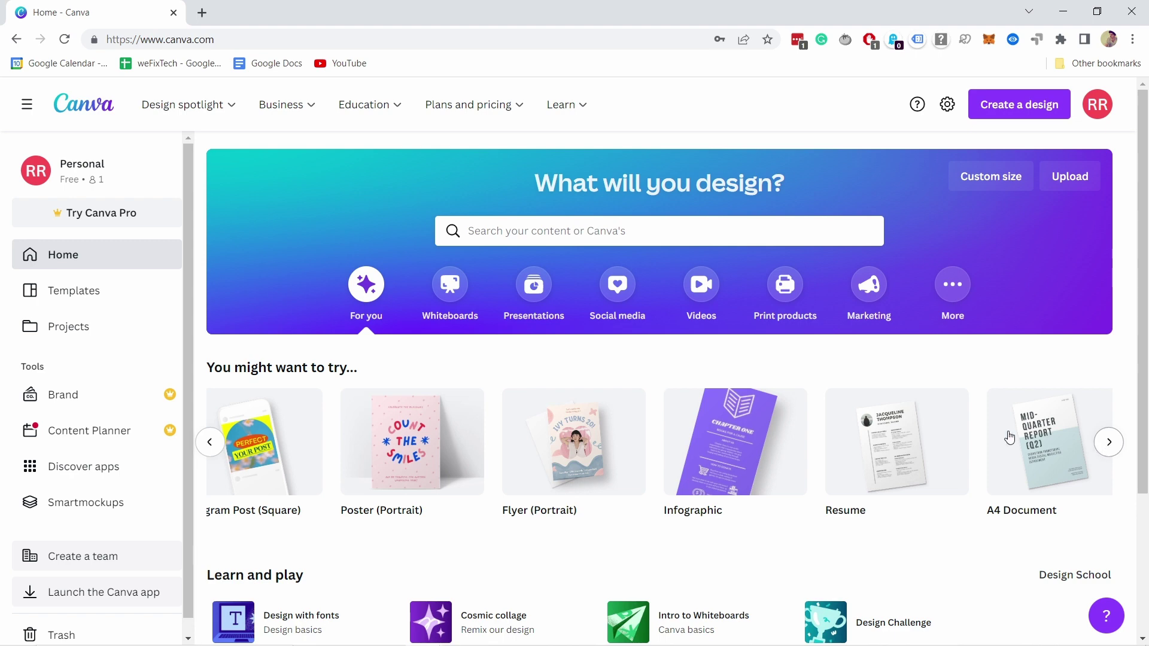
# Search Canva templates for 'bio link' using the suggested search.
pyautogui.click(492, 227)
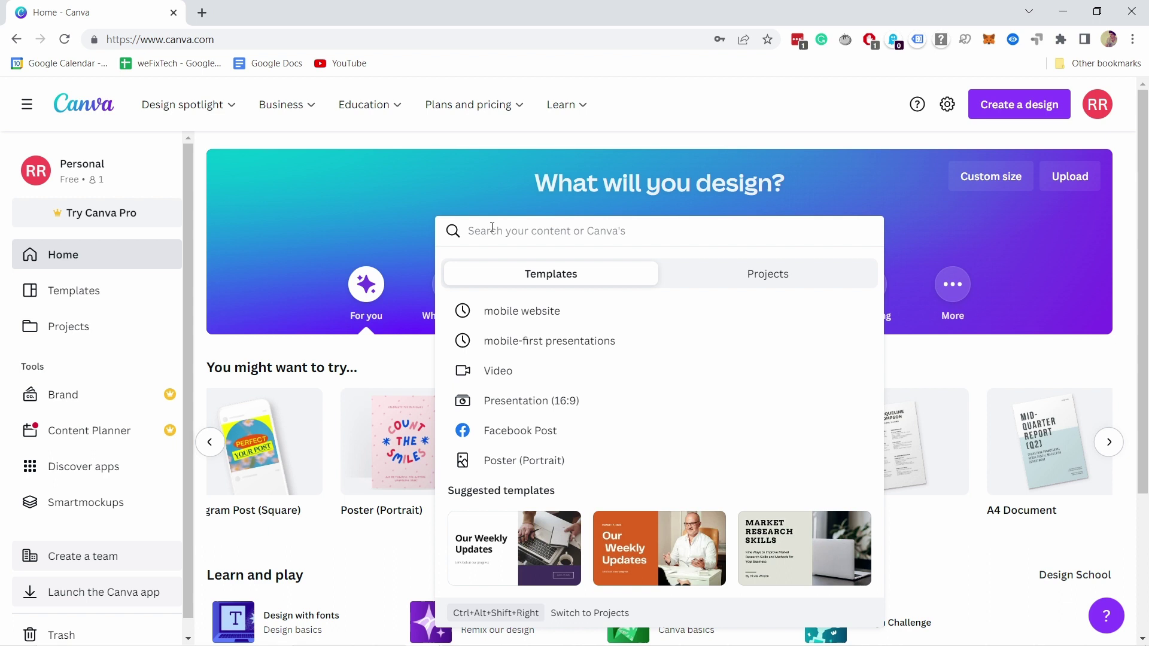
pyautogui.write('bio link')
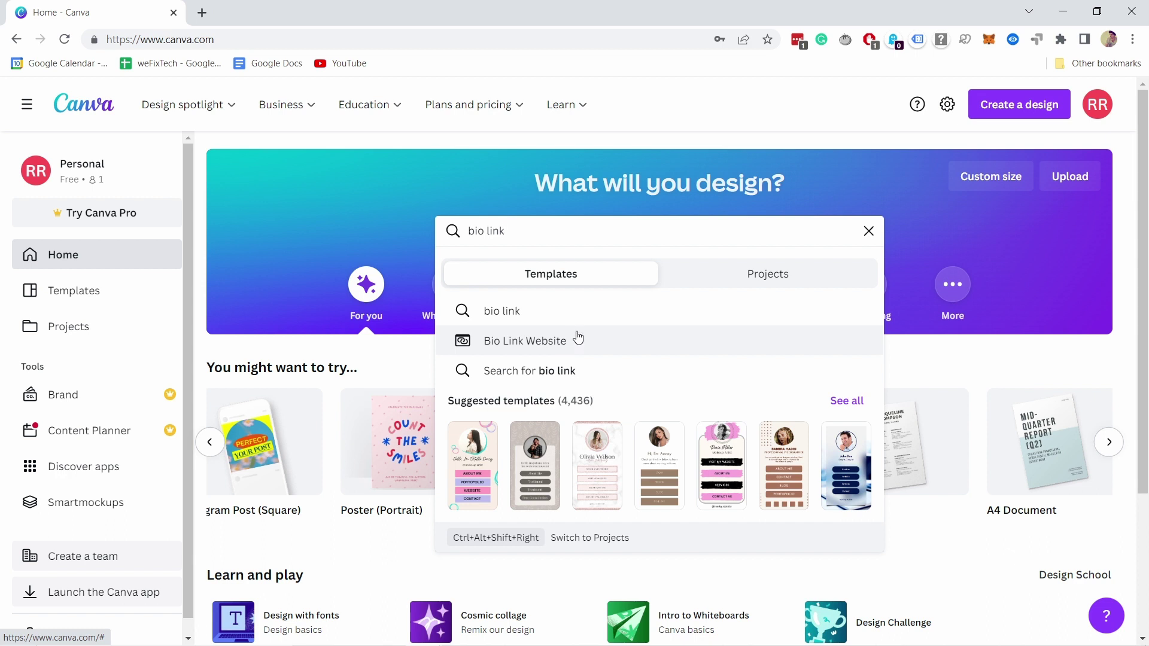
pyautogui.click(513, 317)
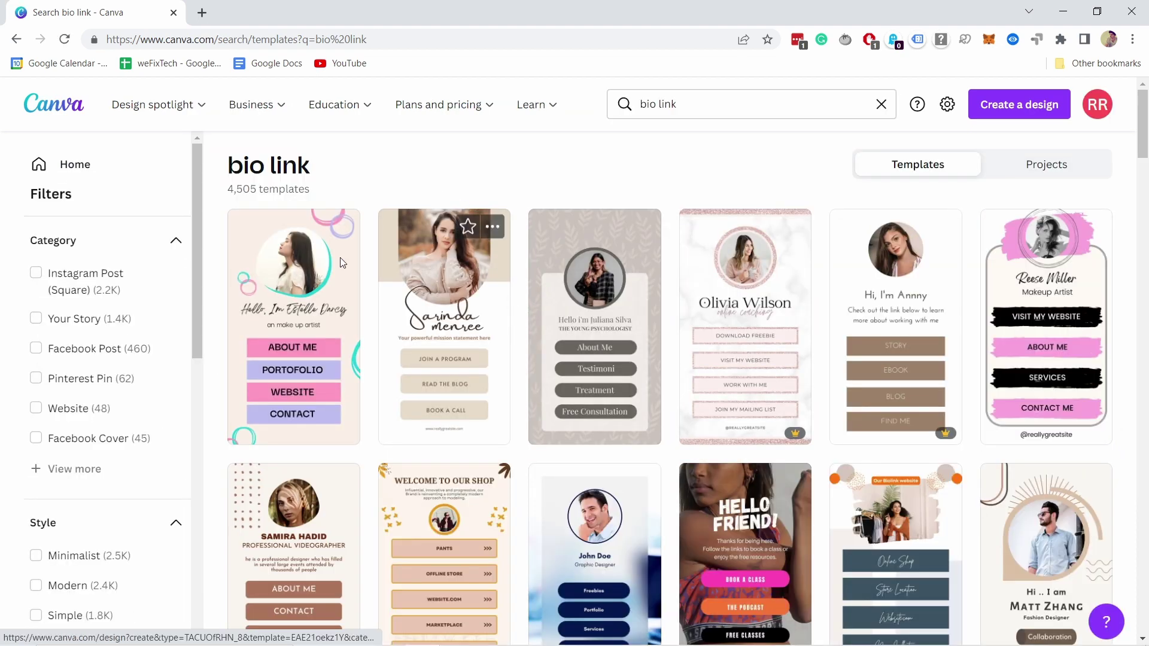
# Tick the Free price filter and scroll through the free bio link templates.
pyautogui.click(439, 105)
pyautogui.scroll(-3, 604, 466)
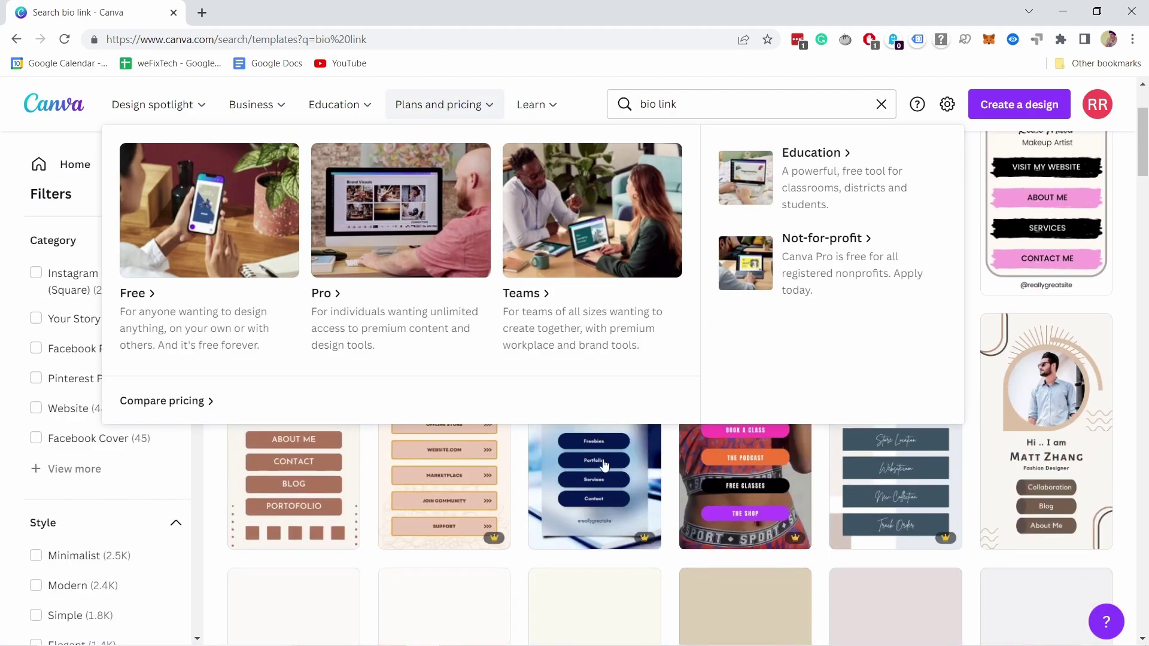
pyautogui.scroll(-6, 605, 466)
pyautogui.scroll(5, 463, 198)
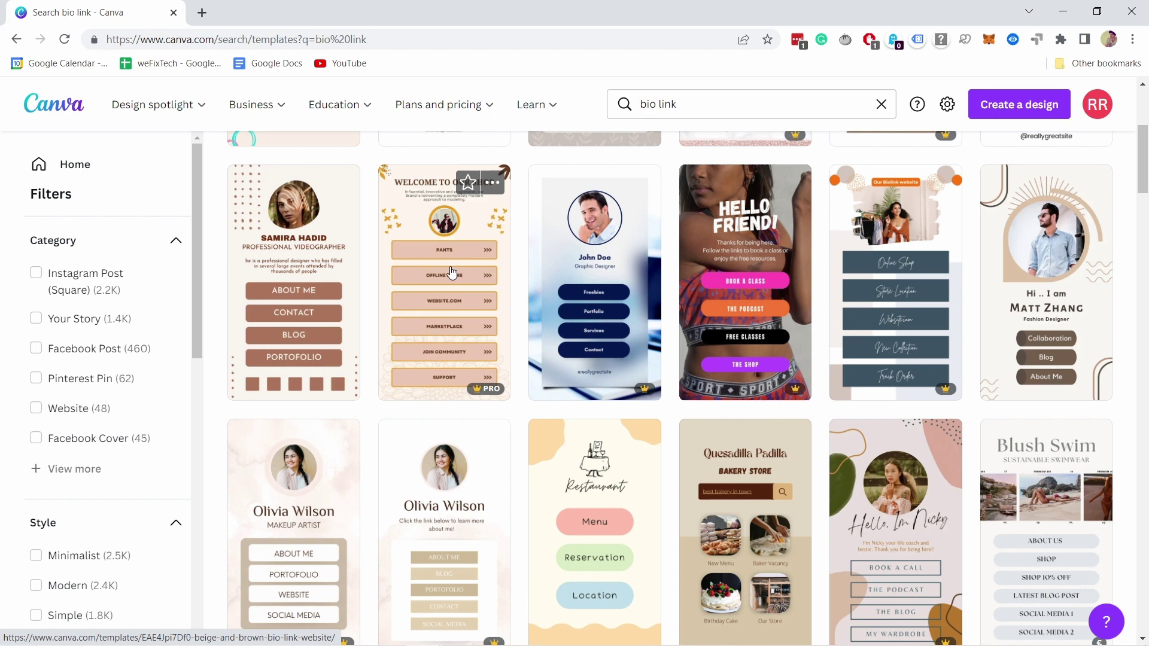
pyautogui.scroll(-10, 66, 265)
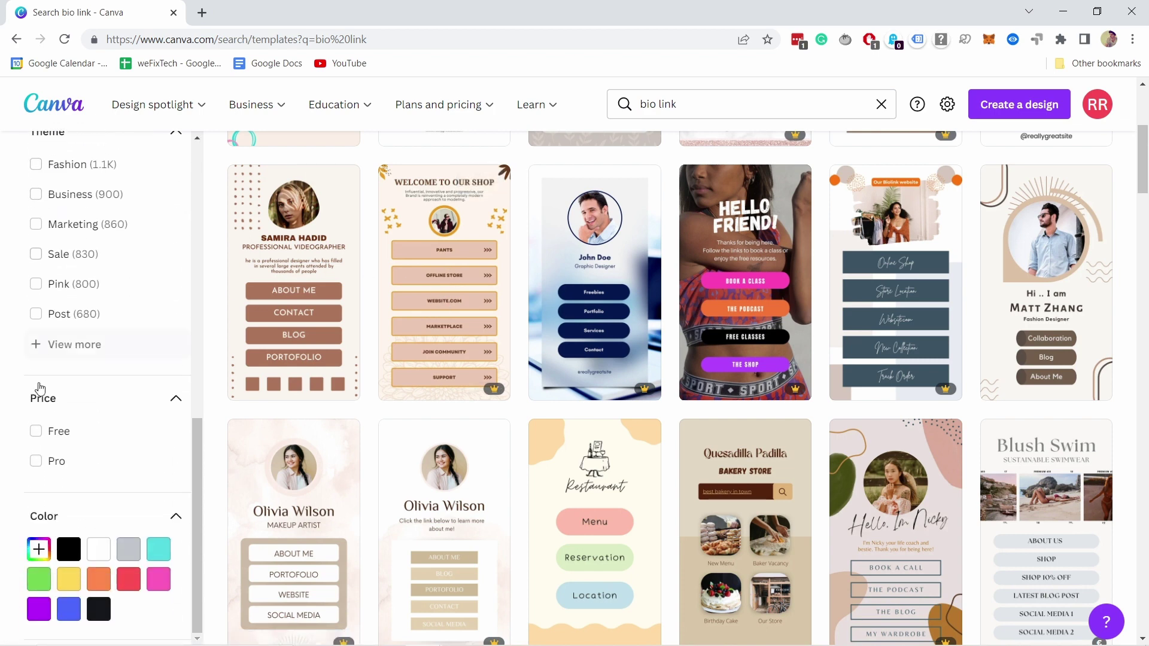
pyautogui.click(36, 435)
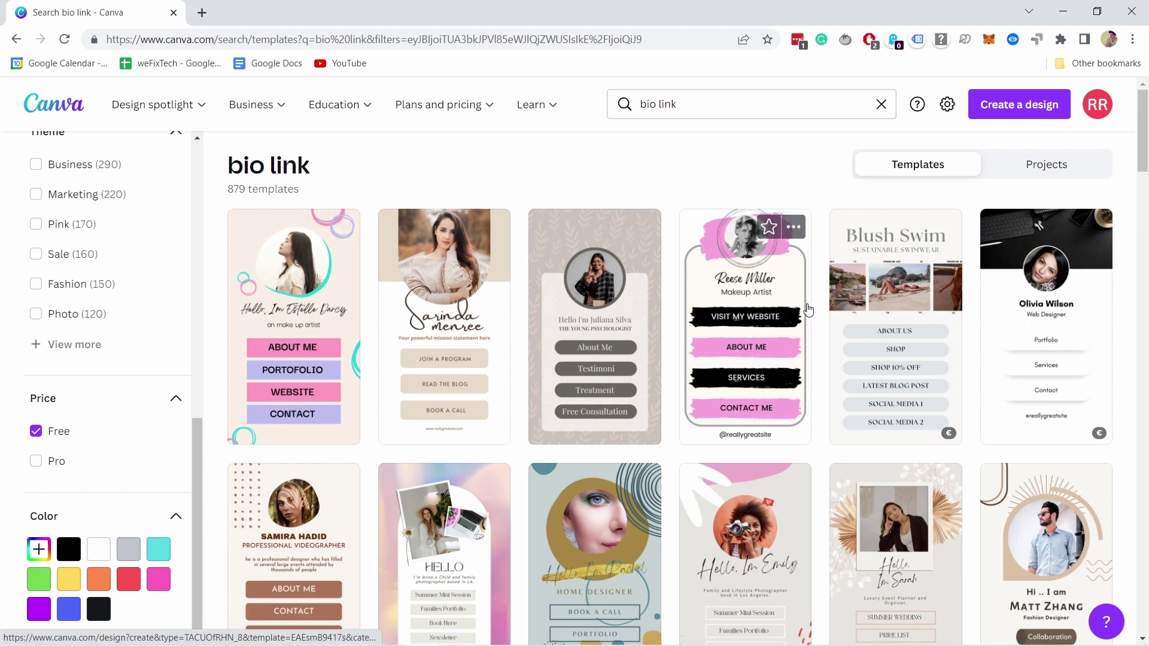
pyautogui.scroll(-4, 703, 251)
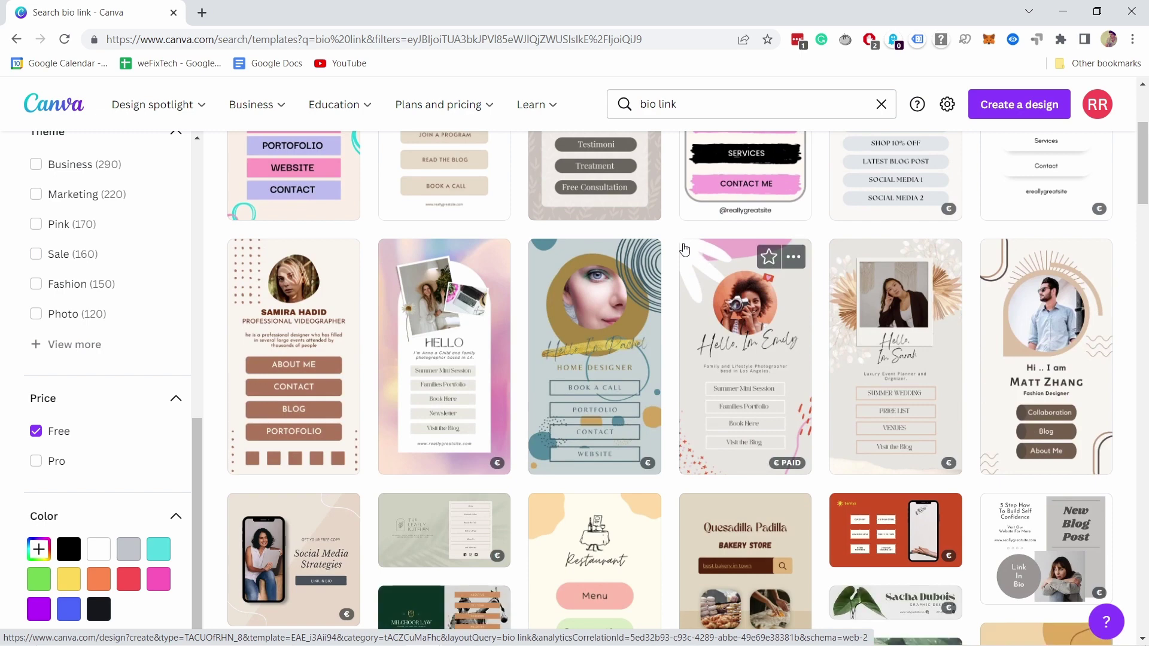
pyautogui.scroll(-5, 705, 257)
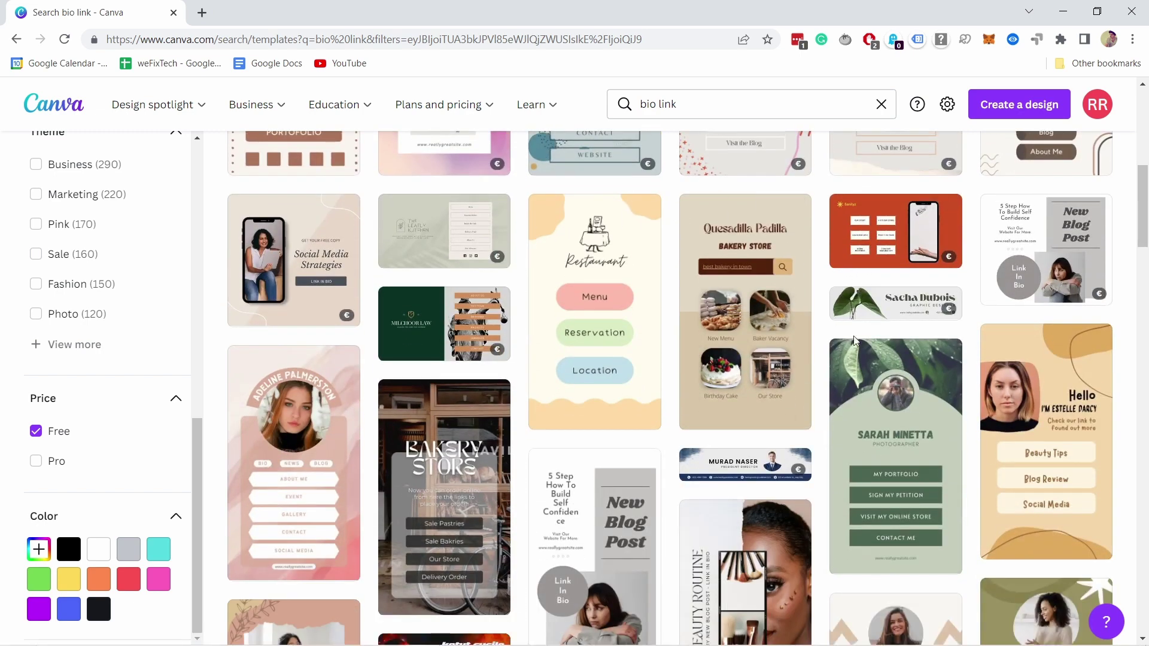
pyautogui.scroll(6, 884, 346)
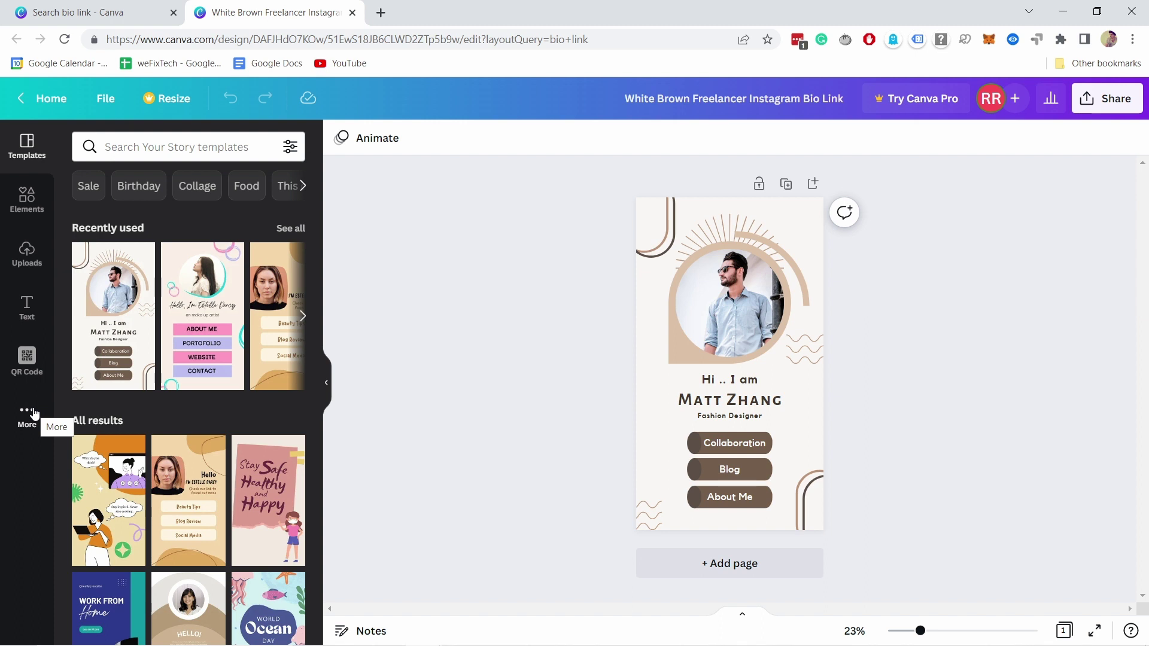
# Look at the More apps panel, then return to the Templates panel.
pyautogui.click(32, 413)
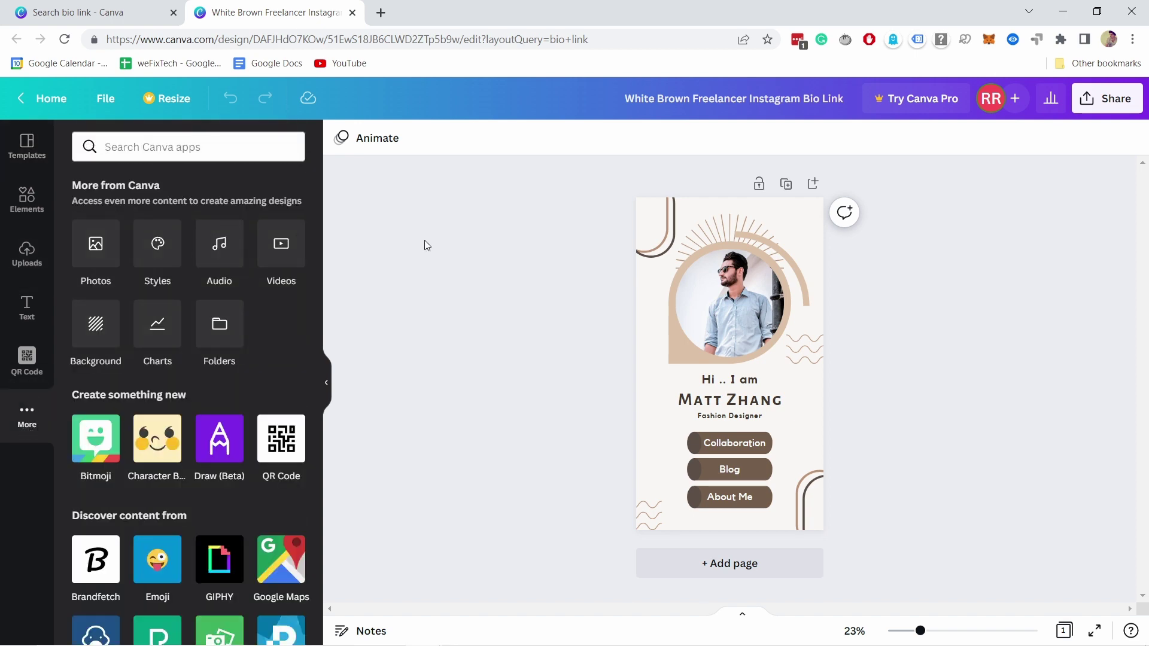
pyautogui.click(14, 151)
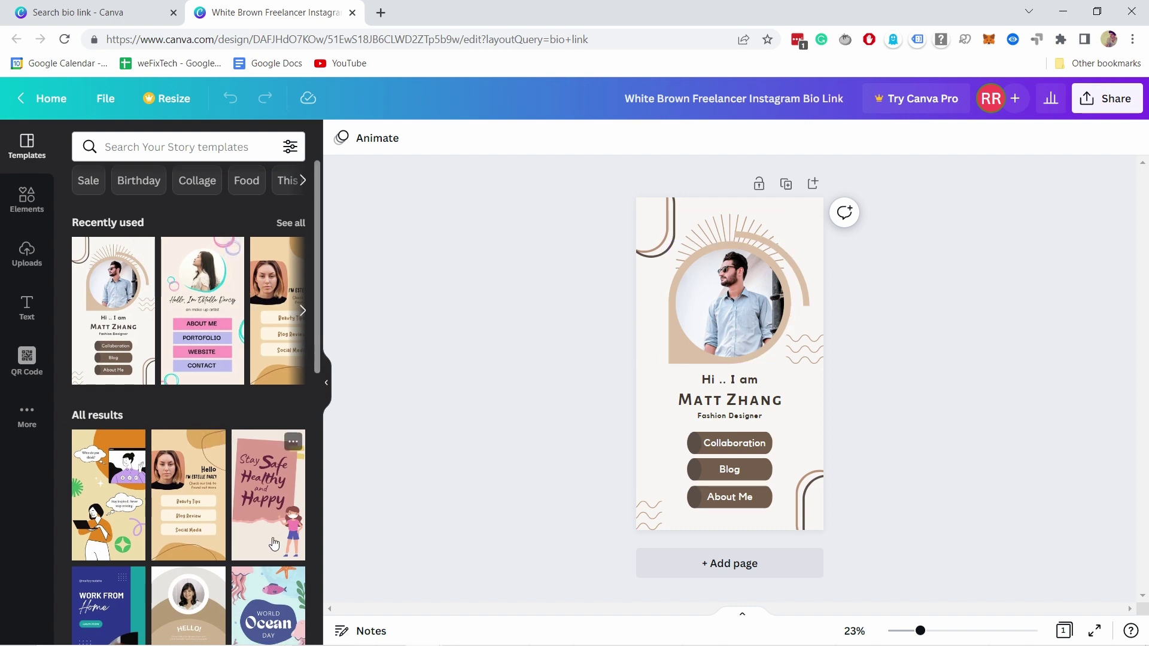
pyautogui.scroll(-3, 275, 473)
pyautogui.scroll(3, 302, 335)
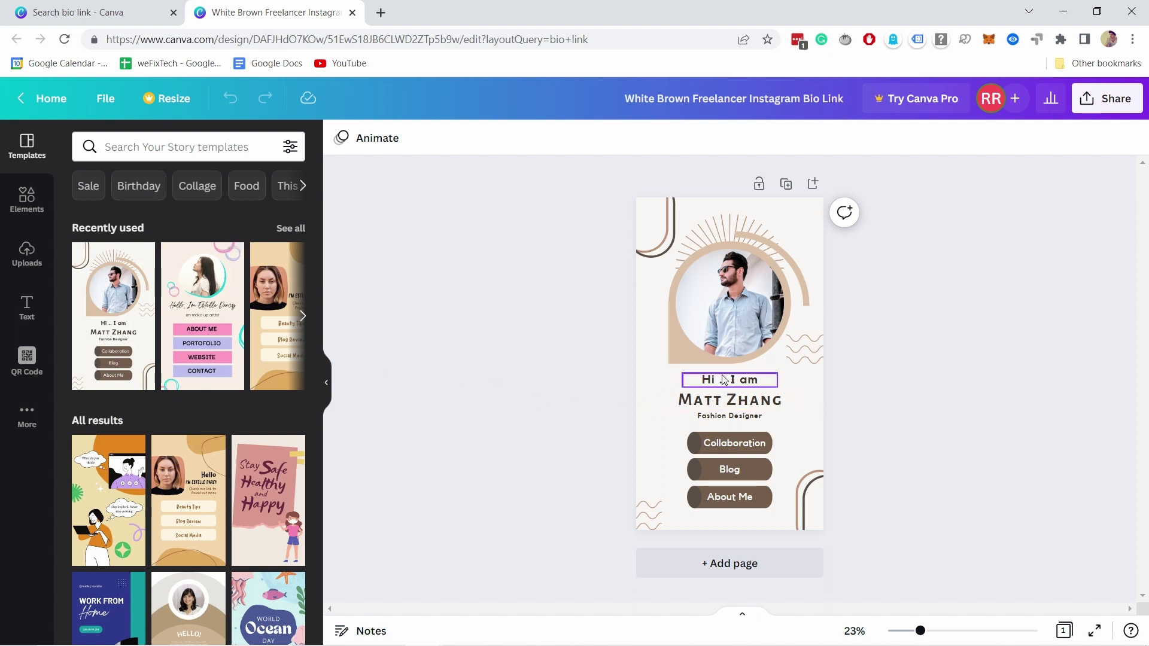
# Replace the name with 'Robert' and the Fashion Designer line with 'Your website guy'.
pyautogui.doubleClick(705, 405)
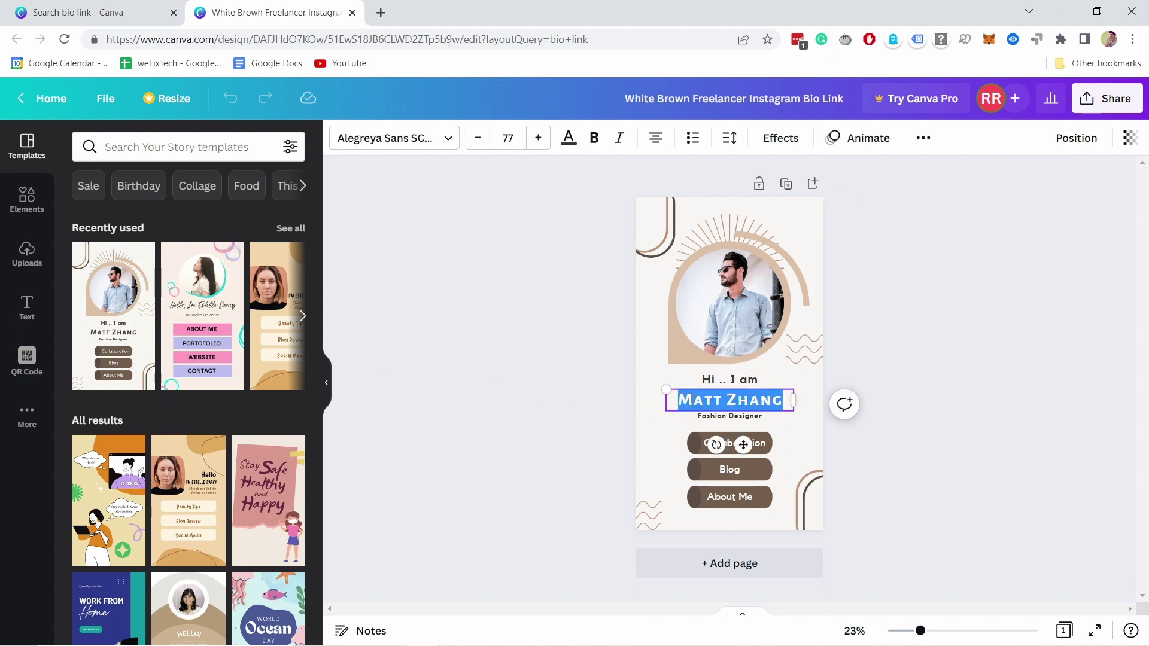
pyautogui.write('Robert')
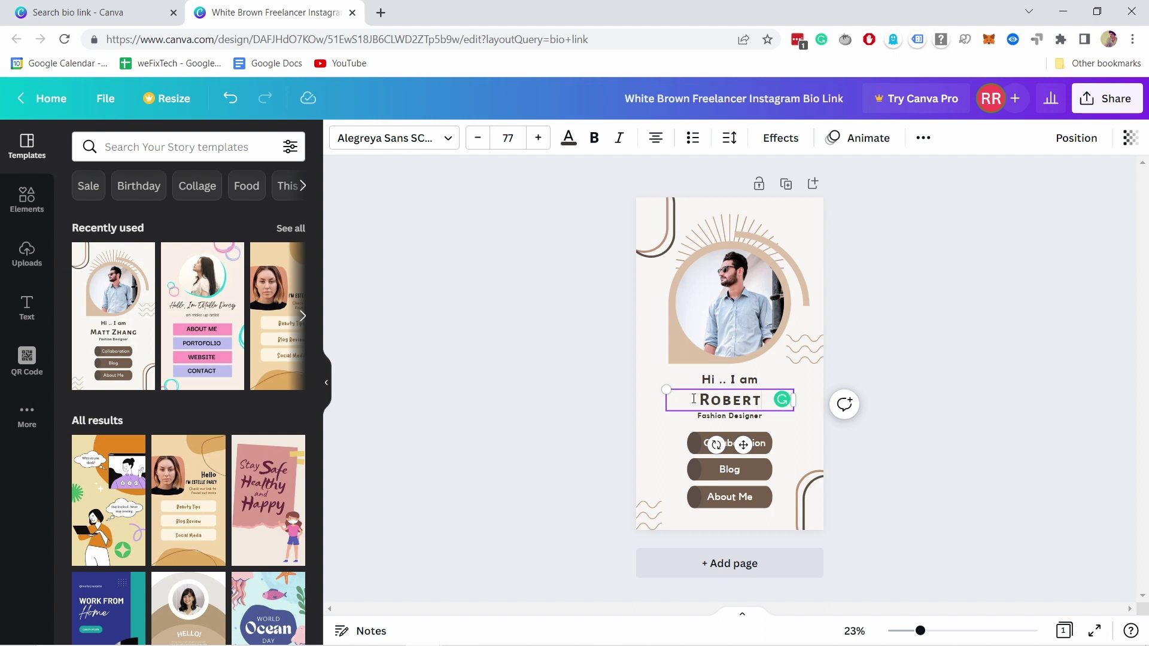
pyautogui.doubleClick(722, 416)
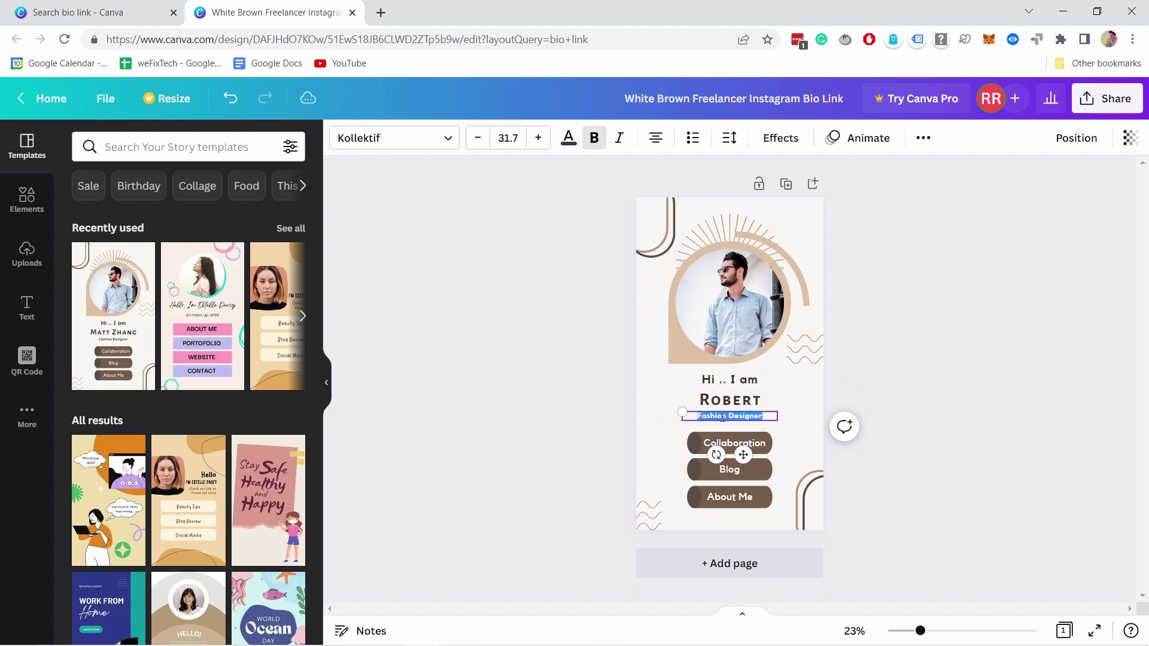
pyautogui.write('Your website guy')
# Enlarge the tagline three font-size steps and set it in bold Roboto.
pyautogui.click(538, 138)
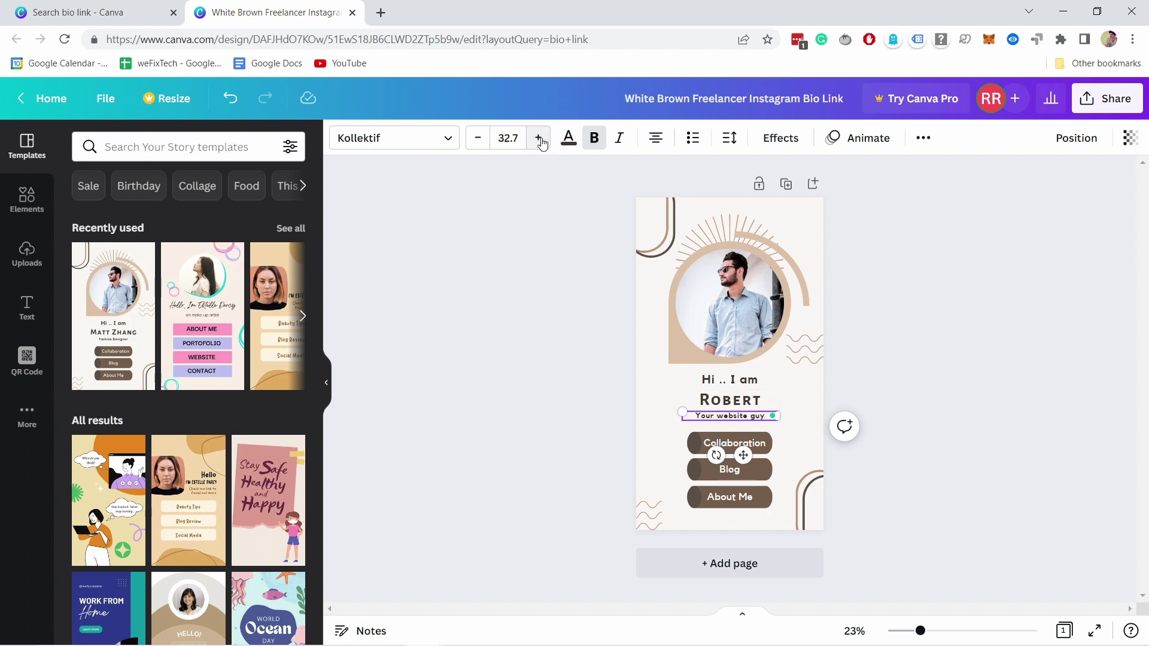
pyautogui.click(539, 138)
pyautogui.click(538, 138)
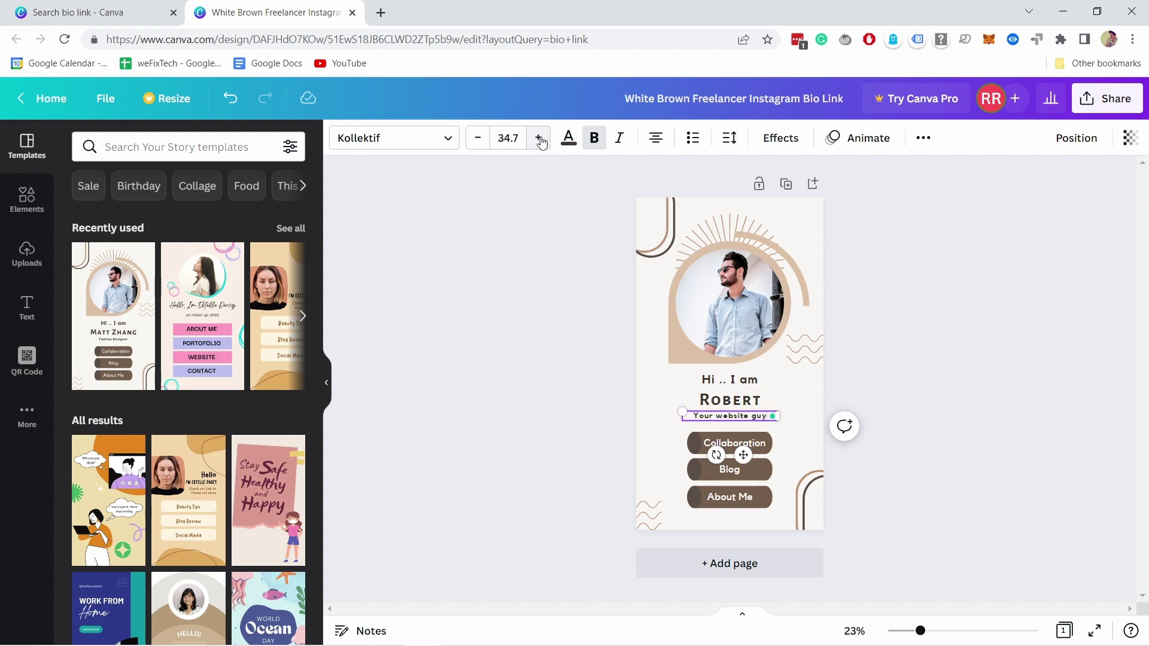
pyautogui.click(421, 139)
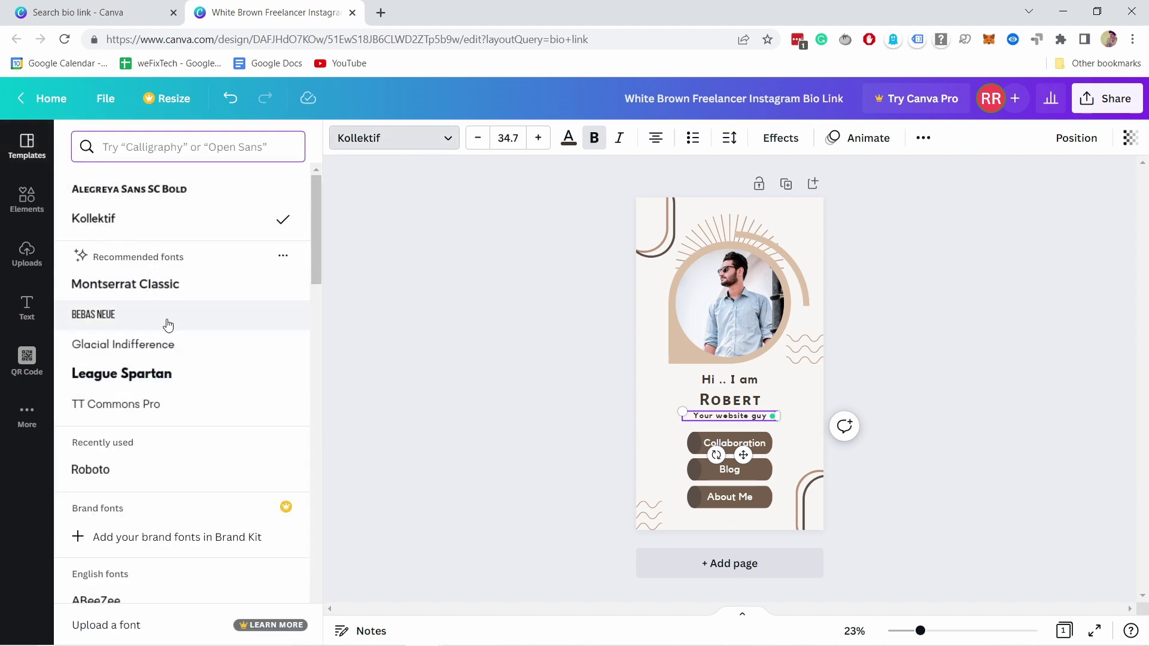
pyautogui.click(108, 473)
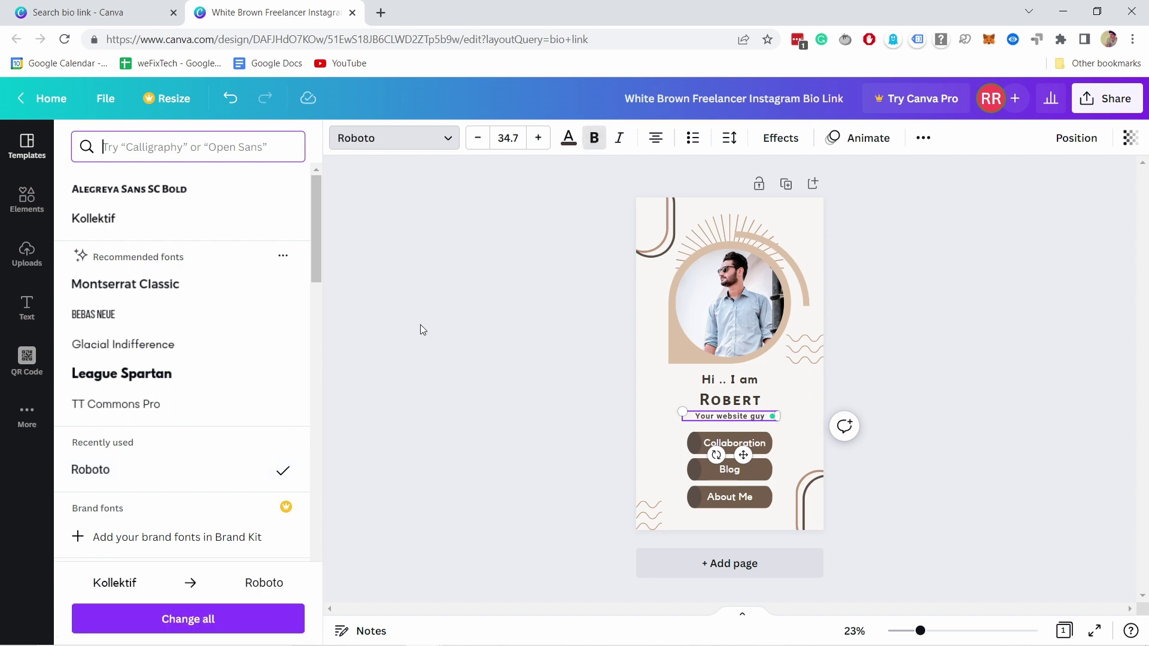
pyautogui.press('Escape')
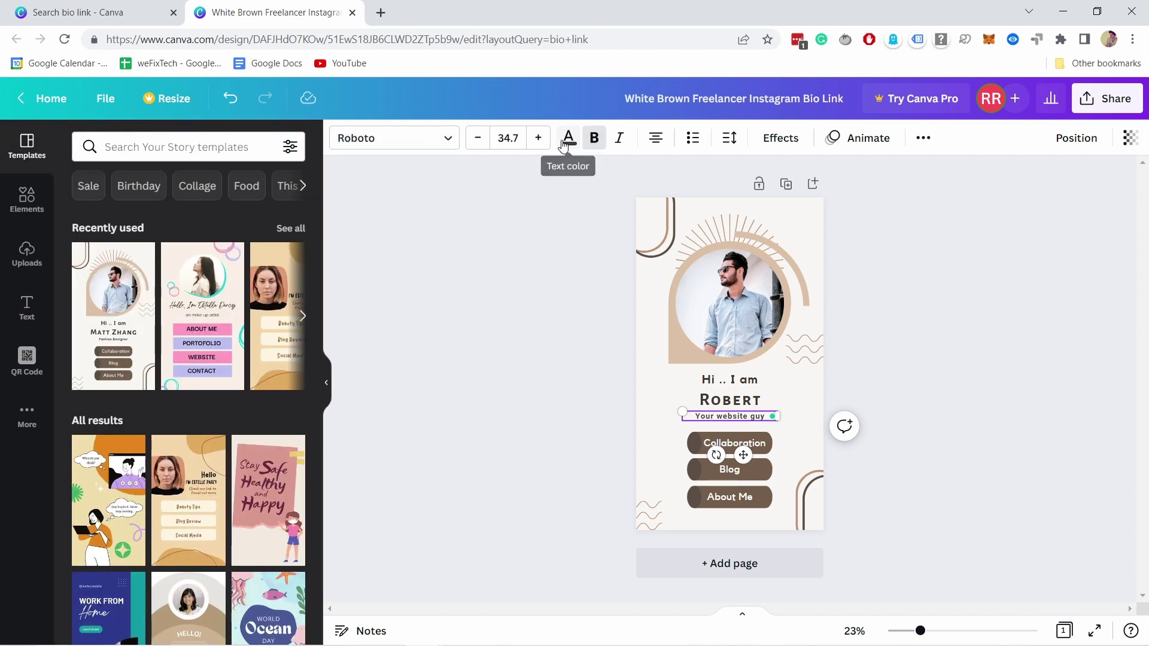
pyautogui.click(600, 137)
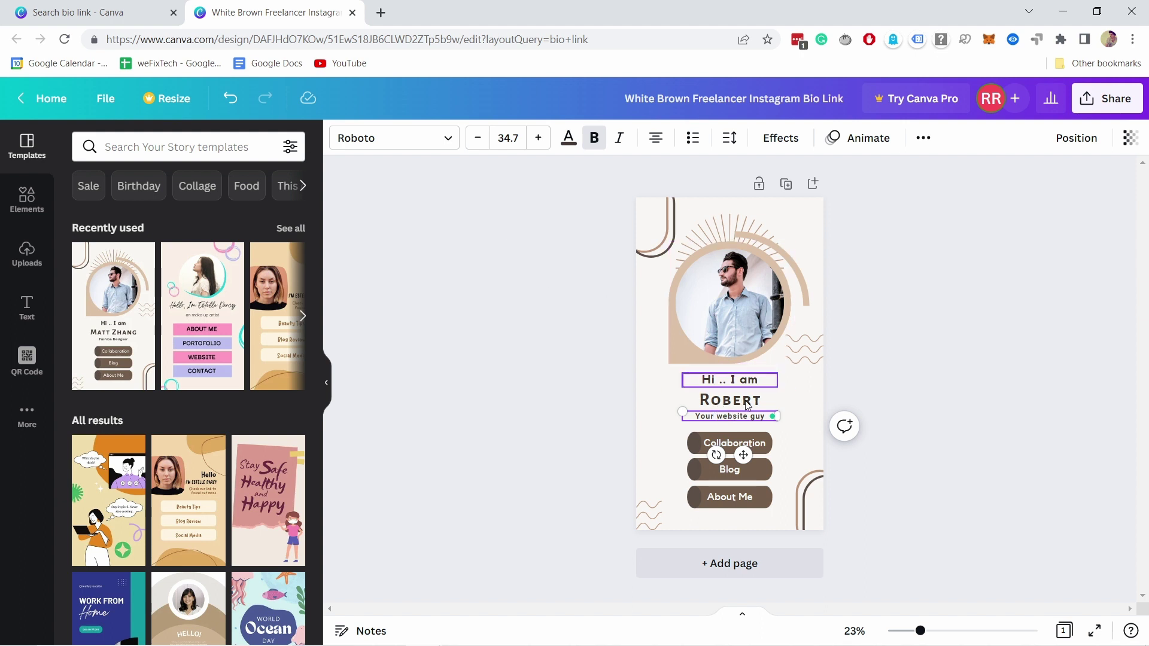
# Drag the uploaded grey T-shirt photo into the circular profile frame.
pyautogui.click(727, 296)
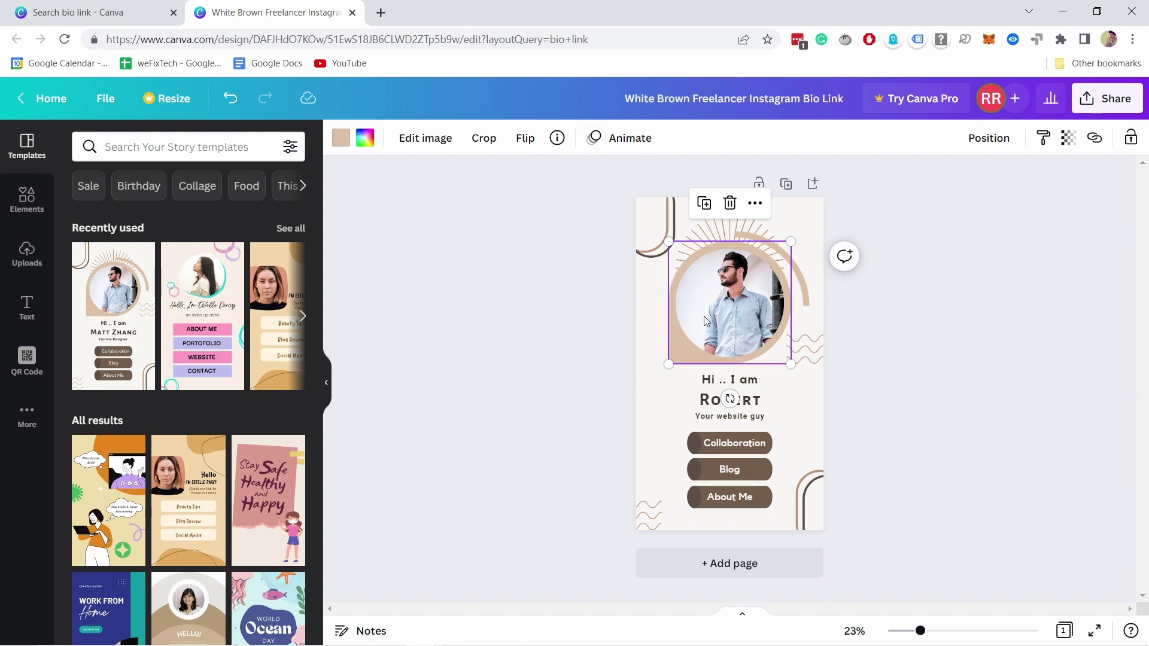
pyautogui.click(26, 254)
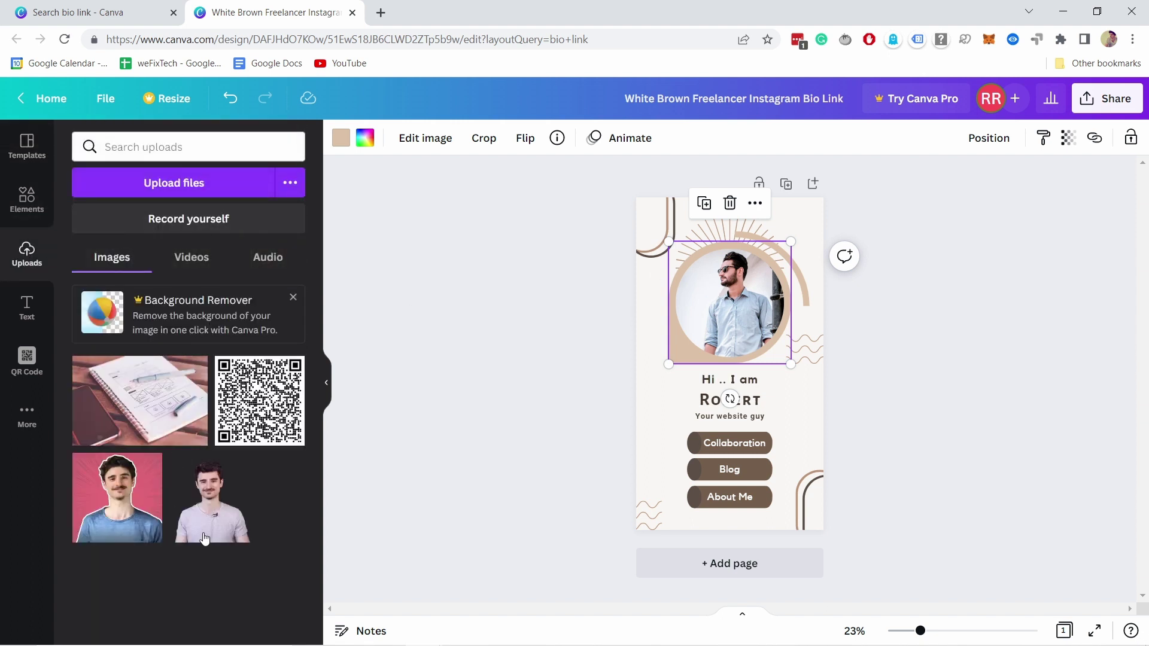
pyautogui.click(160, 183)
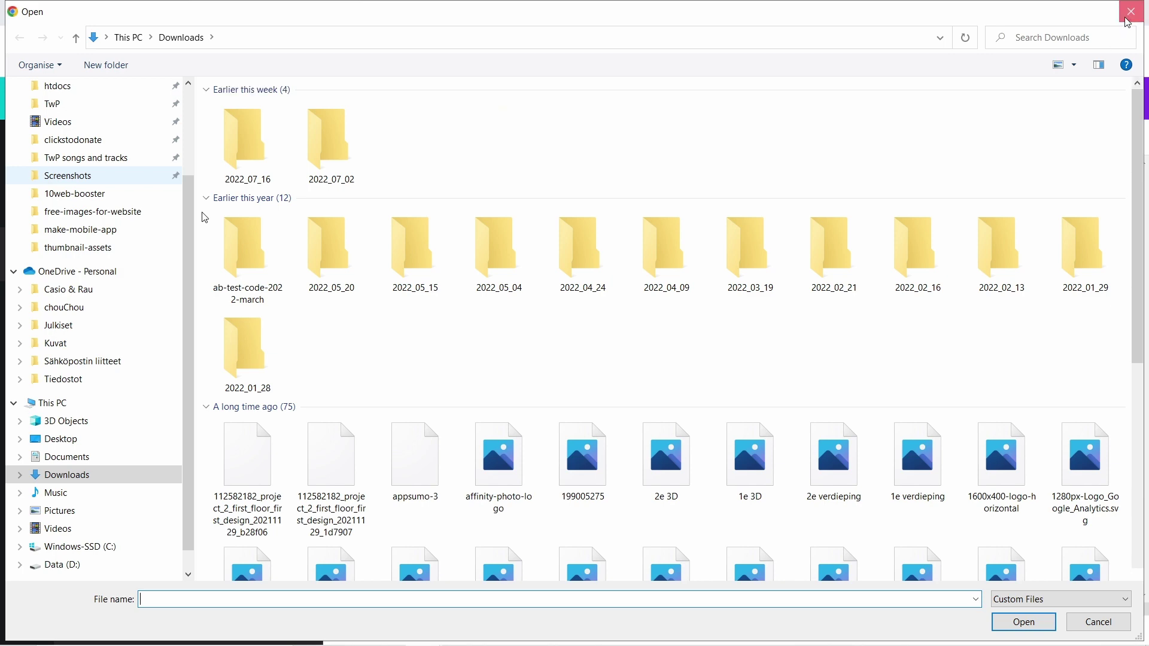
pyautogui.press('Escape')
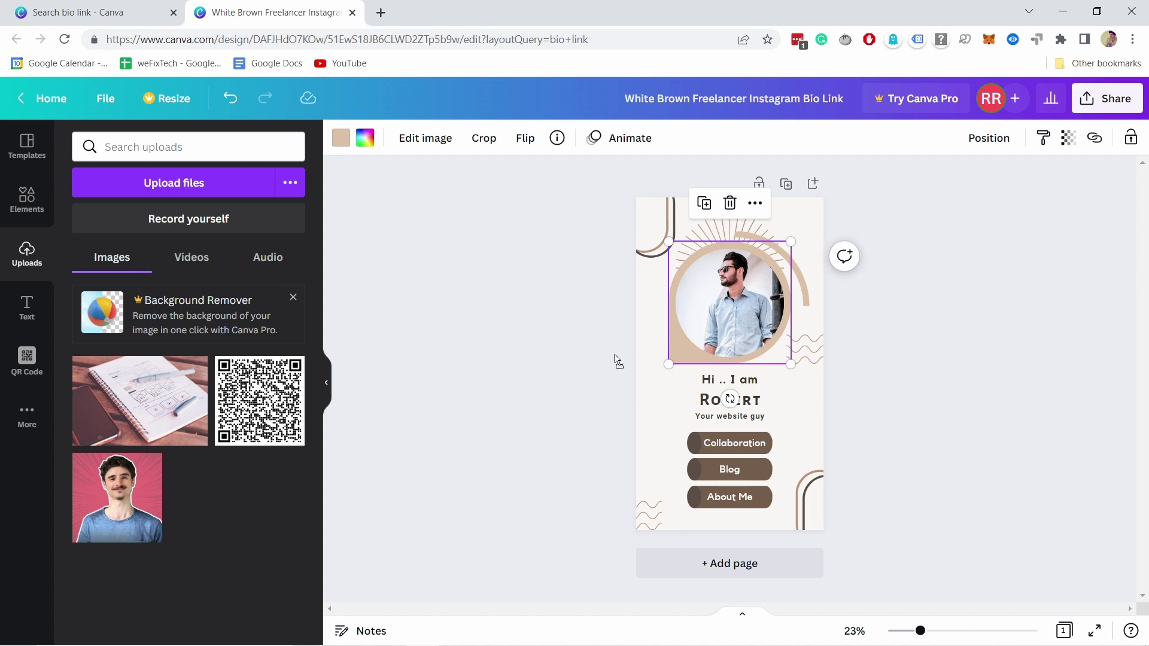
pyautogui.moveTo(616, 362); pyautogui.dragTo(727, 299)
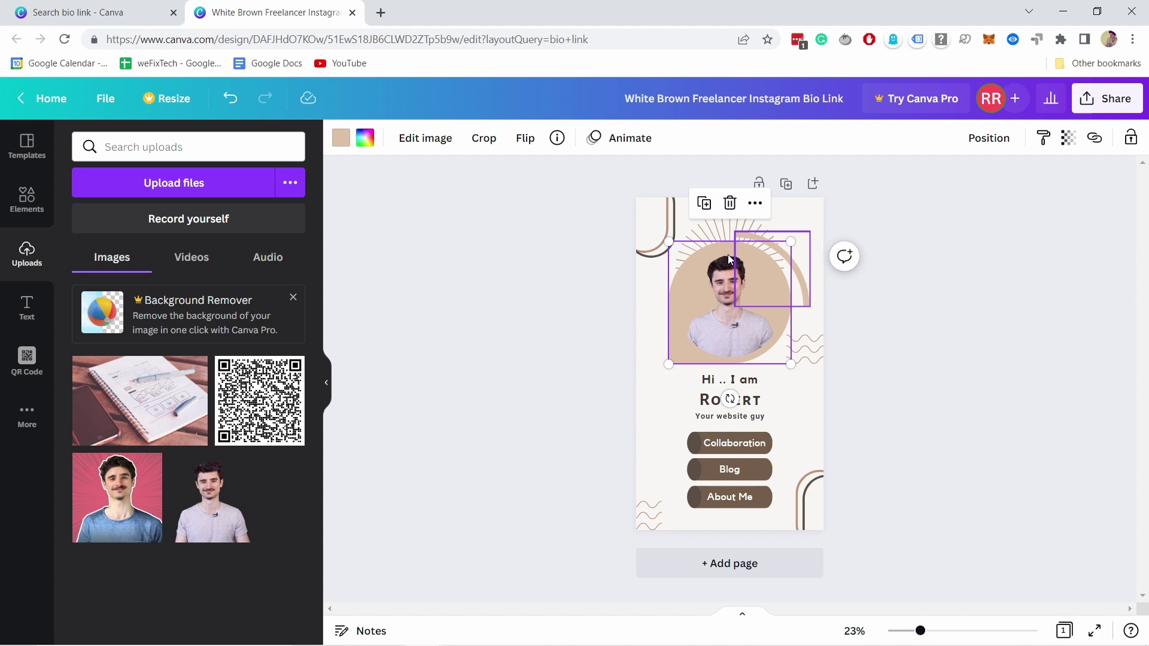
# Set the photo frame's background to the last Photo Colors swatch, mauve.
pyautogui.click(341, 138)
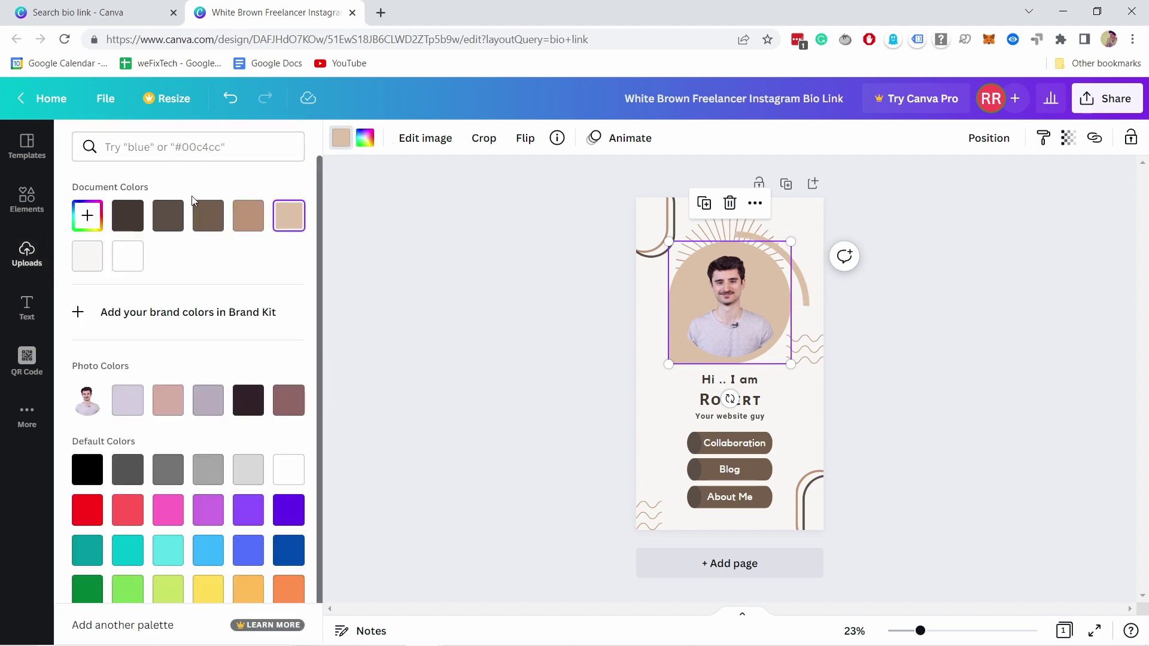
pyautogui.click(208, 411)
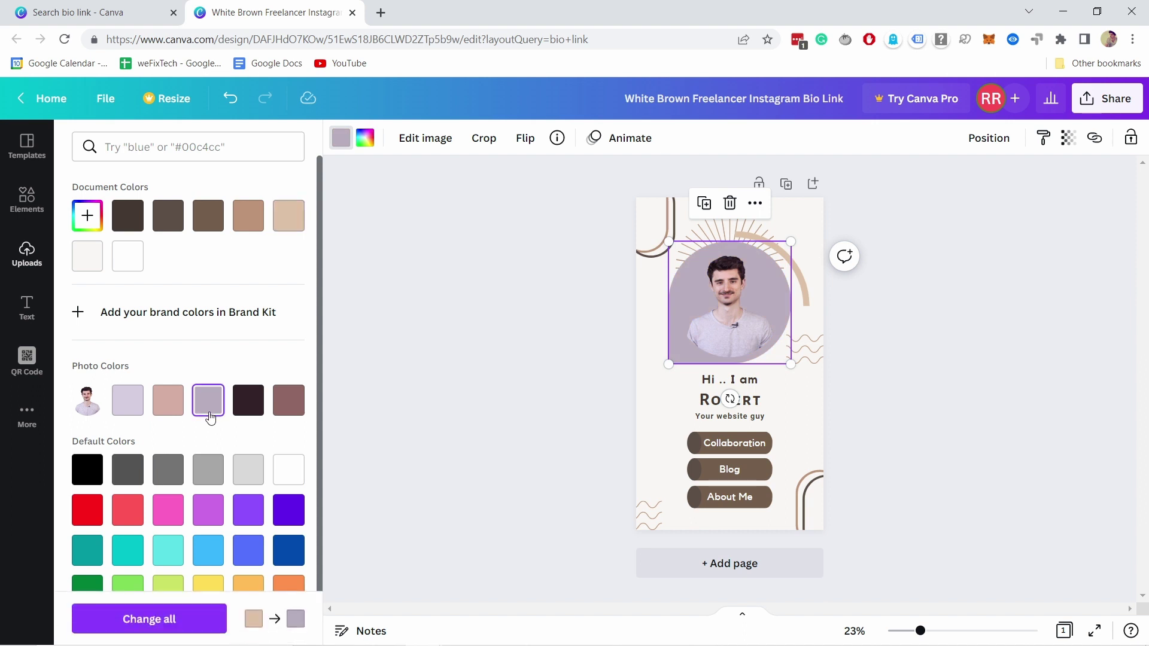
pyautogui.click(281, 407)
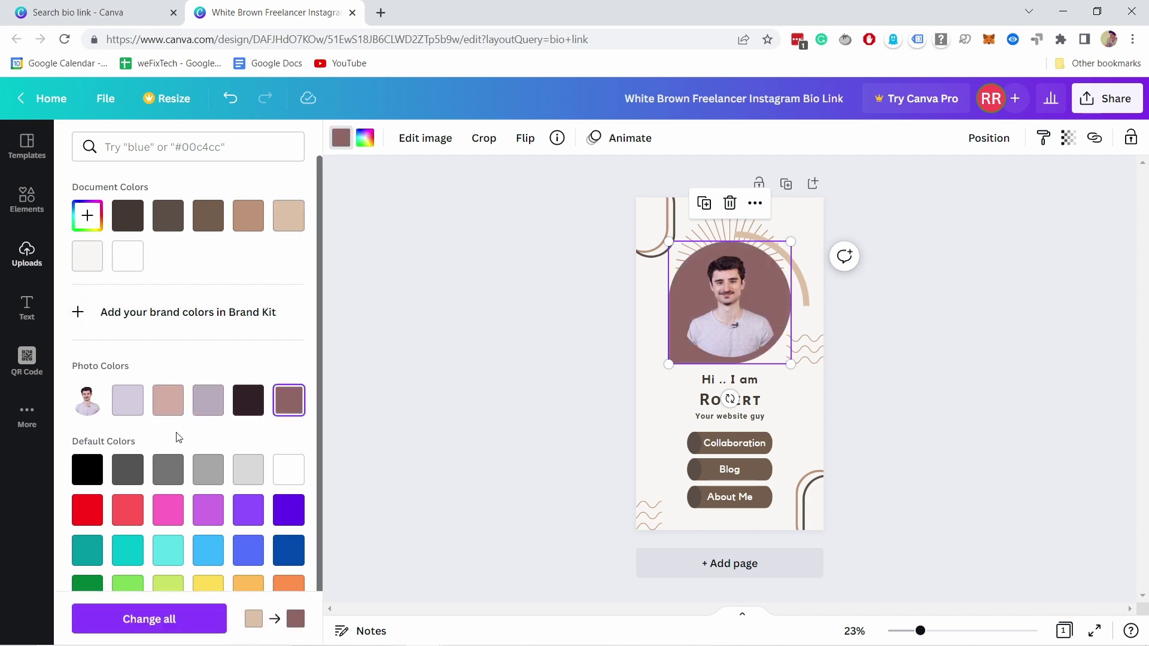
pyautogui.scroll(-1, 218, 428)
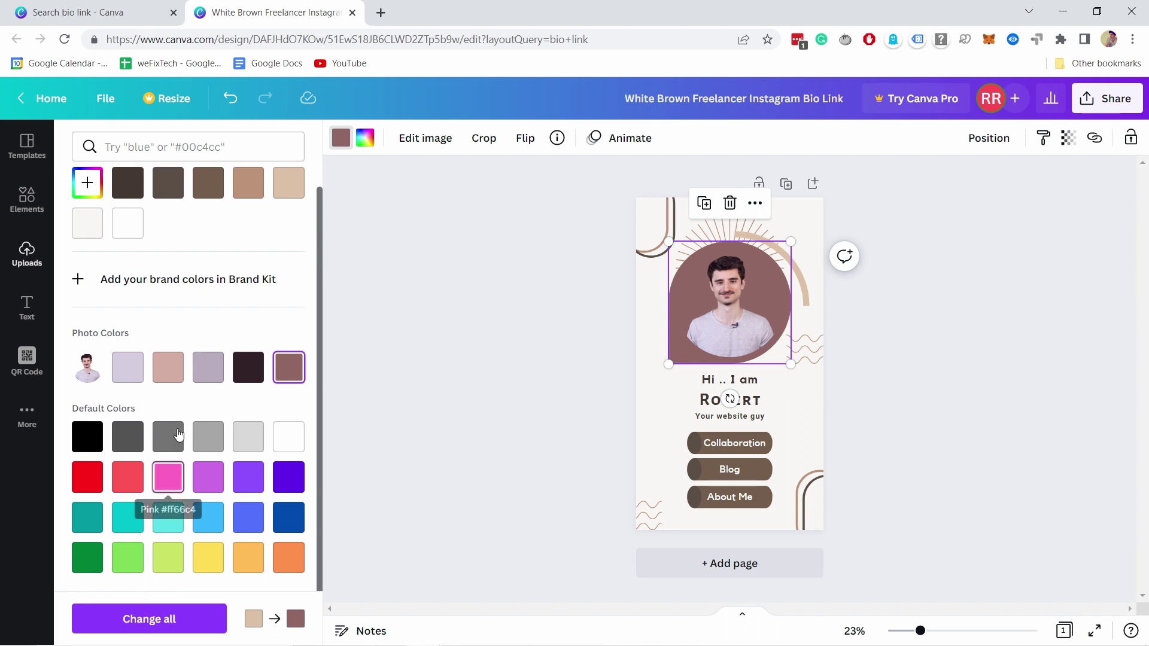
pyautogui.scroll(1, 187, 435)
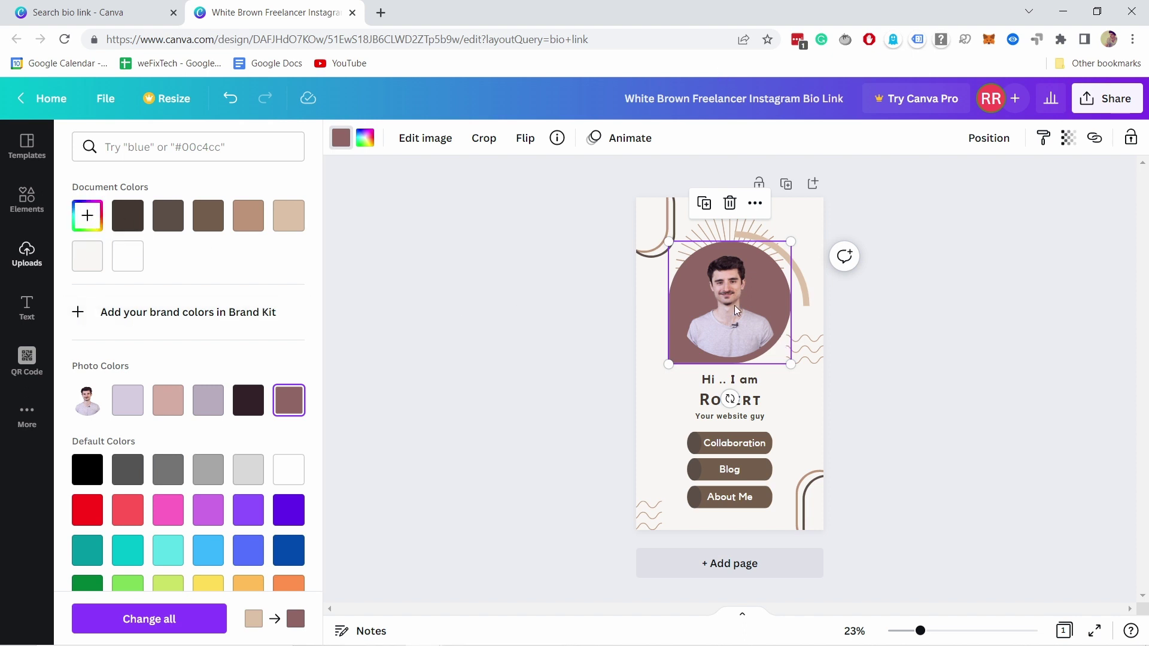
pyautogui.click(730, 443)
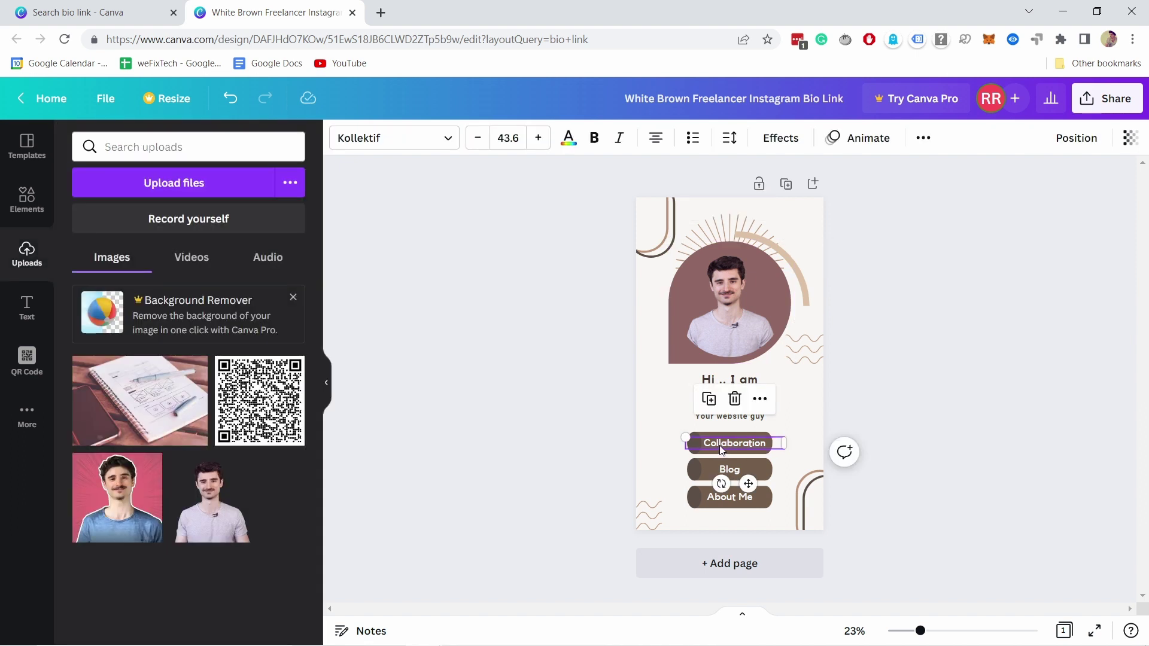
# Recolour the Collaboration button shape to the brown Document Colors swatch.
pyautogui.doubleClick(720, 444)
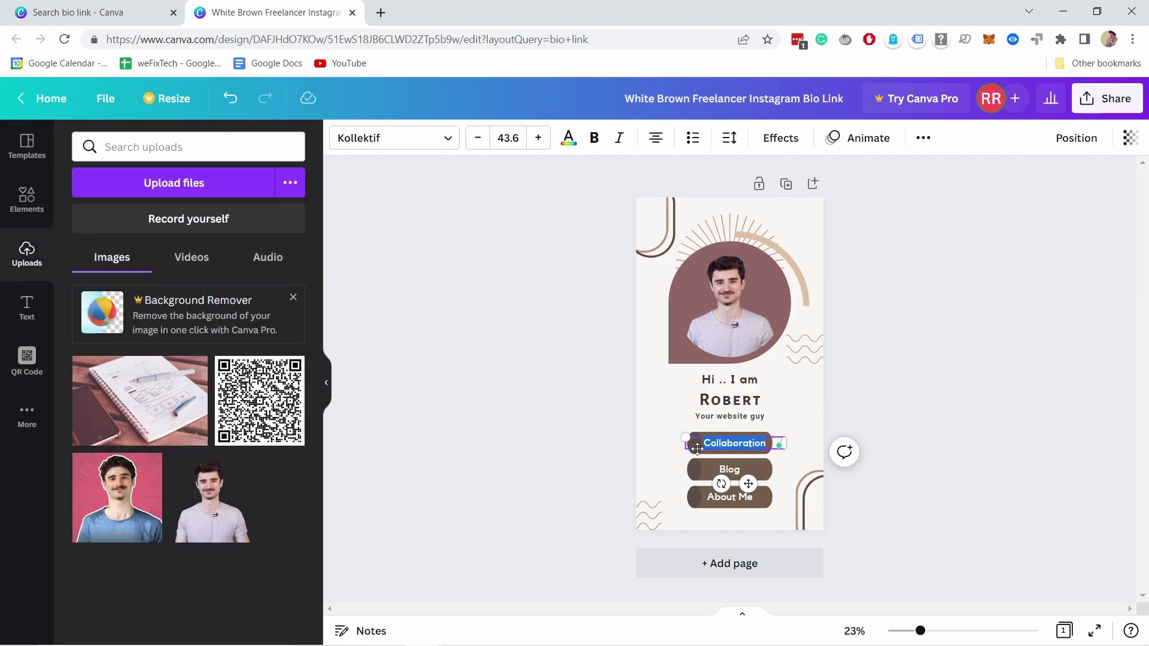
pyautogui.click(697, 450)
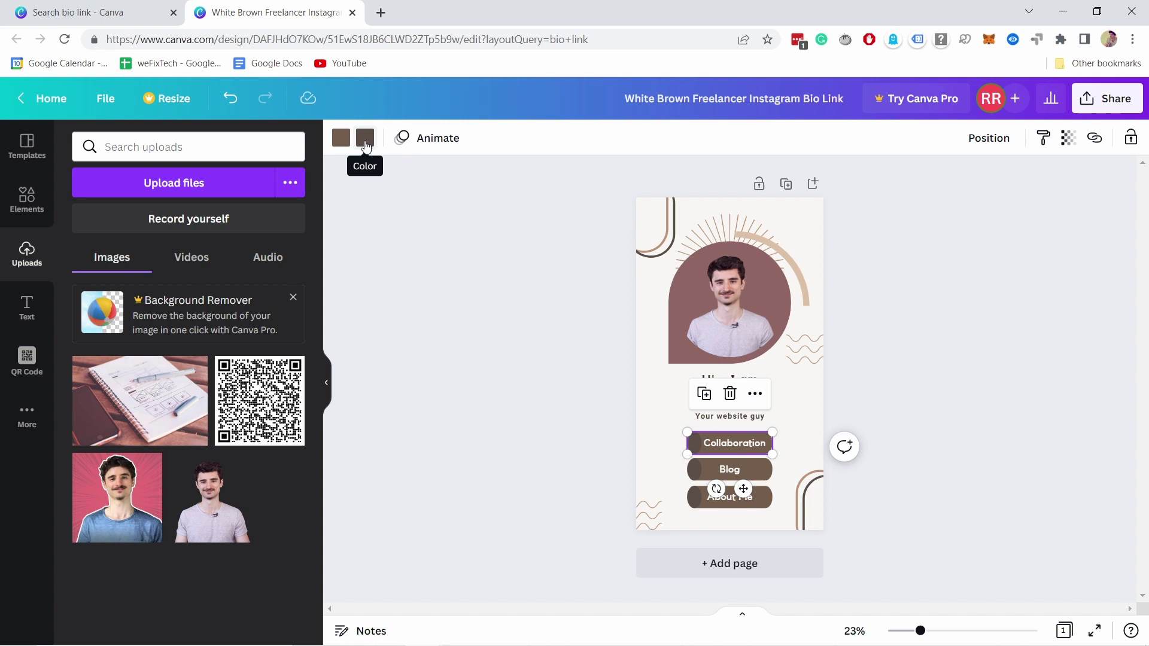
pyautogui.click(340, 139)
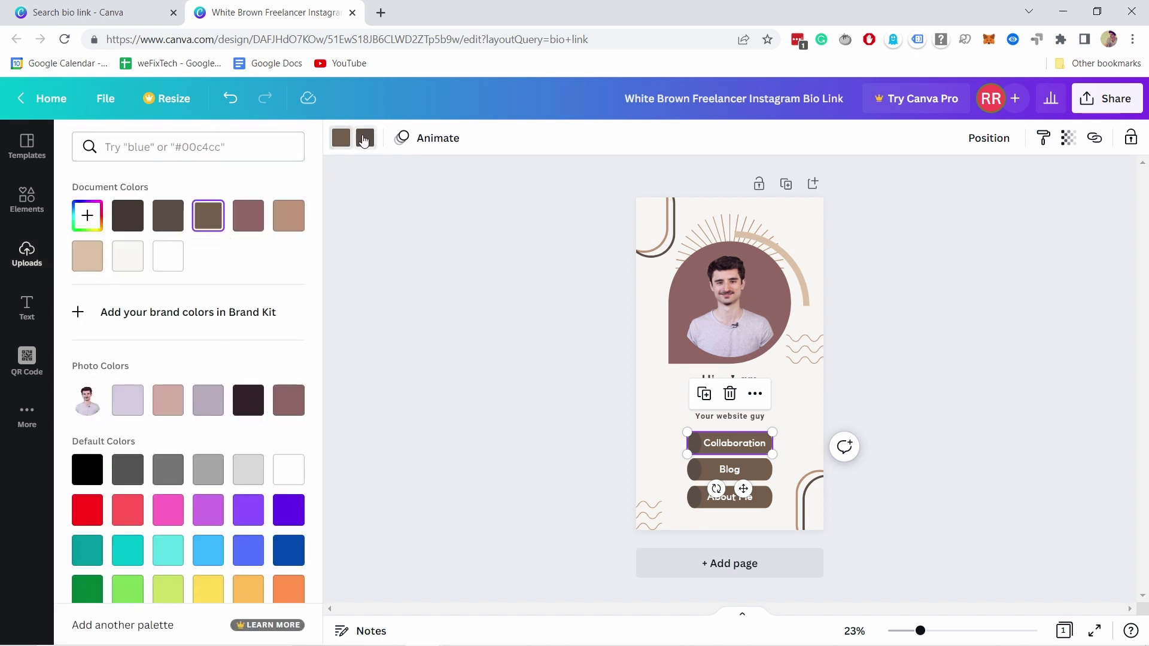
pyautogui.click(365, 138)
pyautogui.click(202, 225)
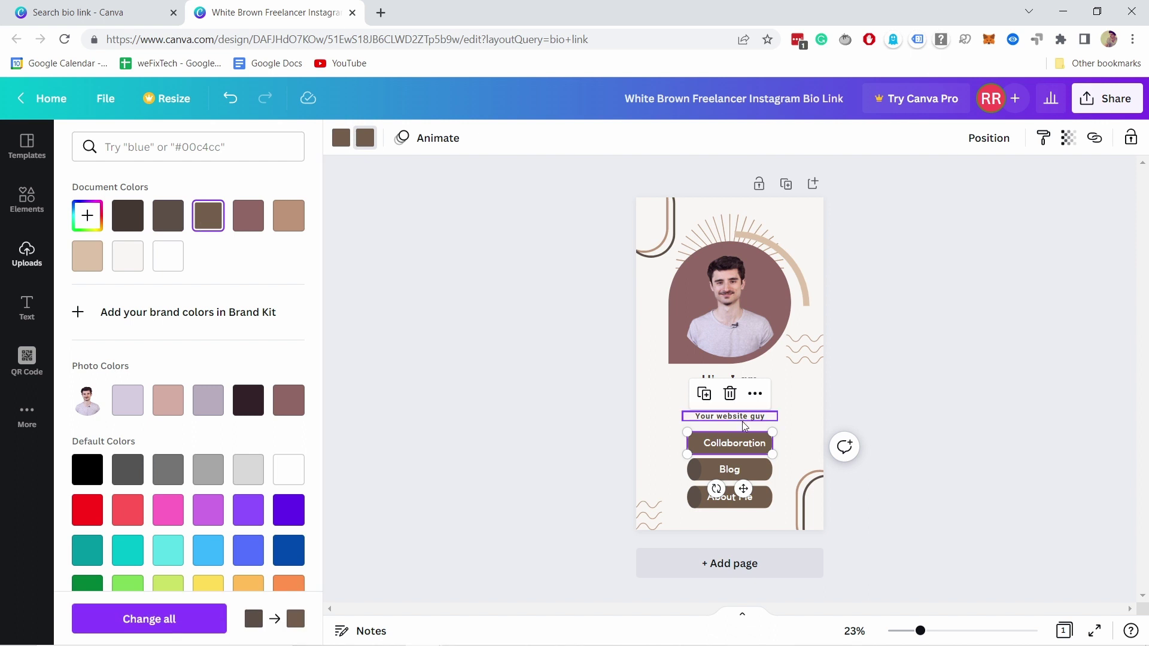
# Give the Blog and About Me button shapes the same brown.
pyautogui.click(695, 468)
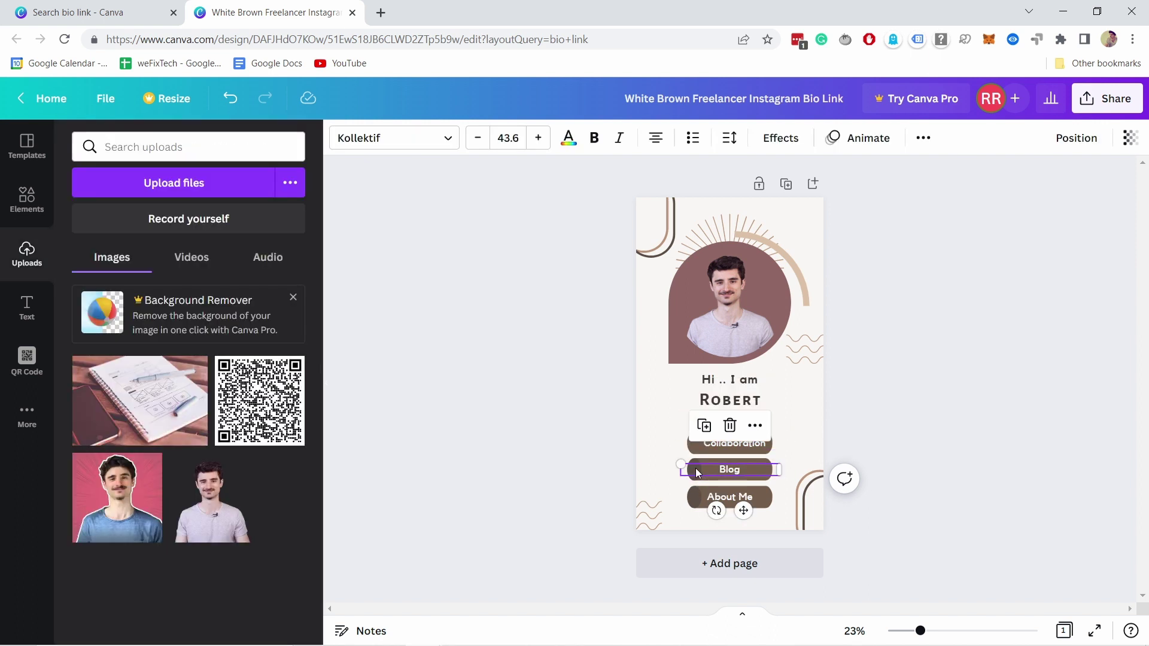
pyautogui.click(696, 476)
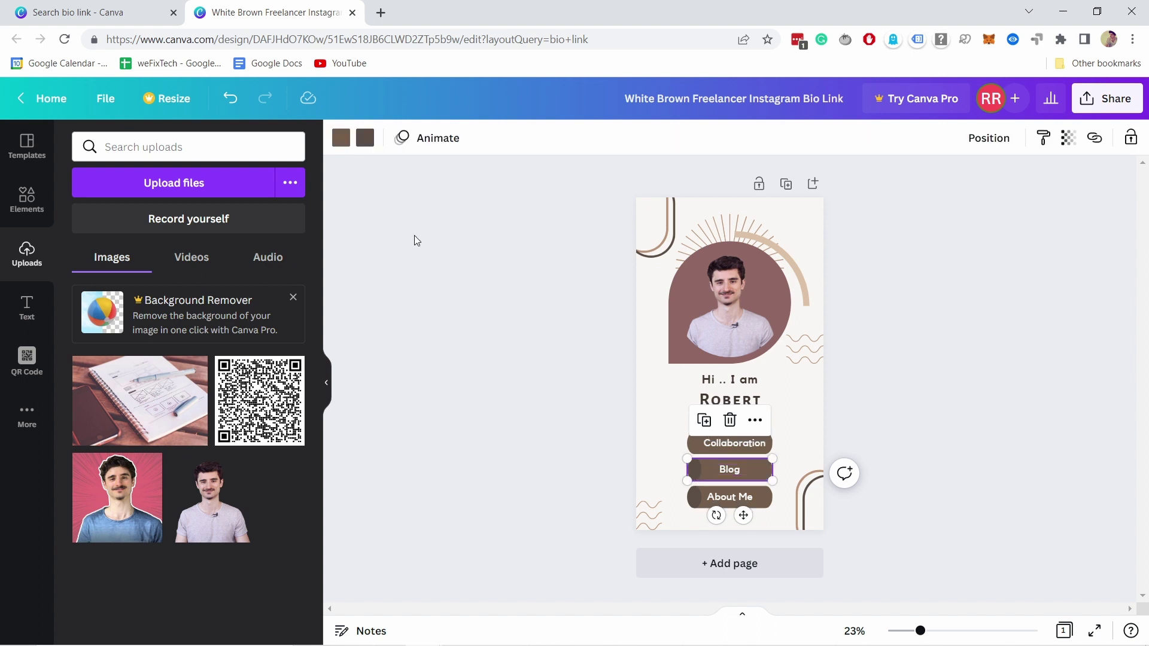
pyautogui.click(364, 138)
pyautogui.click(208, 215)
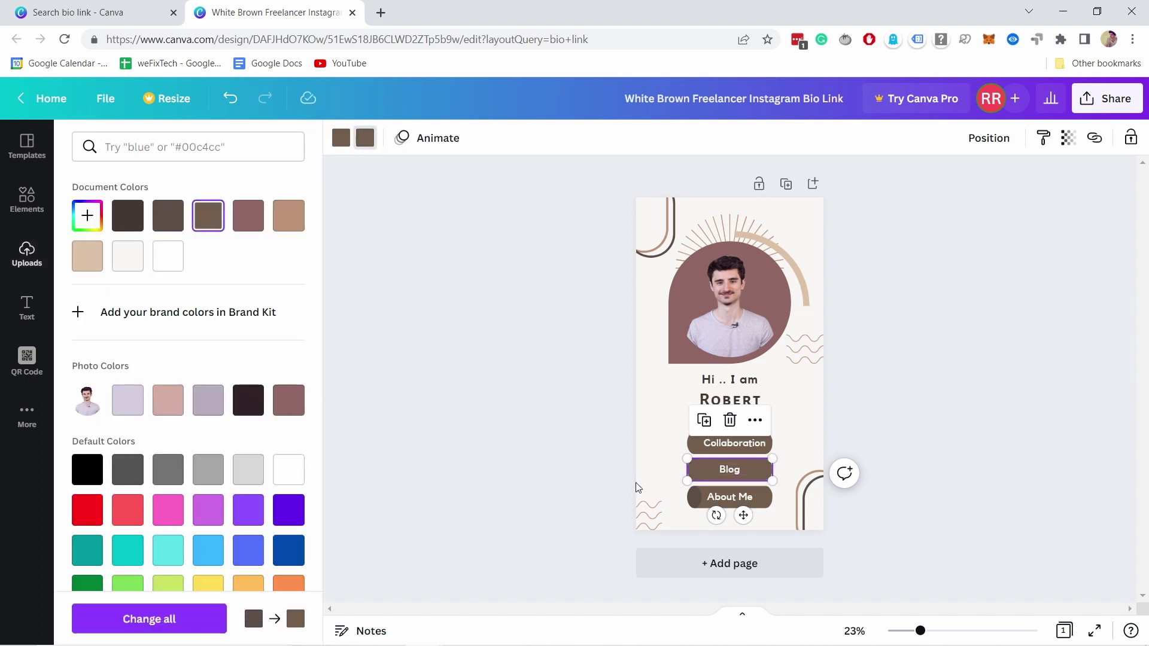
pyautogui.click(694, 491)
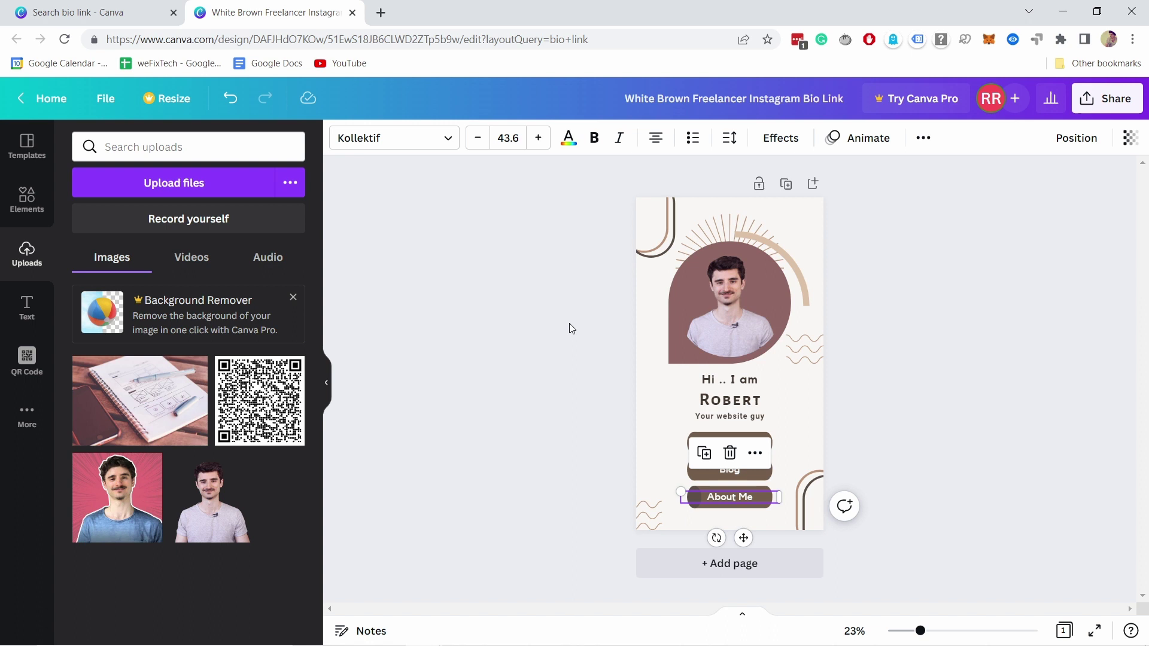
pyautogui.click(706, 510)
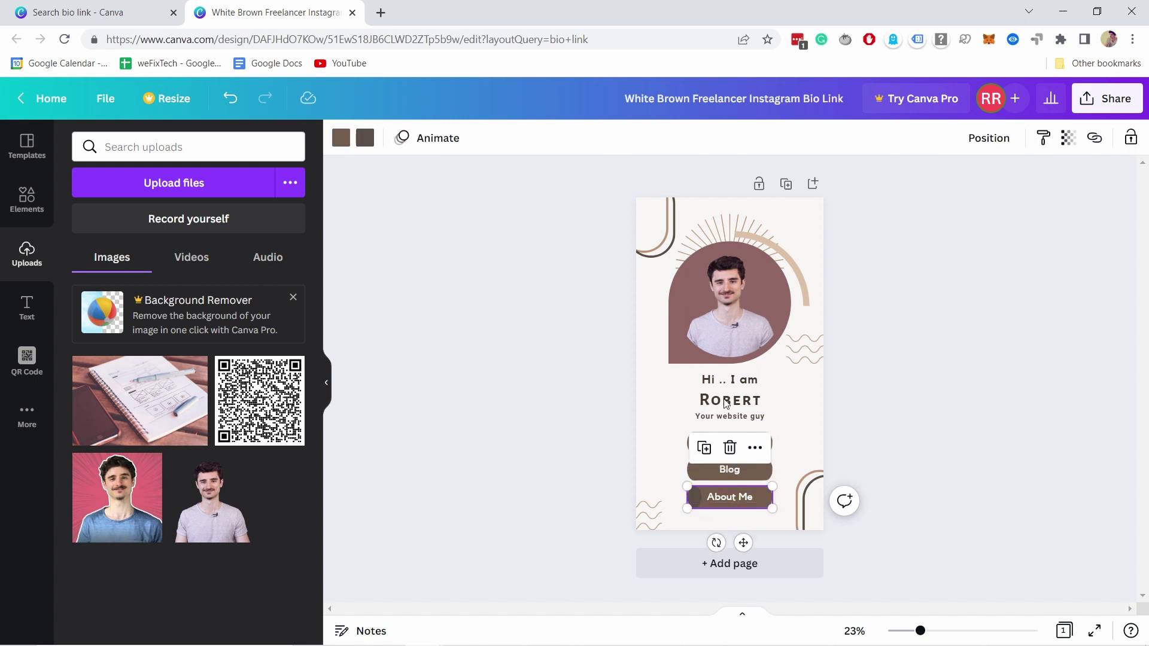
pyautogui.click(364, 137)
pyautogui.click(208, 216)
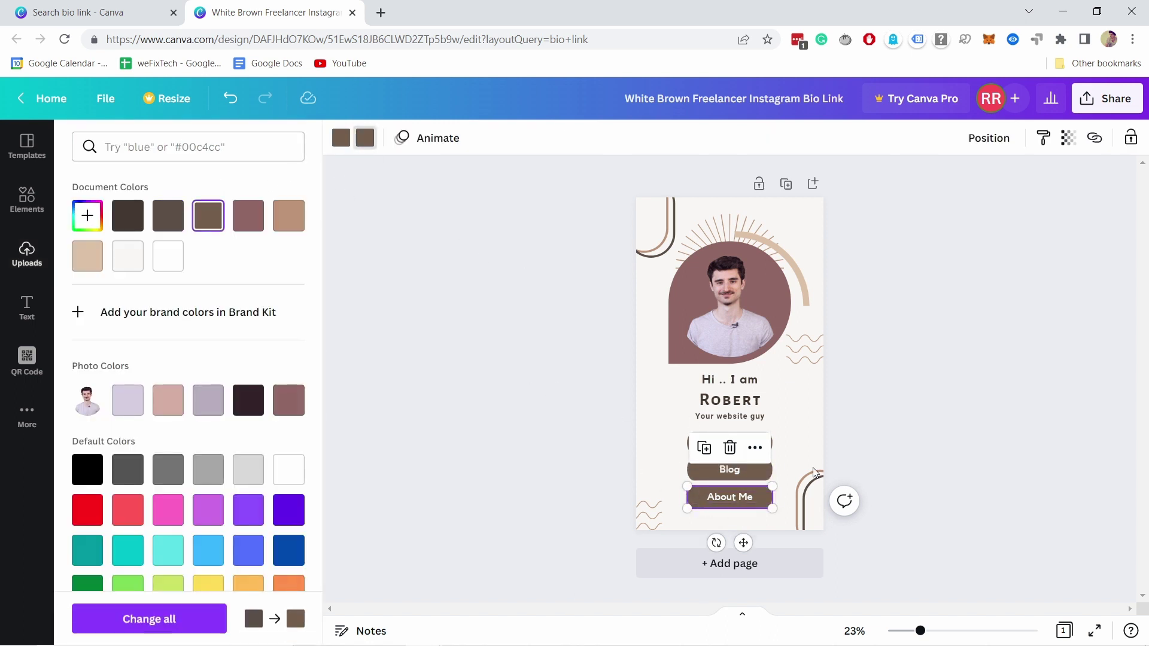
pyautogui.press('Escape')
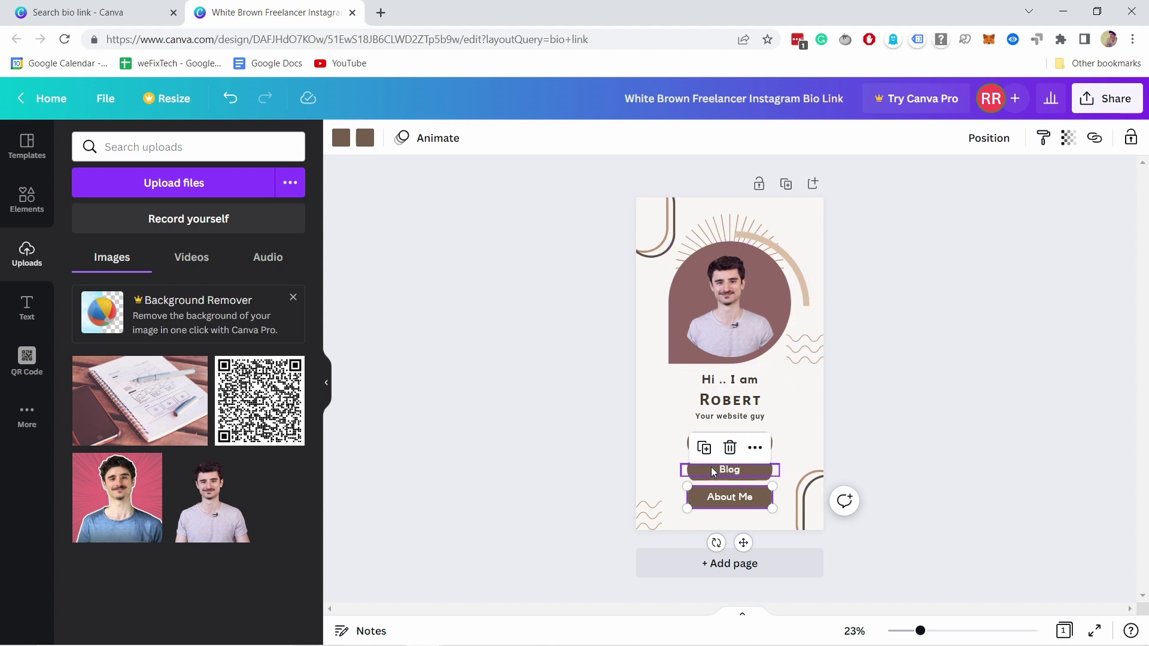
pyautogui.press('Escape')
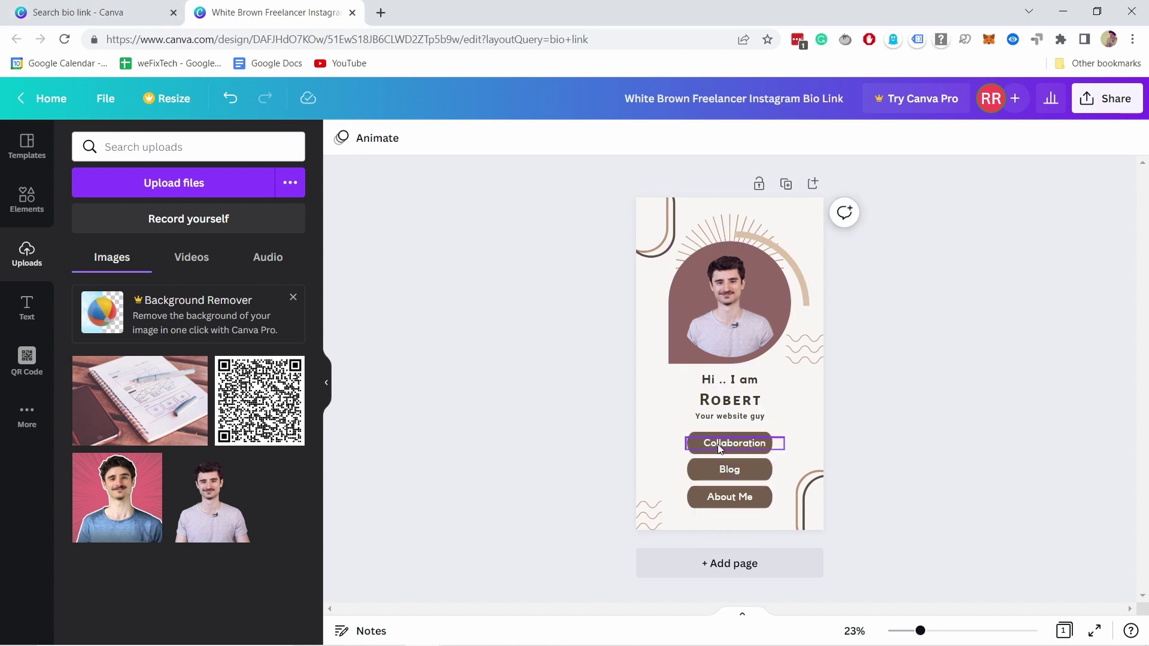
# Replace the Collaboration button label with 'Website tutorials'.
pyautogui.doubleClick(720, 448)
pyautogui.write('Websi')
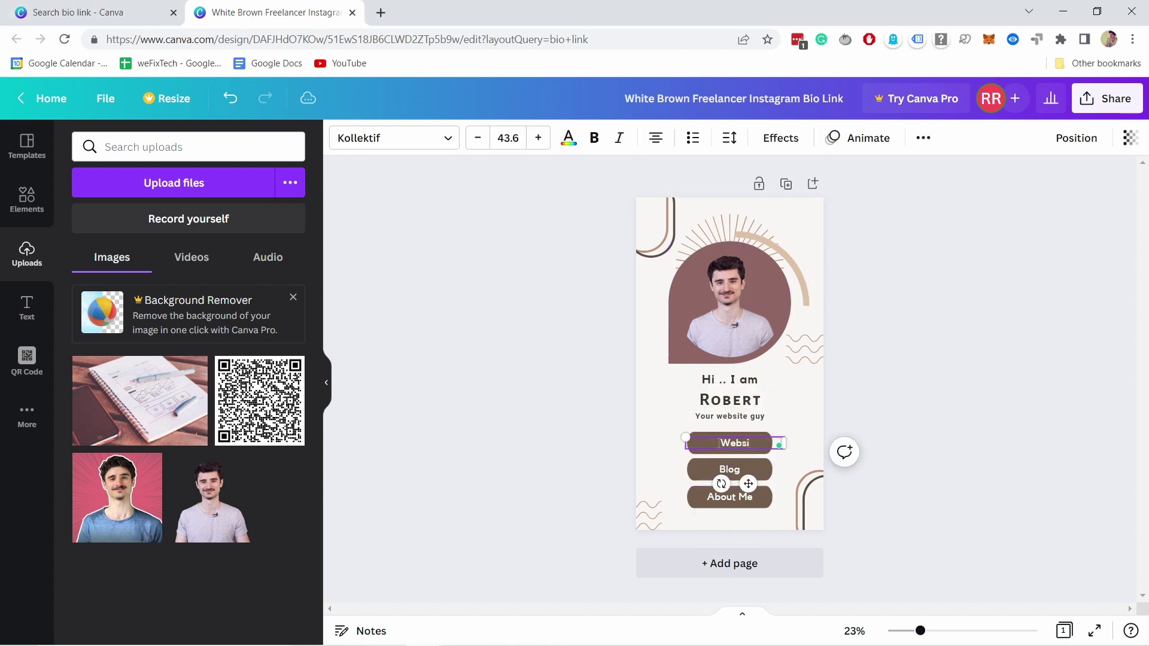
pyautogui.write('te tutorials')
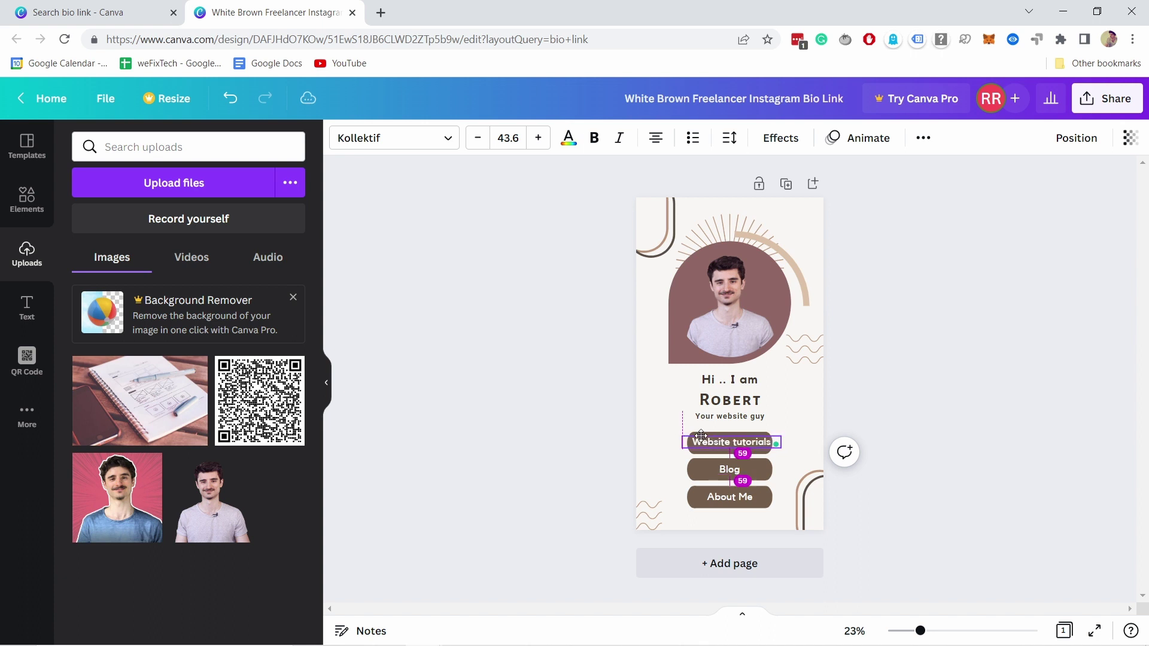
pyautogui.press('Escape')
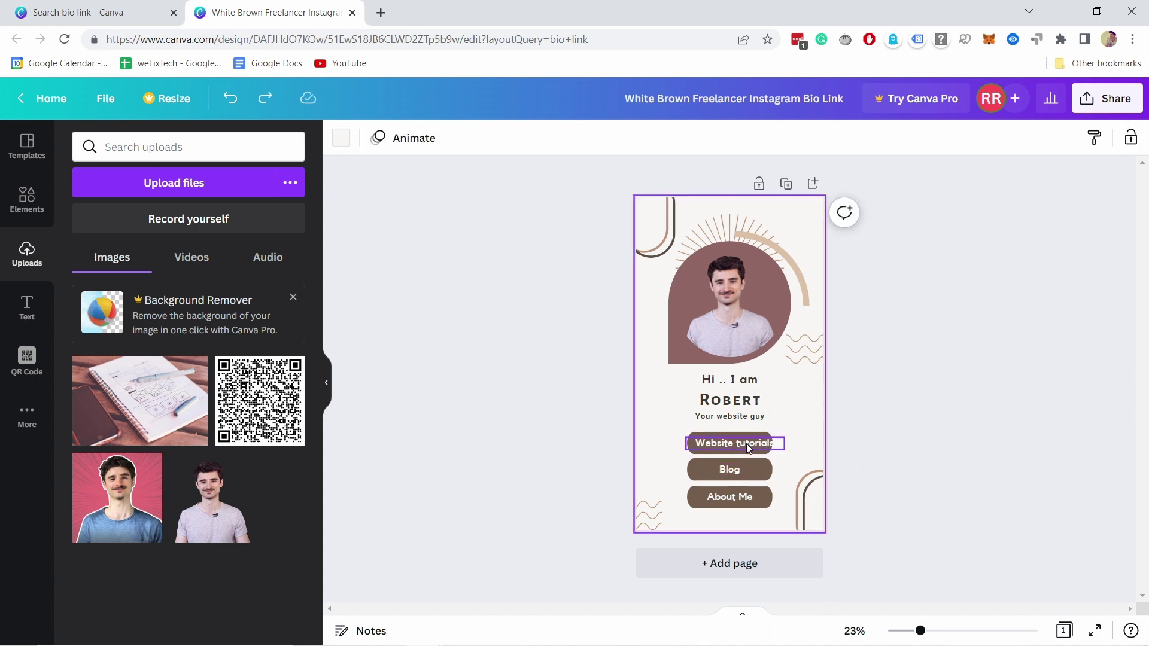
# Widen the Website tutorials and Blog buttons to fit the new label.
pyautogui.click(691, 451)
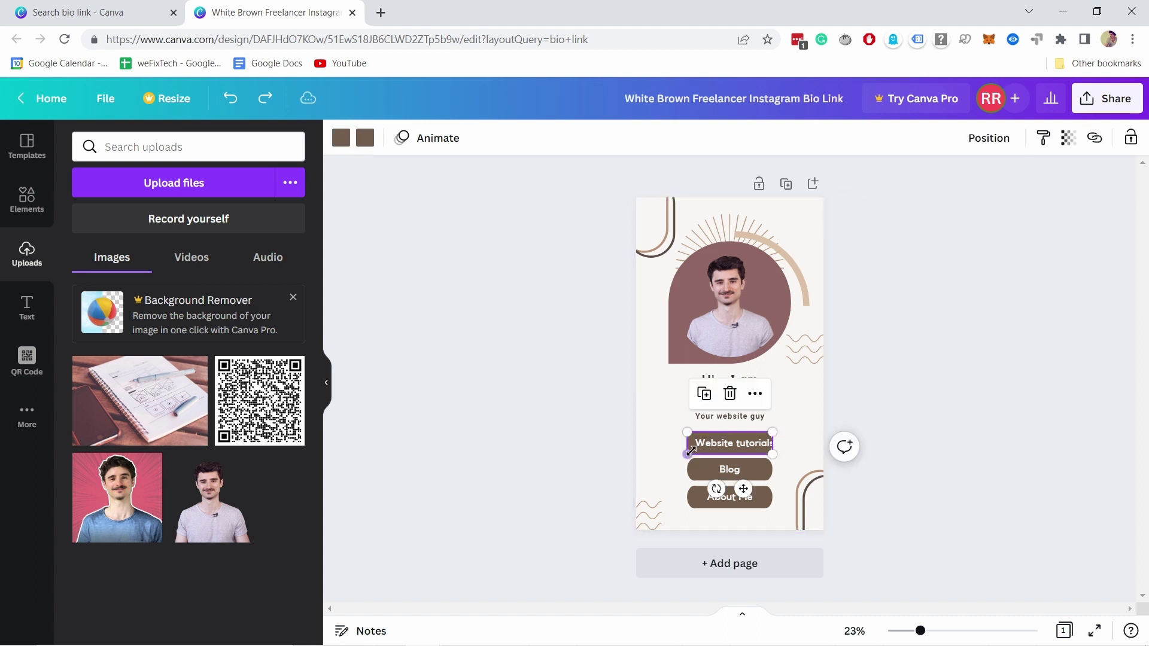
pyautogui.moveTo(690, 452)
pyautogui.mouseDown()
pyautogui.moveTo(672, 456)
pyautogui.moveTo(685, 450)
pyautogui.moveTo(669, 440)
pyautogui.moveTo(693, 449)
pyautogui.moveTo(679, 469)
pyautogui.mouseUp()
pyautogui.click(689, 469)
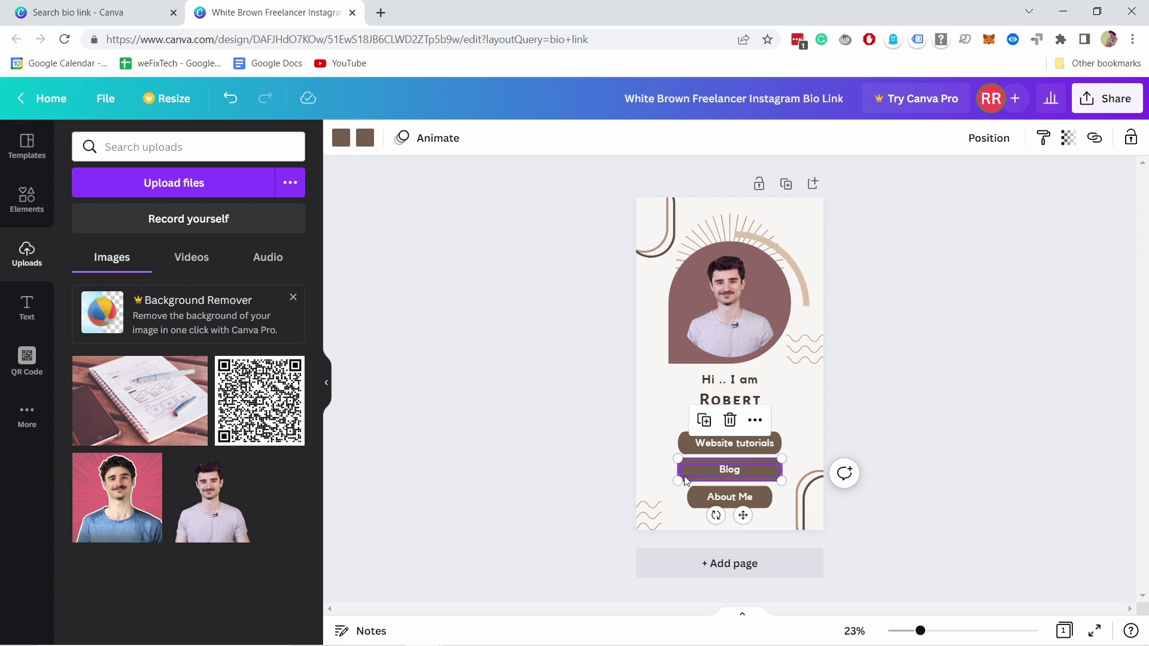
# Delete the About Me pill and duplicate the Website tutorials pill down behind Blog.
pyautogui.click(688, 483)
pyautogui.click(694, 501)
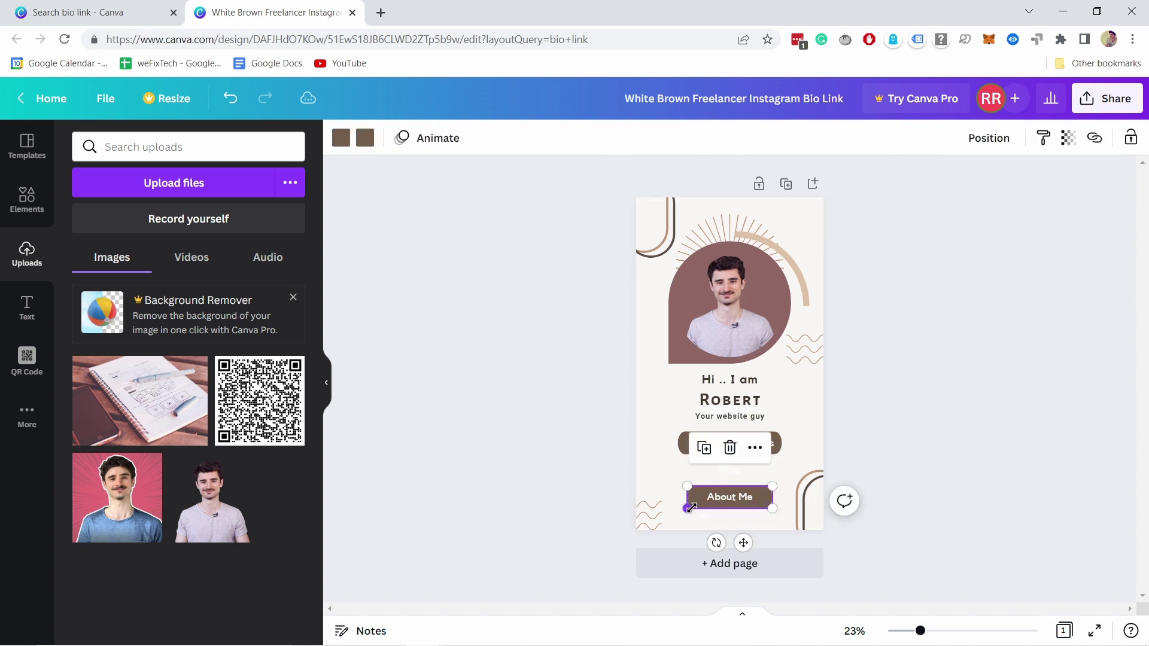
pyautogui.press('Delete')
pyautogui.click(683, 443)
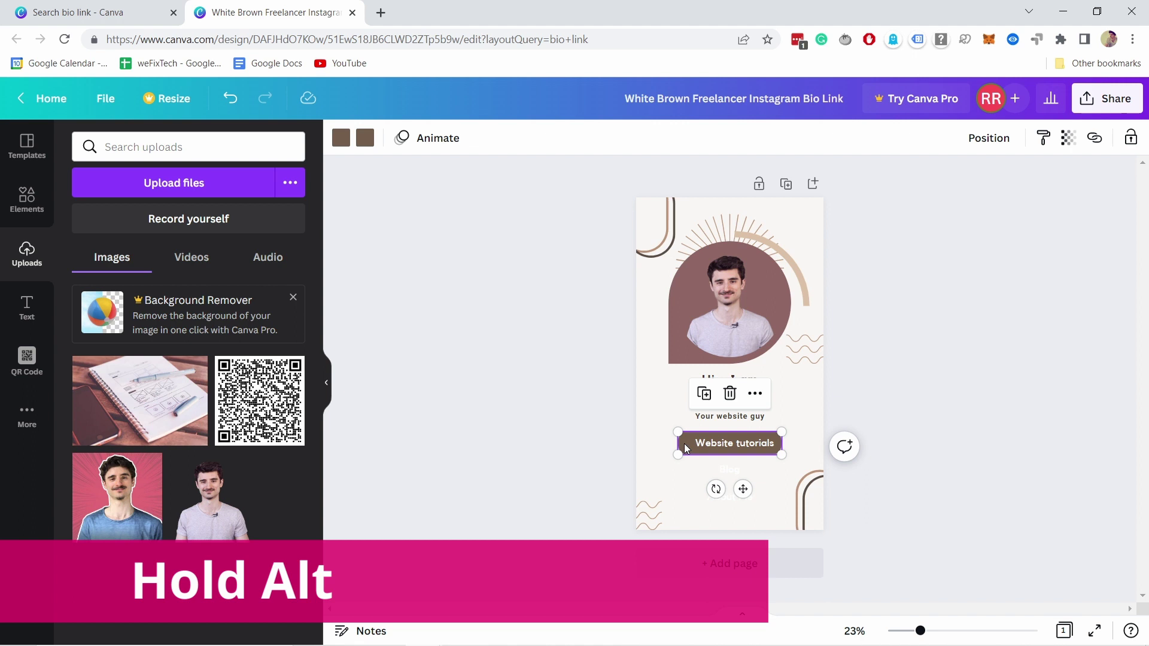
pyautogui.moveTo(684, 444); pyautogui.dragTo(686, 470)
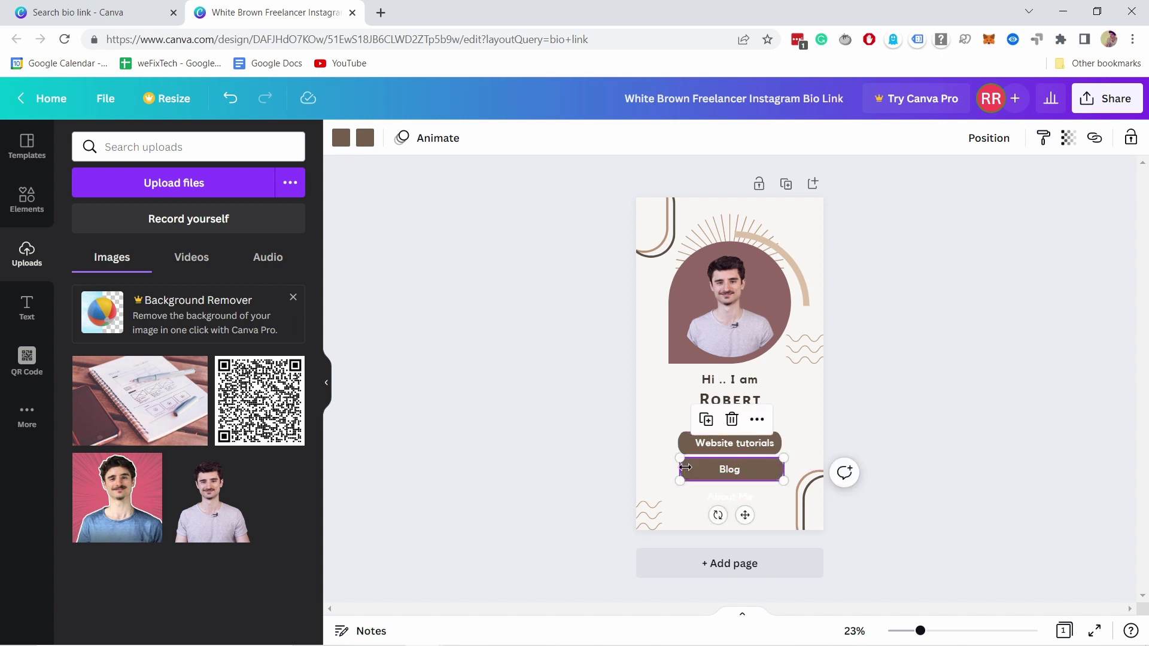
# Undo a stray move of the About Me text, then select the Blog and About Me pills.
pyautogui.click(693, 496)
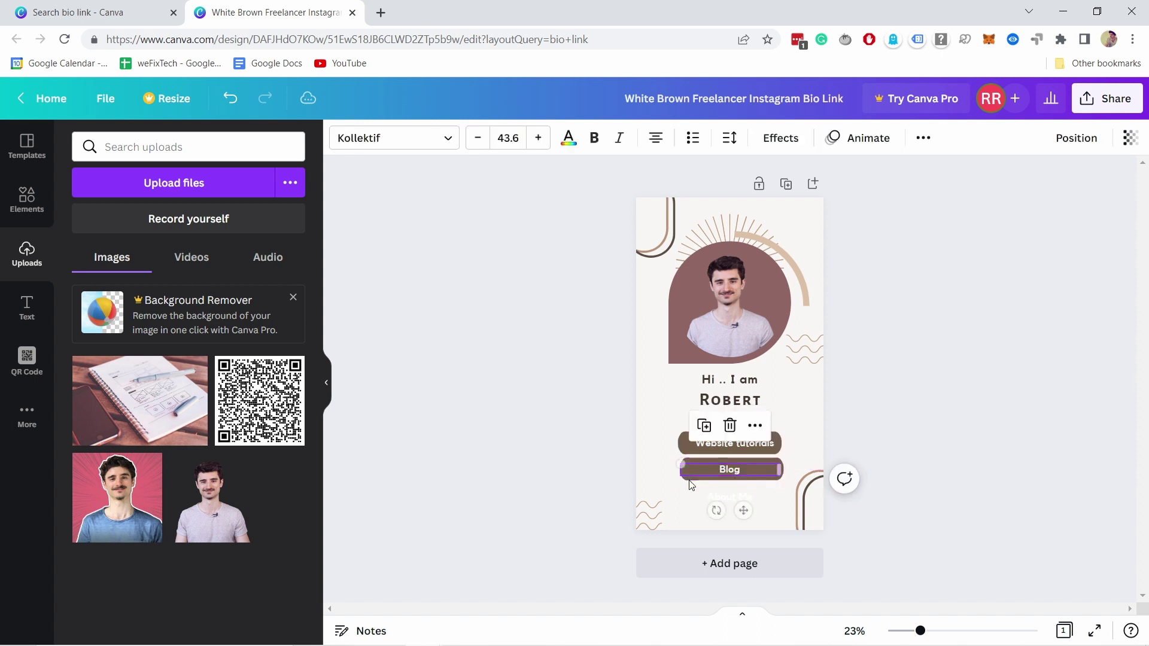
pyautogui.moveTo(692, 496)
pyautogui.mouseDown()
pyautogui.moveTo(692, 506)
pyautogui.moveTo(692, 486)
pyautogui.moveTo(690, 507)
pyautogui.mouseUp()
pyautogui.hotkey('ctrl', 'z')
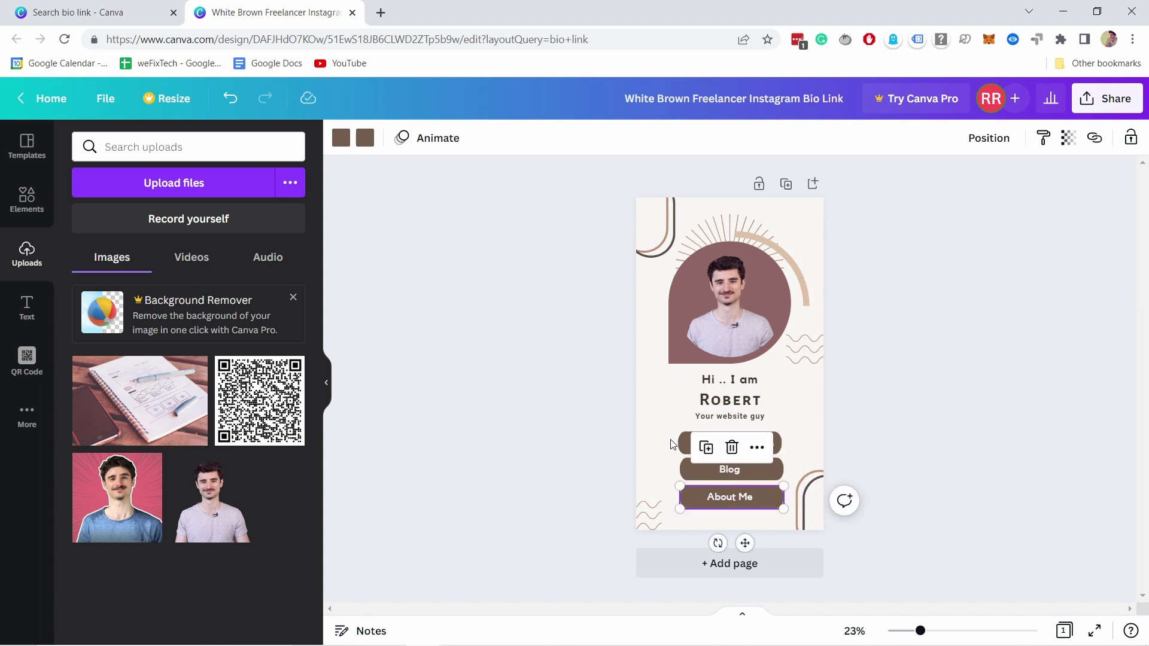
pyautogui.click(684, 475)
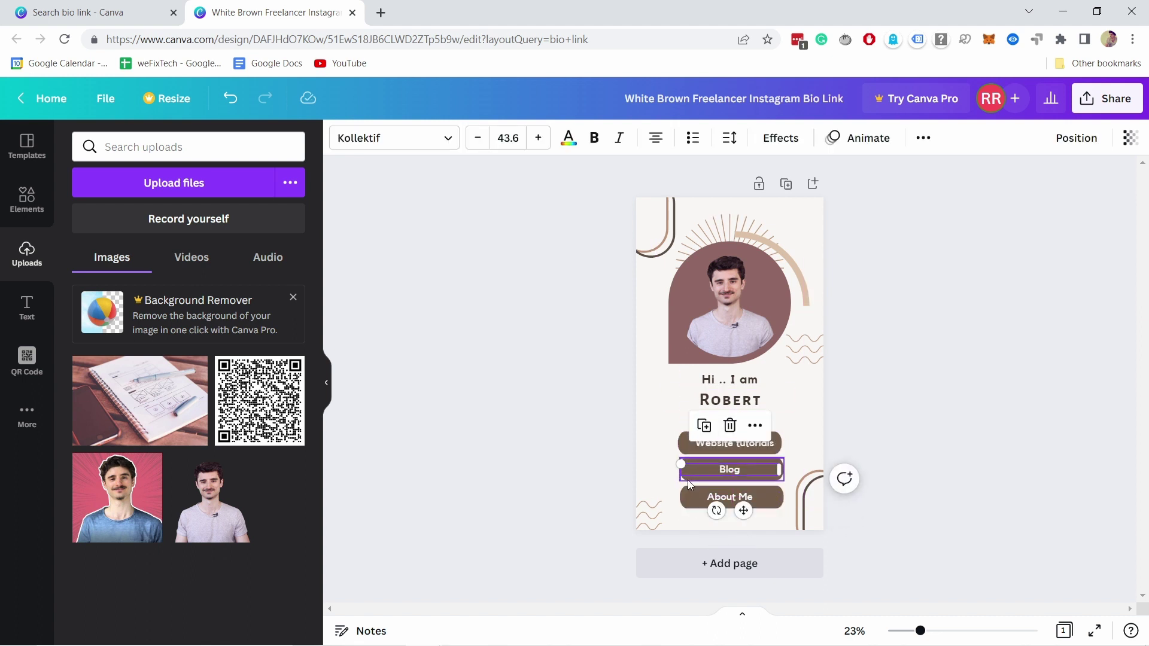
pyautogui.click(688, 479)
pyautogui.click(655, 333)
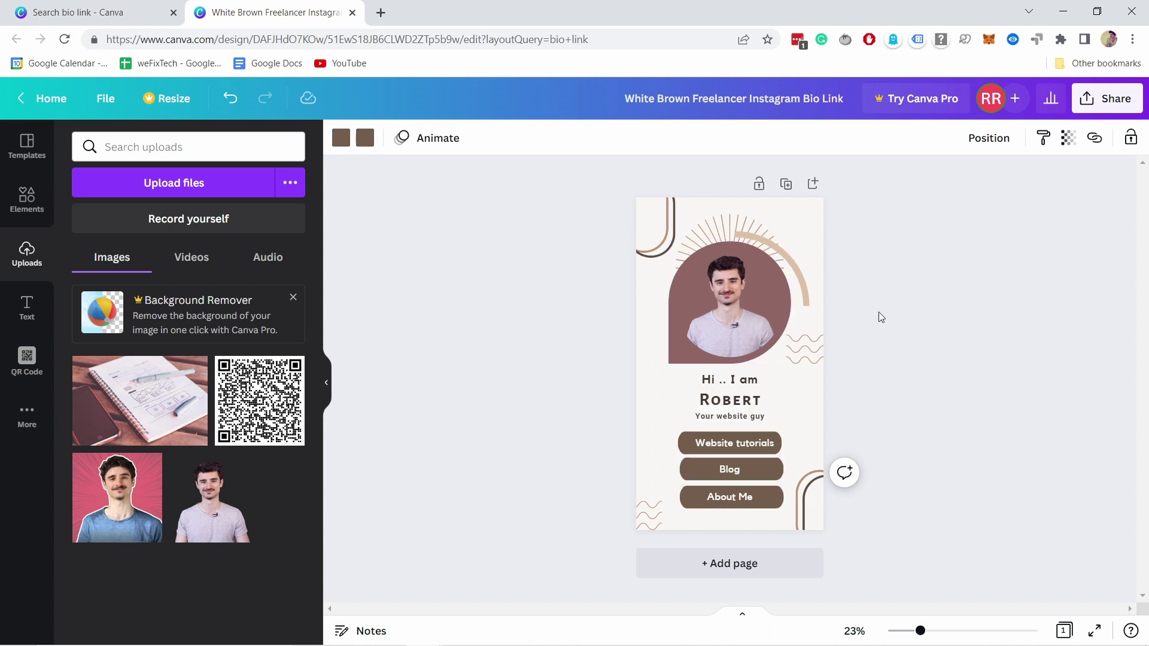
pyautogui.click(691, 479)
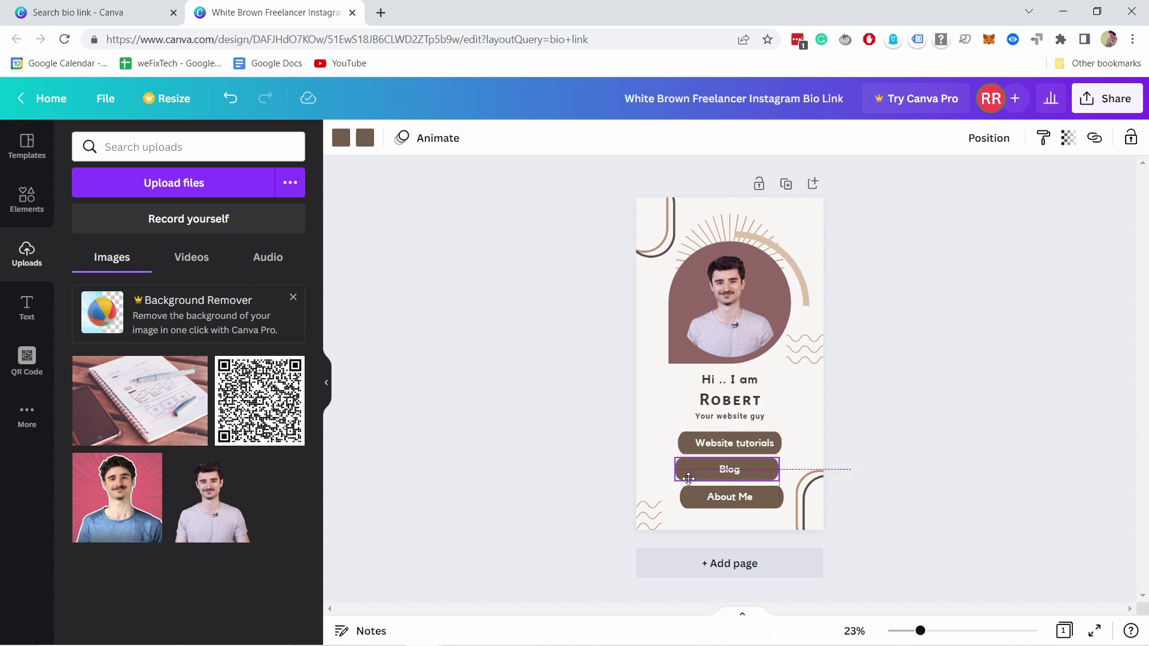
pyautogui.click(695, 509)
pyautogui.click(703, 509)
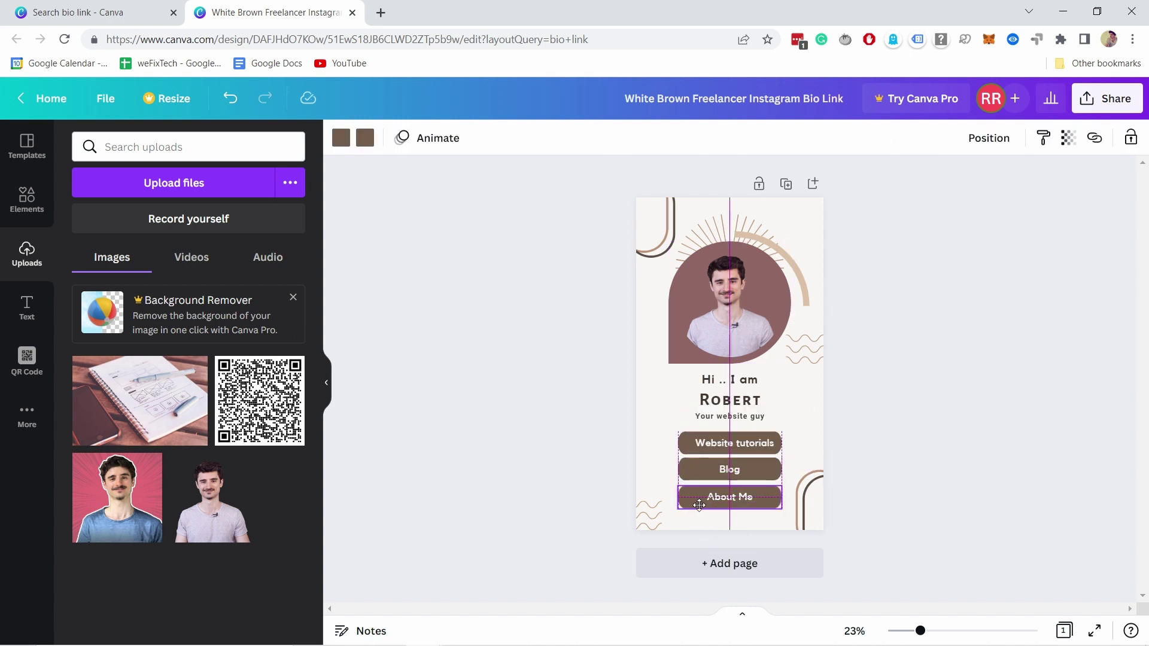
# Group the Website tutorials pill with its text.
pyautogui.click(669, 427)
pyautogui.click(680, 442)
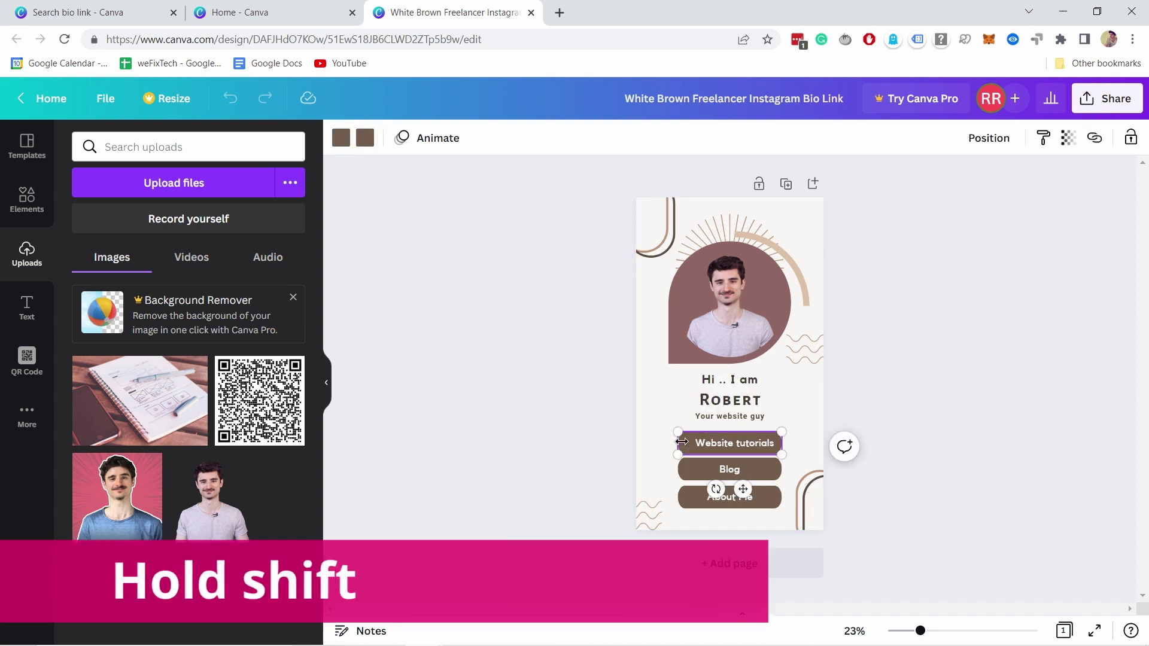
pyautogui.keyDown('shift'); pyautogui.click(714, 444); pyautogui.keyUp('shift')
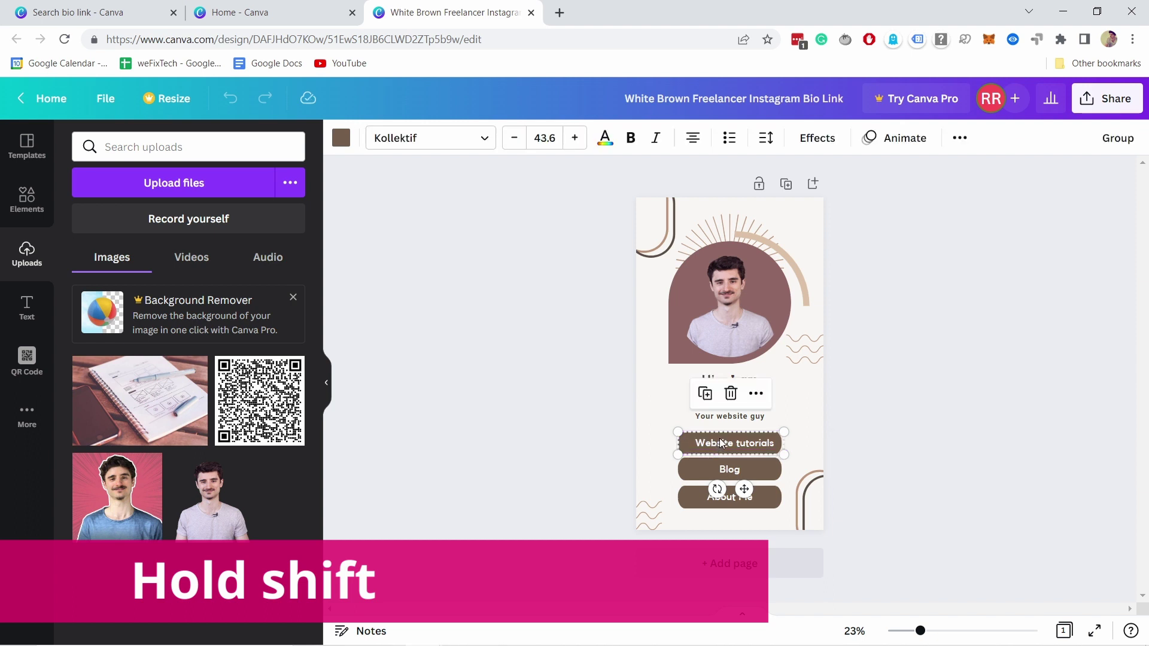
pyautogui.rightClick(722, 443)
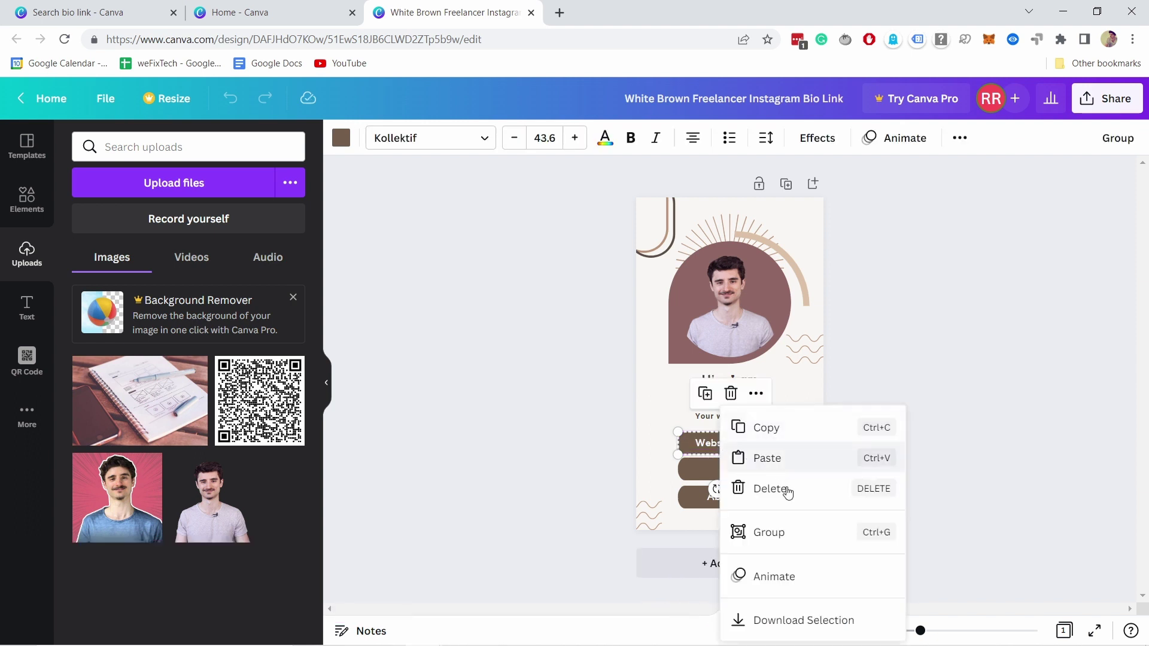
pyautogui.click(769, 532)
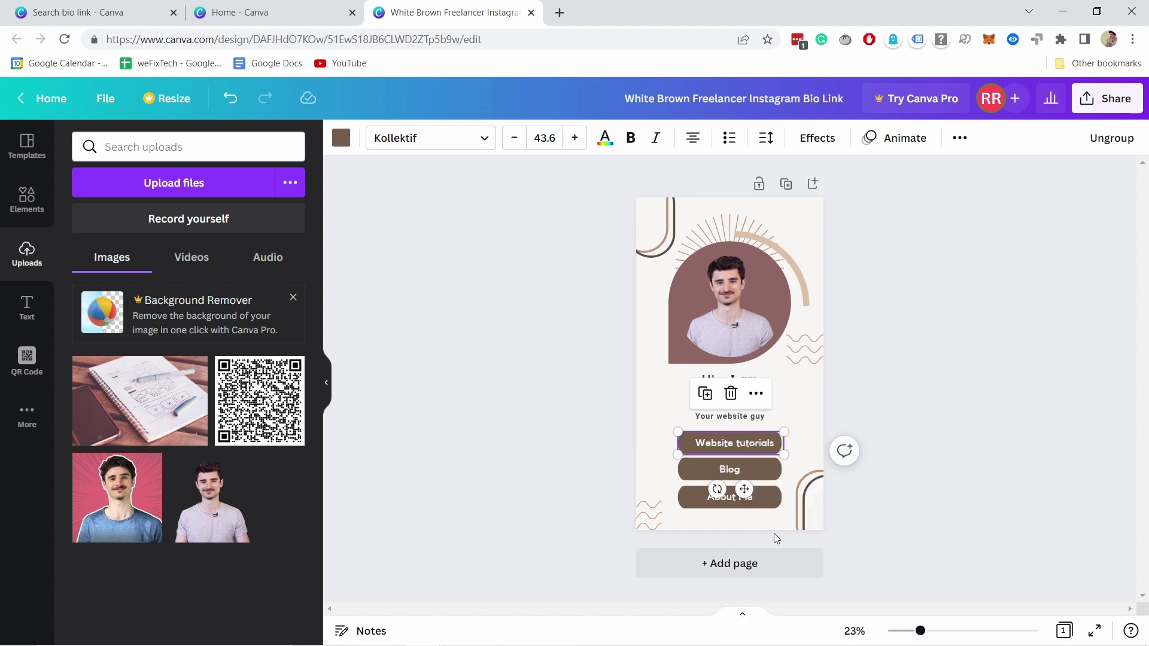
# Relabel the Blog and About Me buttons 'My website setup' and 'Buy me a coffee'.
pyautogui.click(726, 469)
pyautogui.click(727, 470)
pyautogui.write('My website setup')
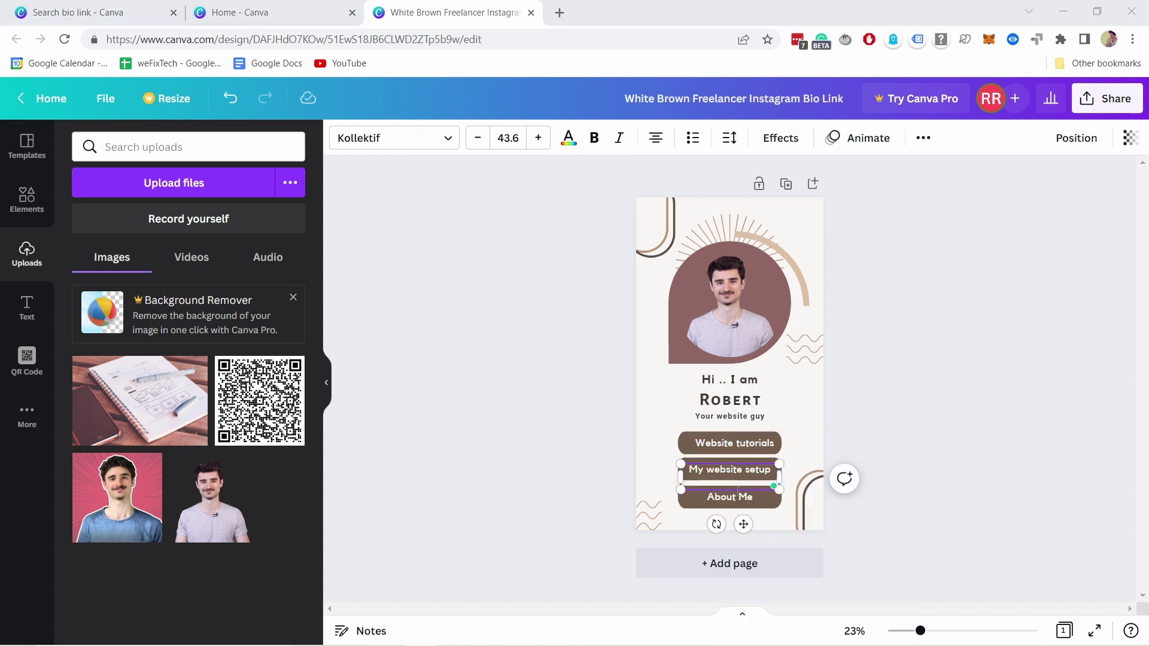
pyautogui.click(724, 498)
pyautogui.click(724, 498)
pyautogui.write('Buy me a coffee')
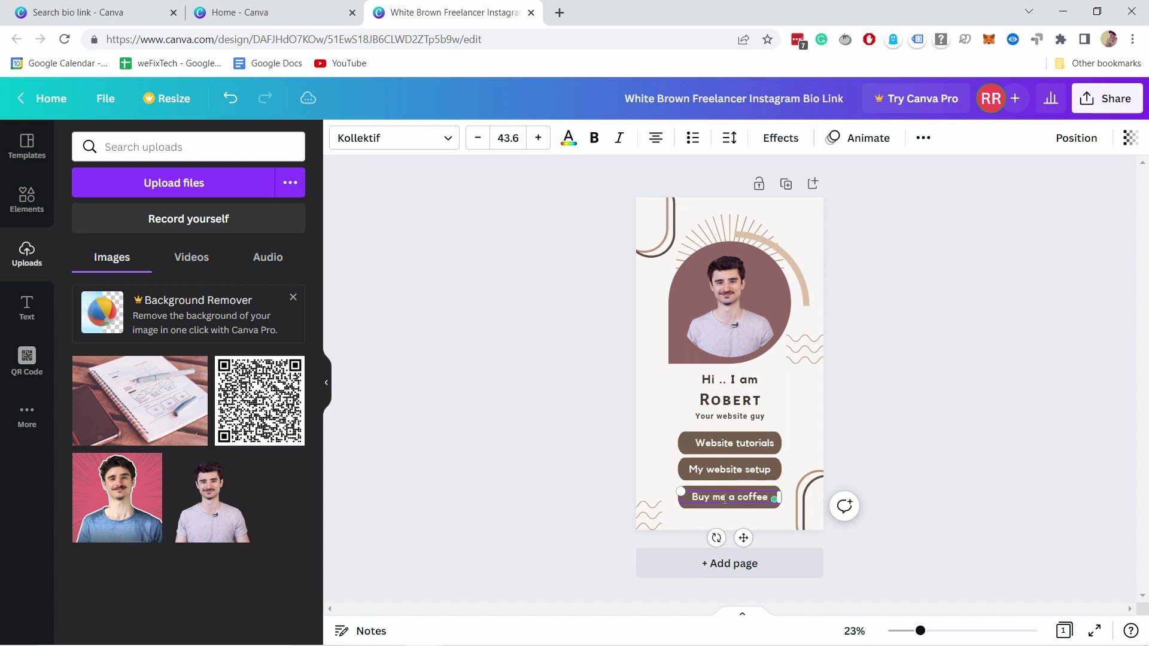
# Group the My website setup and Buy me a coffee pills with their labels.
pyautogui.click(682, 469)
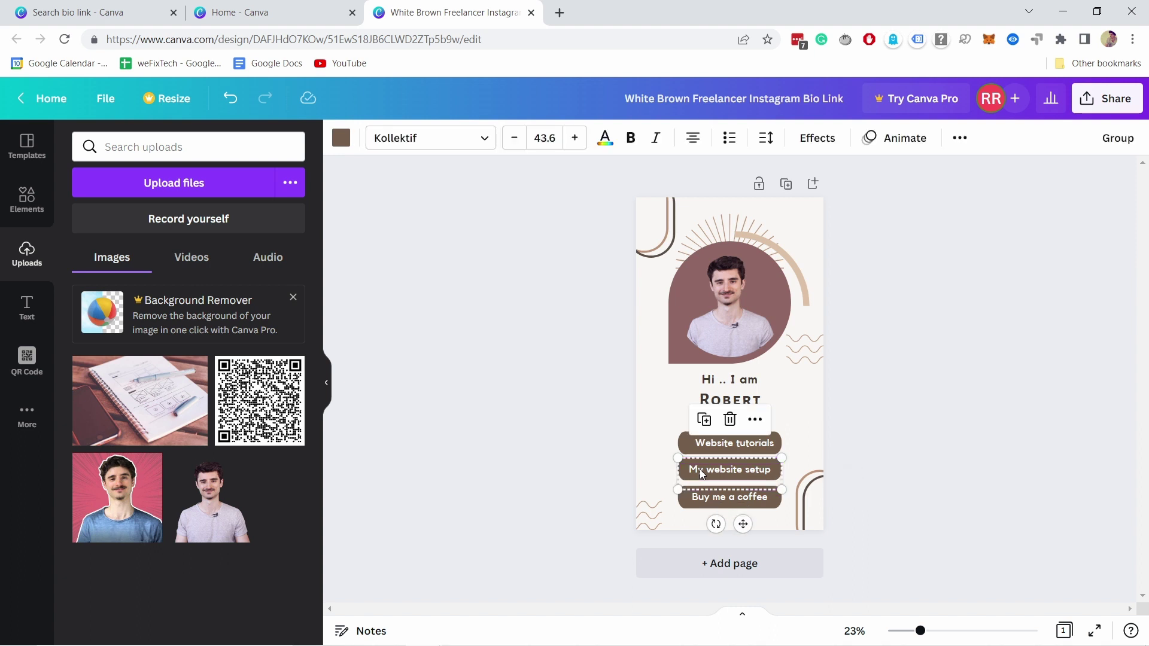
pyautogui.rightClick(701, 471)
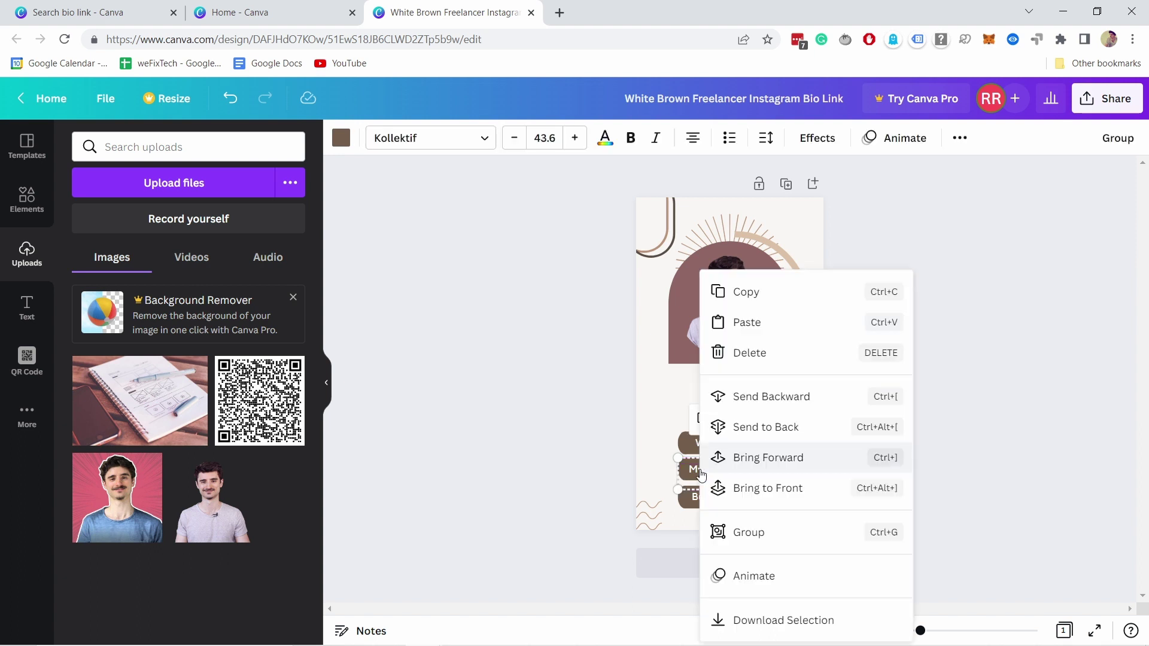
pyautogui.click(744, 533)
pyautogui.click(706, 502)
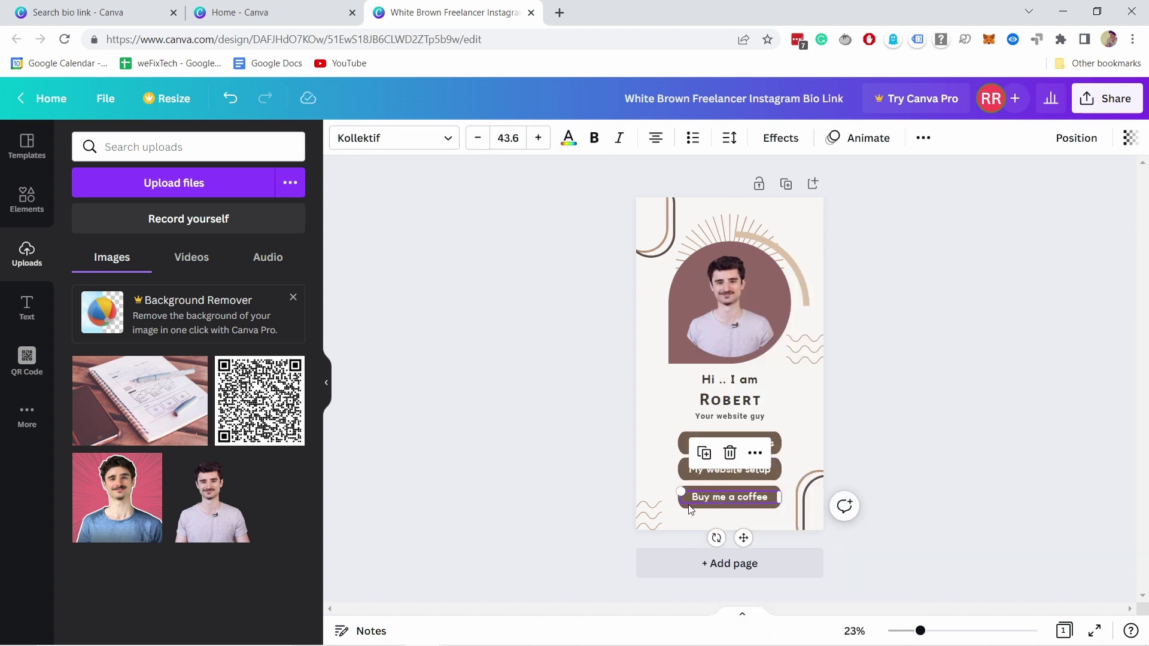
pyautogui.click(687, 519)
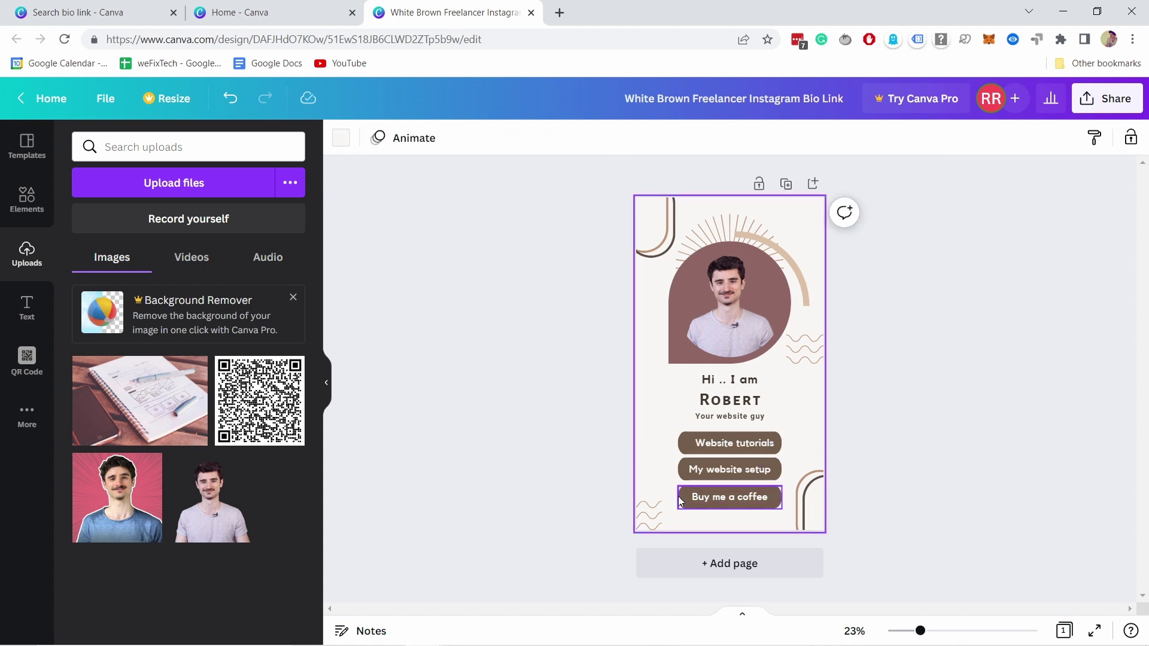
pyautogui.click(680, 502)
pyautogui.click(700, 498)
pyautogui.rightClick(701, 501)
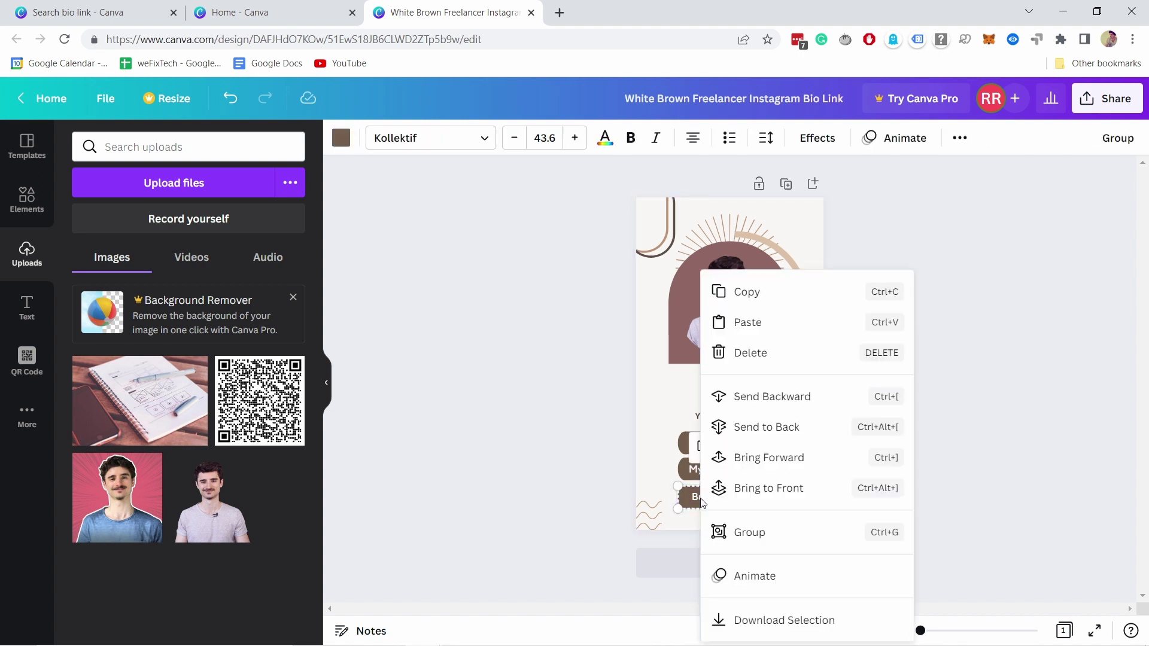
pyautogui.click(750, 534)
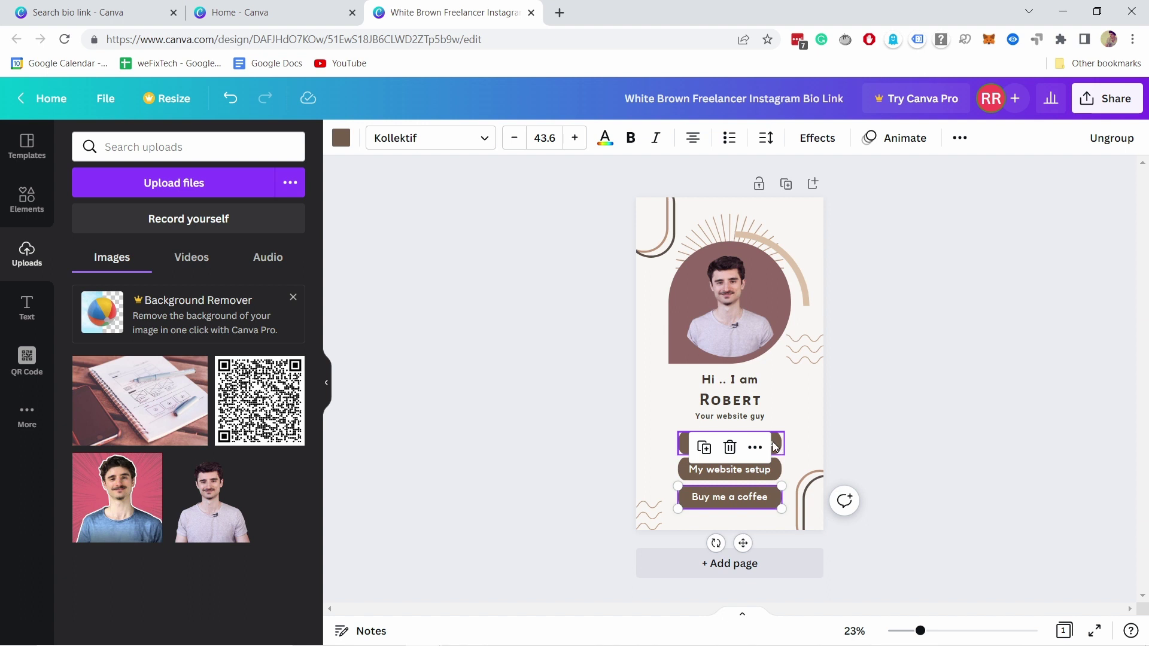
pyautogui.click(773, 444)
pyautogui.click(683, 443)
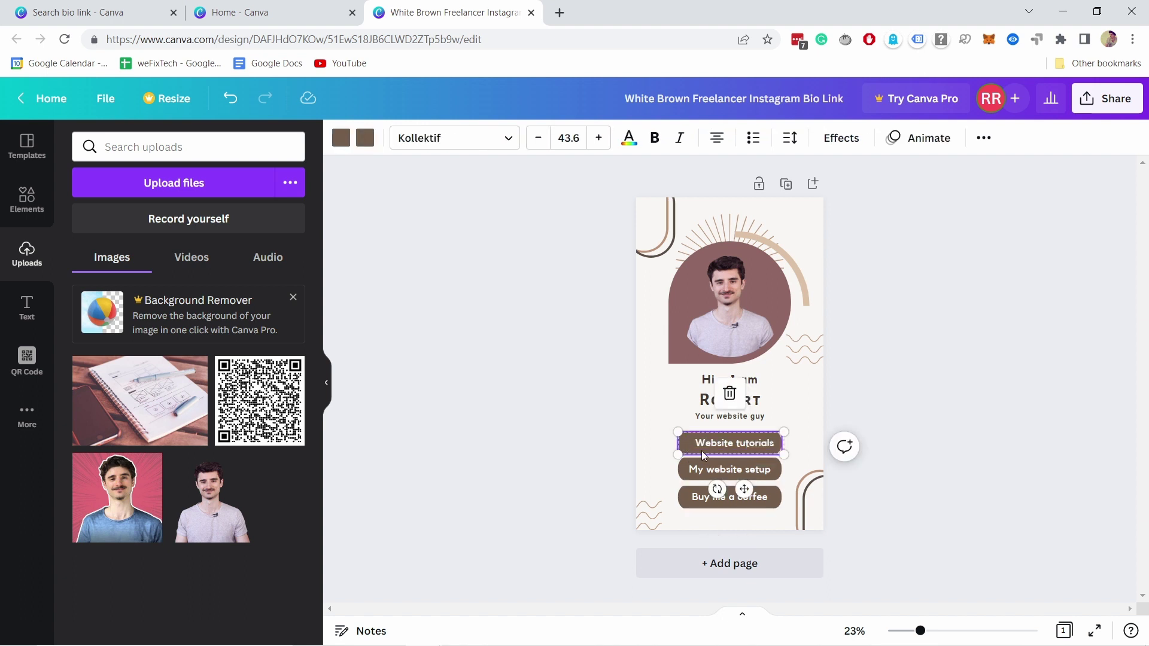
# Link the Website tutorials button to the pasted YouTube channel URL.
pyautogui.rightClick(701, 451)
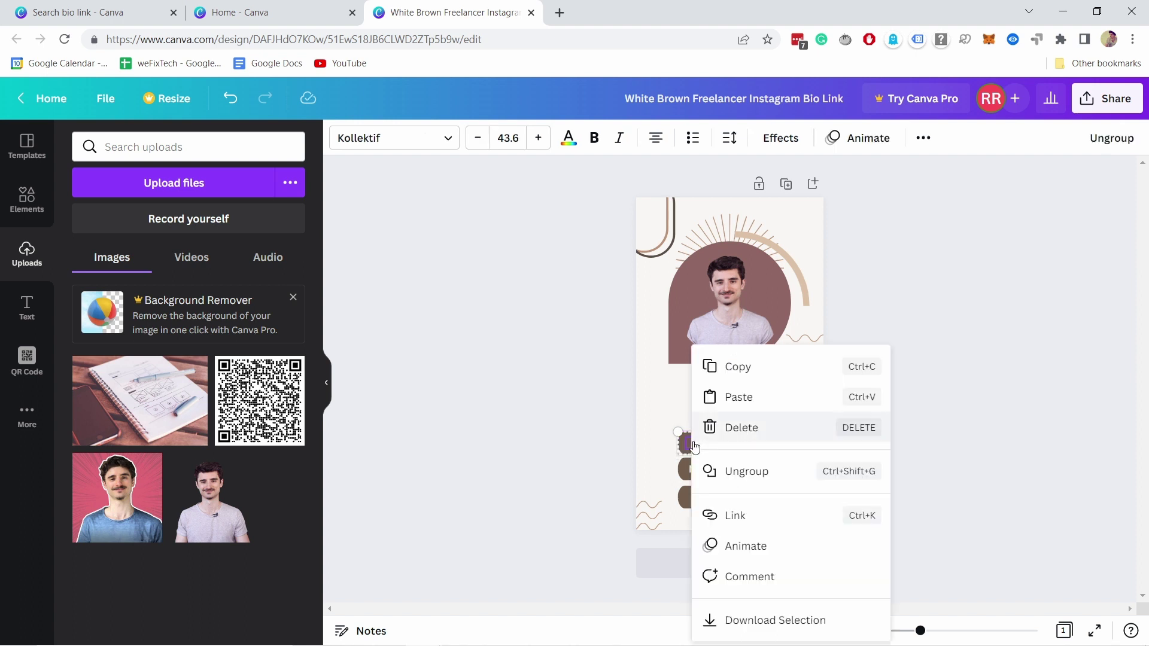
pyautogui.click(740, 518)
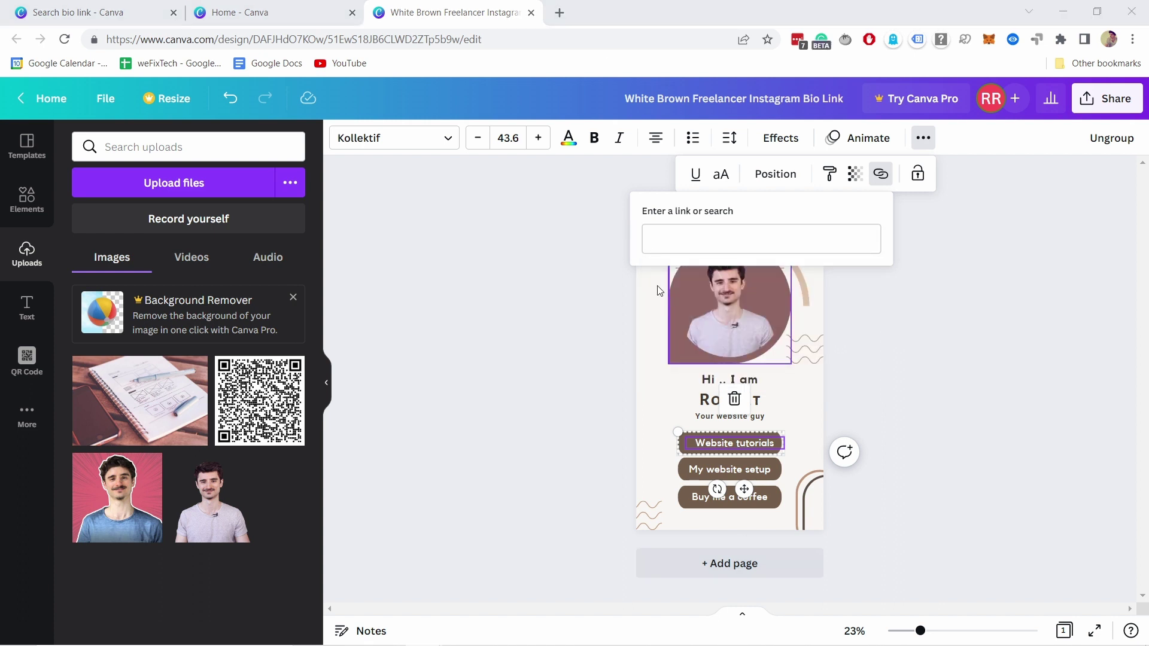
pyautogui.click(682, 232)
pyautogui.write('https://www.youtube.com/tipswithpunch/')
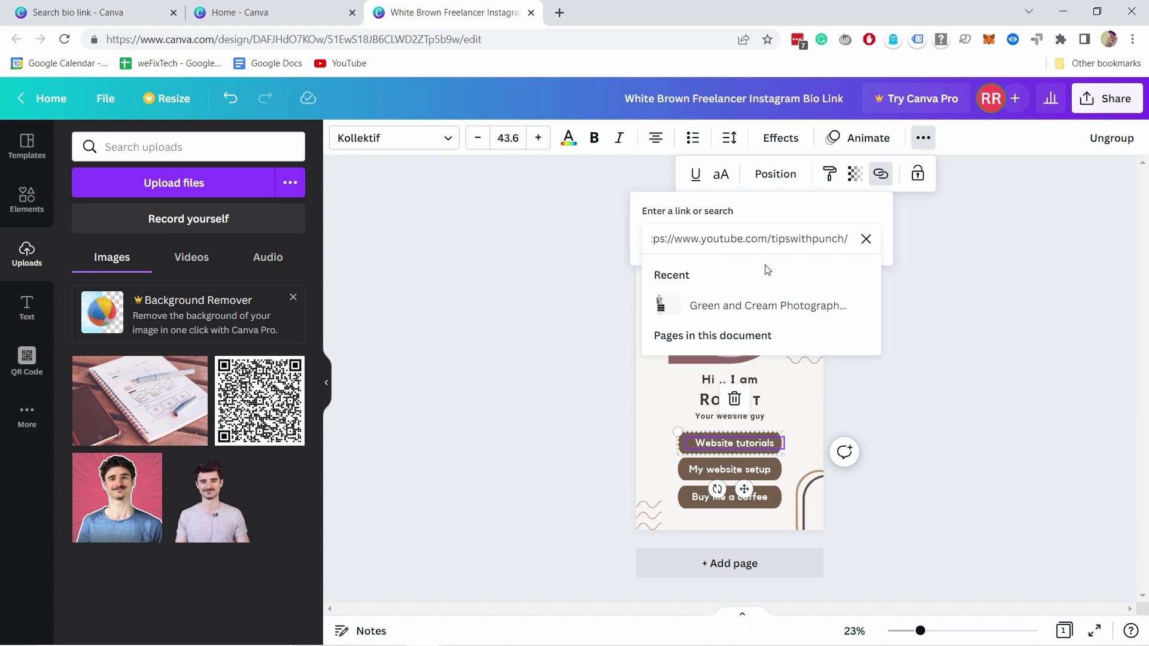
pyautogui.press('Return')
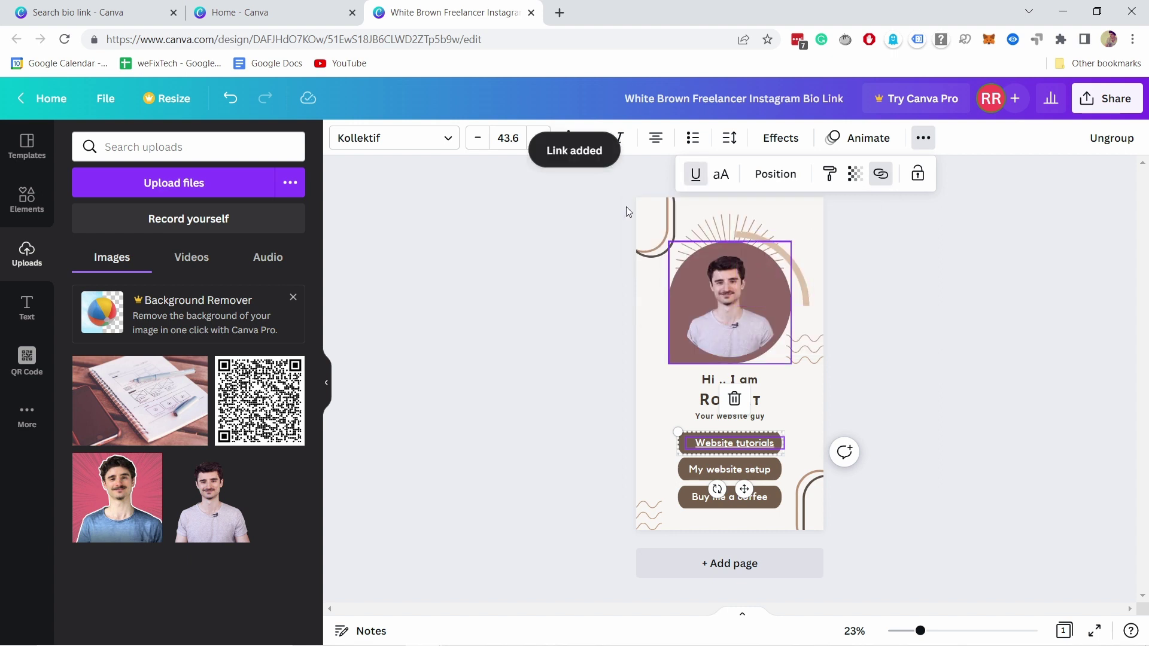
pyautogui.click(691, 476)
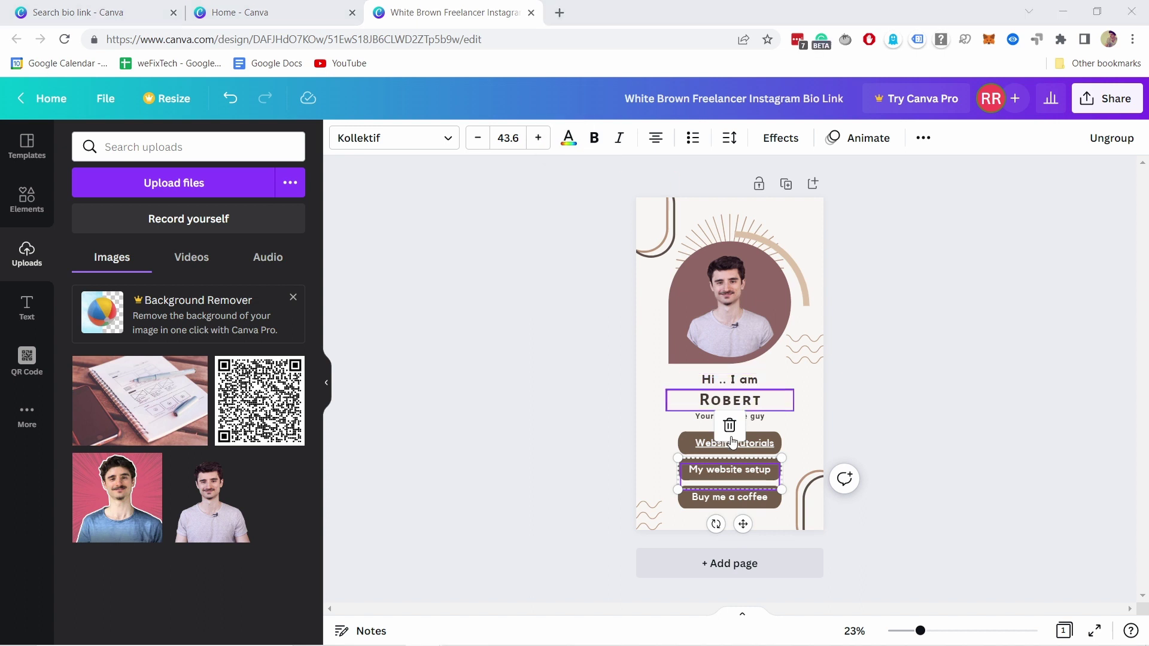
# Exit label editing and select the My website setup button itself.
pyautogui.click(732, 468)
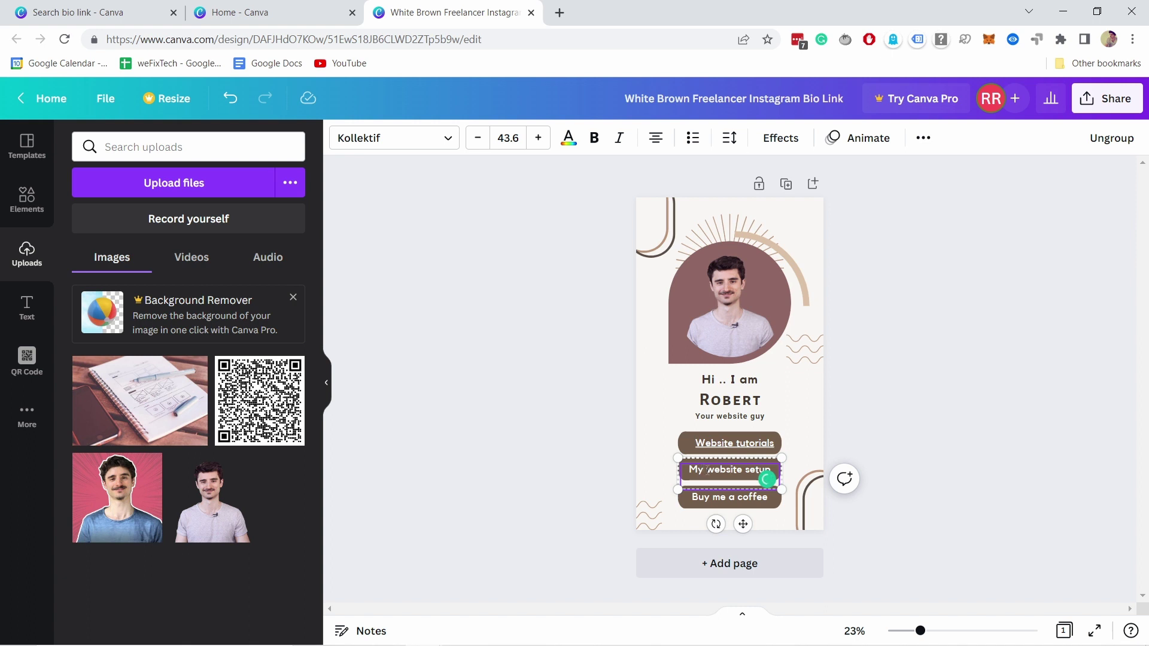
pyautogui.rightClick(707, 470)
pyautogui.click(690, 465)
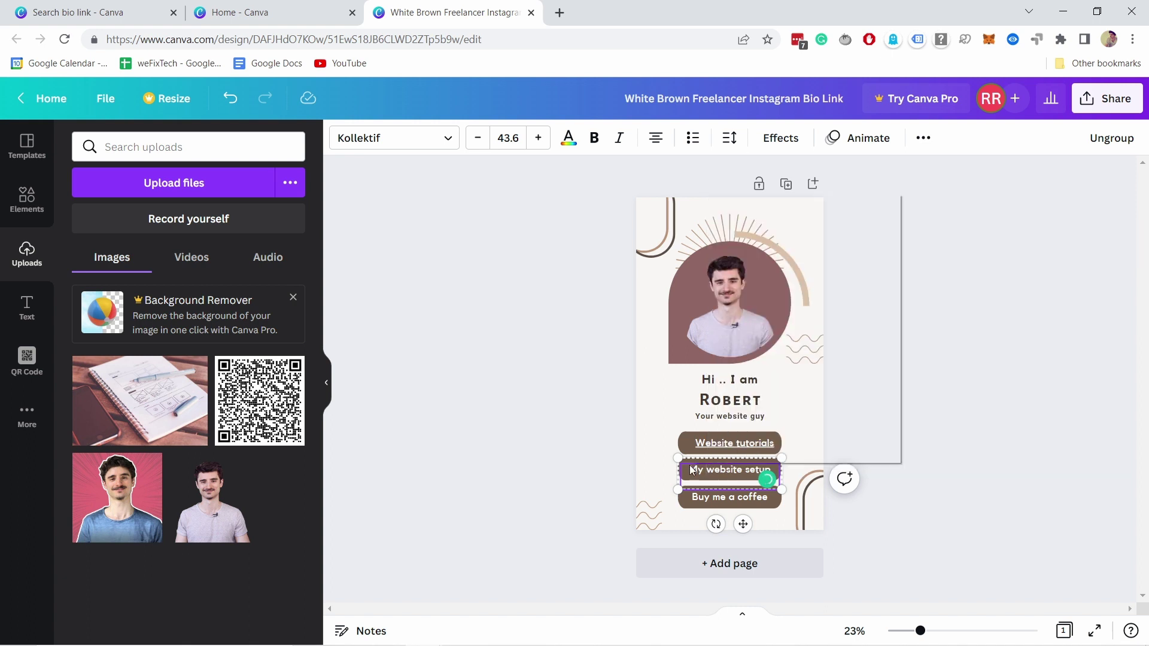
pyautogui.rightClick(690, 466)
pyautogui.click(667, 472)
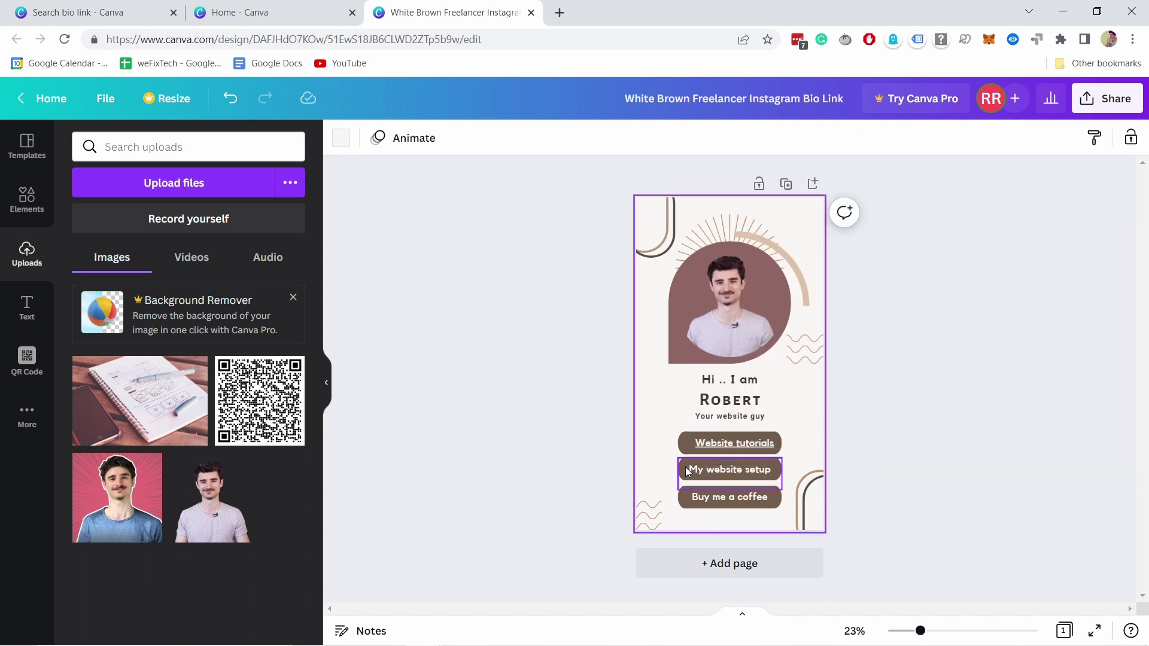
pyautogui.press('Escape')
pyautogui.click(691, 459)
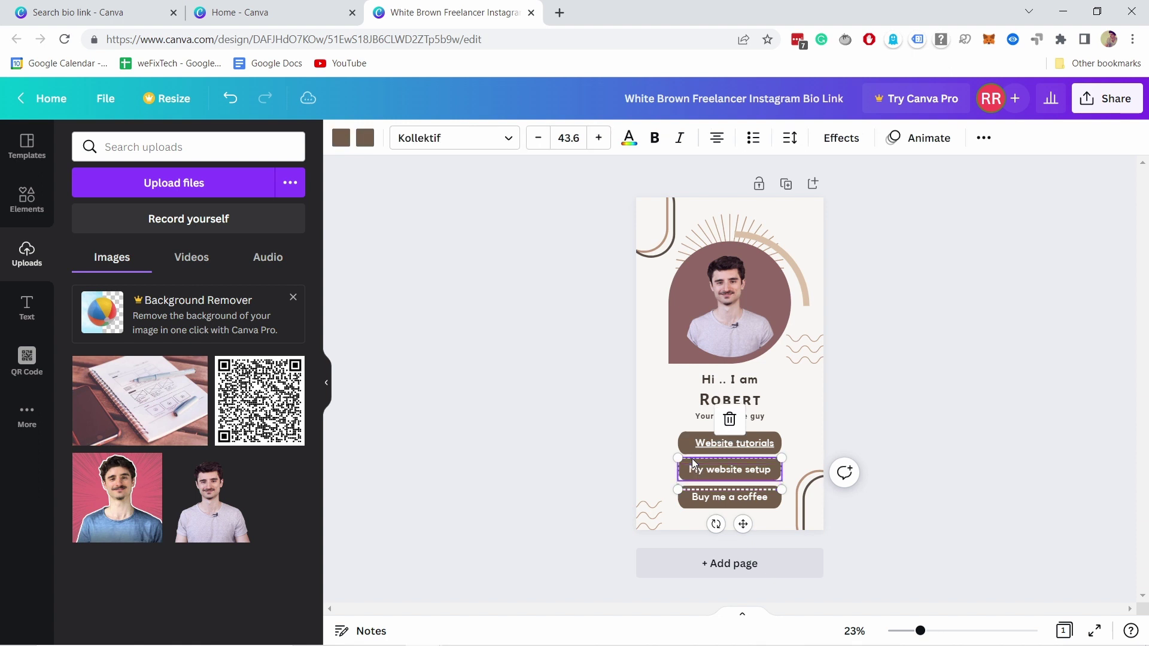
# Add the pasted punchsalad.com recommendations URL as the button's link.
pyautogui.rightClick(691, 459)
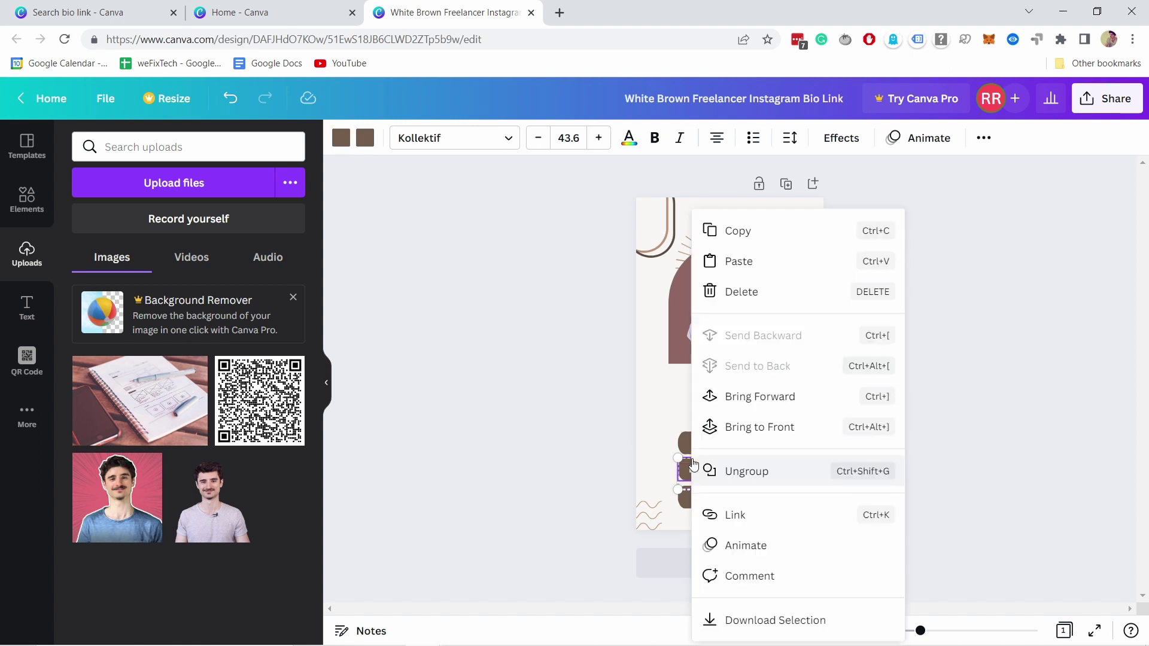
pyautogui.click(755, 516)
pyautogui.write('https://punchsalad.com/recommendations/')
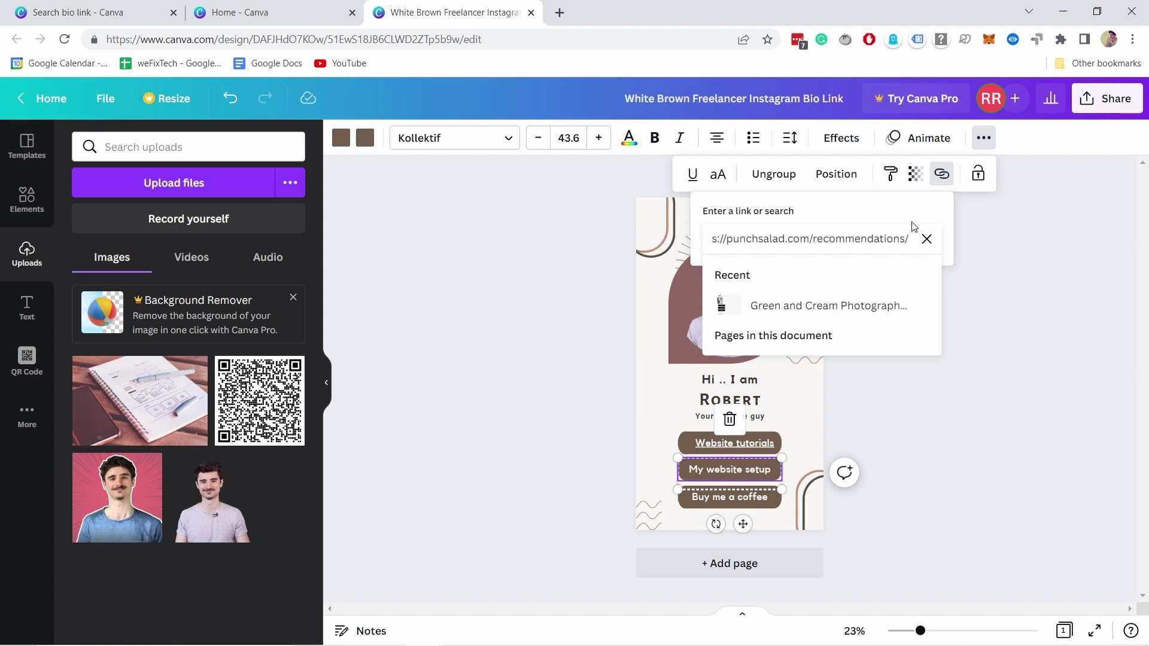
pyautogui.press('Return')
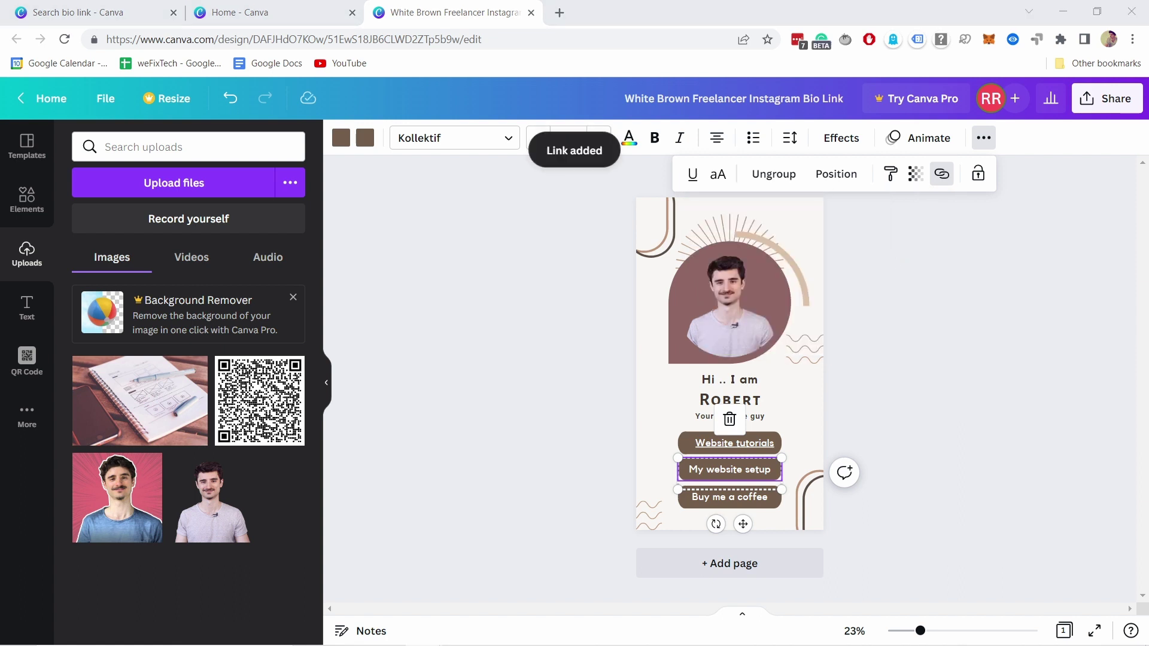
pyautogui.click(718, 497)
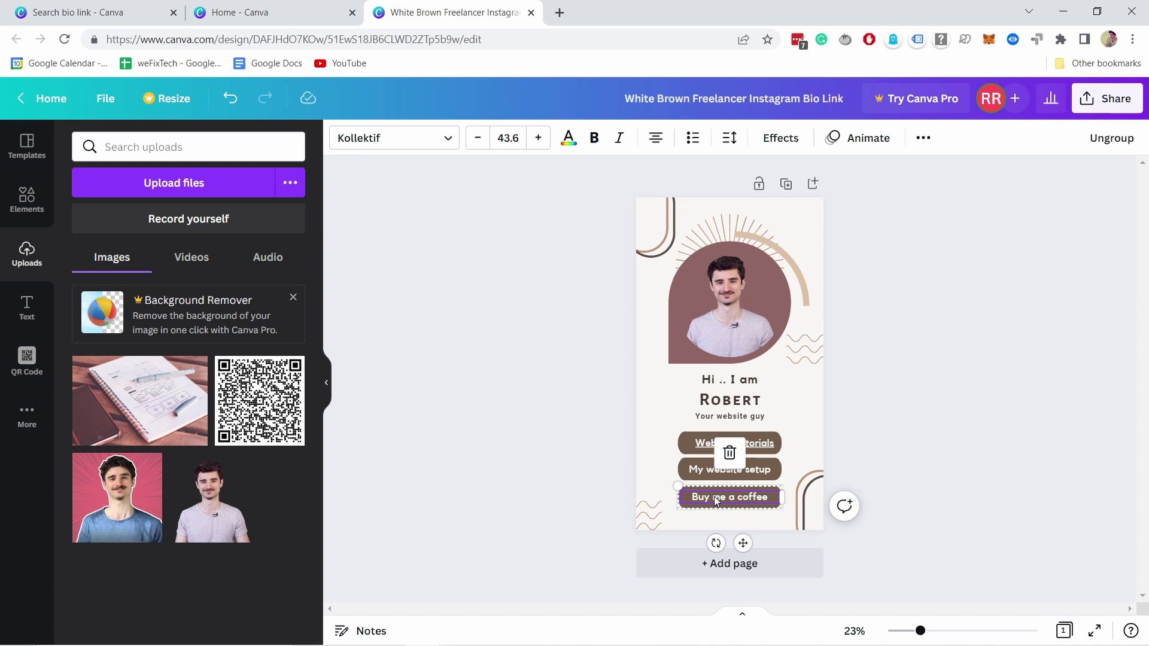
# Link the Buy me a coffee button to the pasted ko-fi.com page URL.
pyautogui.rightClick(715, 497)
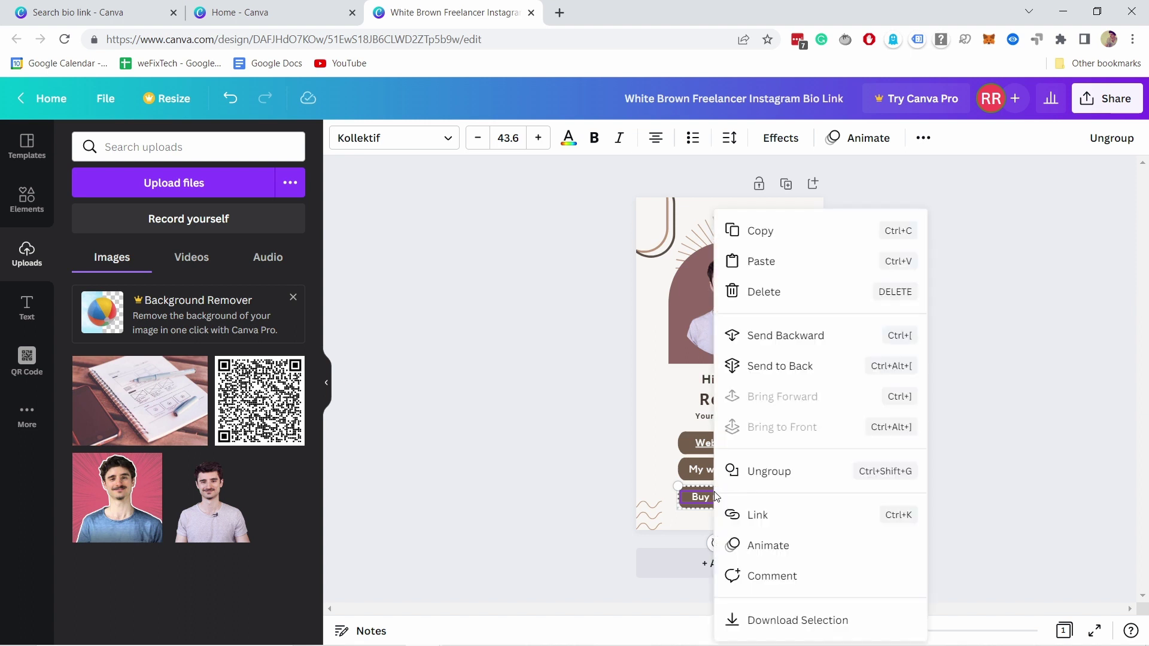
pyautogui.click(777, 516)
pyautogui.write('https://ko-fi.com/tipswithpunch')
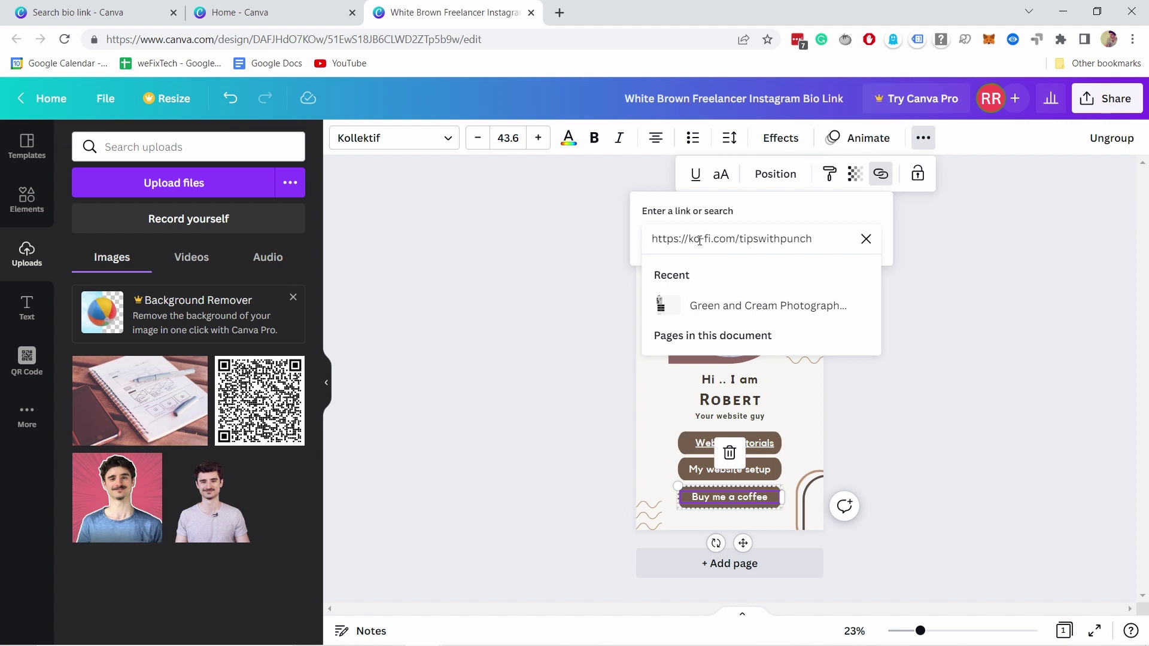
pyautogui.press('Return')
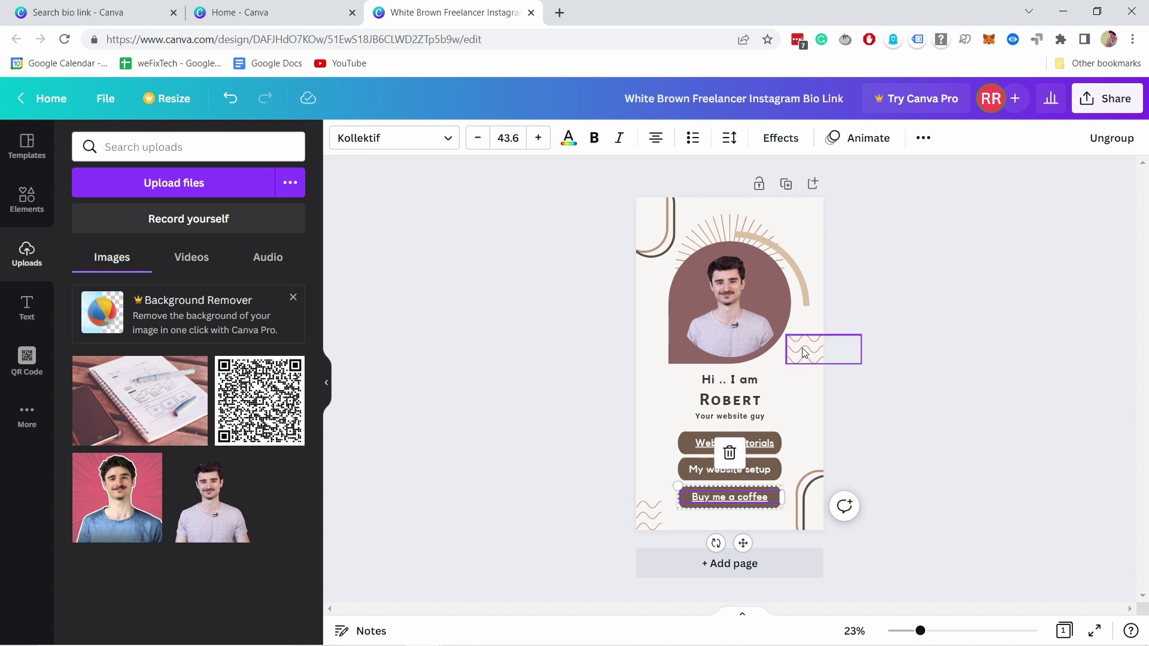
# Search Elements graphics for 'lines' and place the brush-stroke graphic at the page's top-right.
pyautogui.click(26, 208)
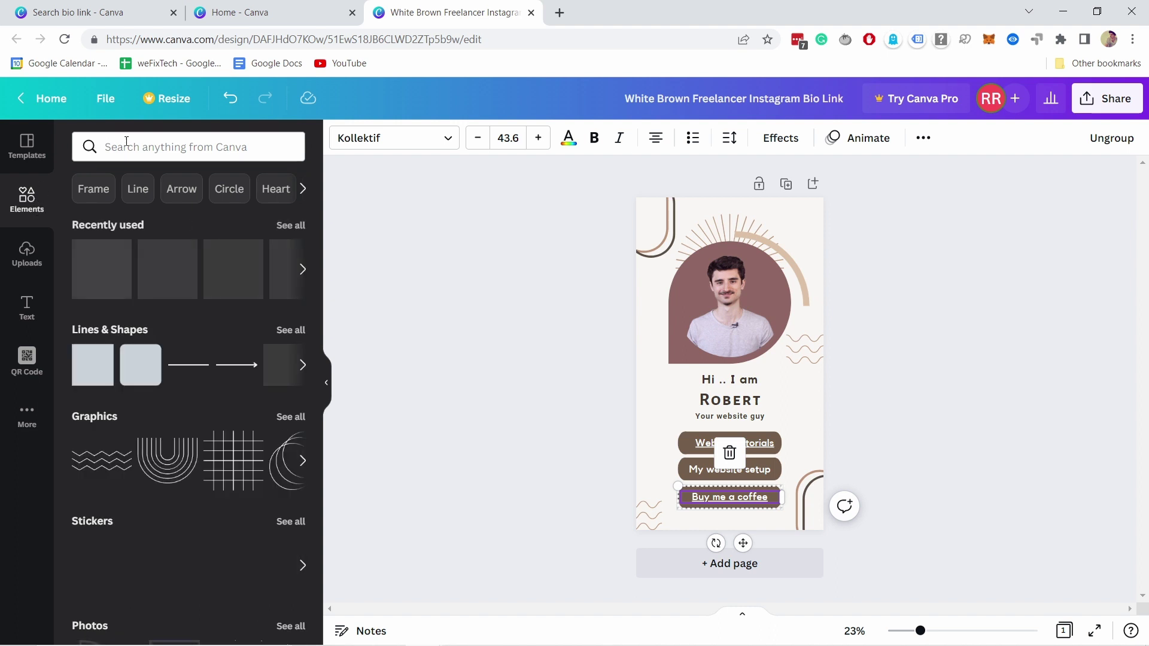
pyautogui.click(127, 144)
pyautogui.write('li')
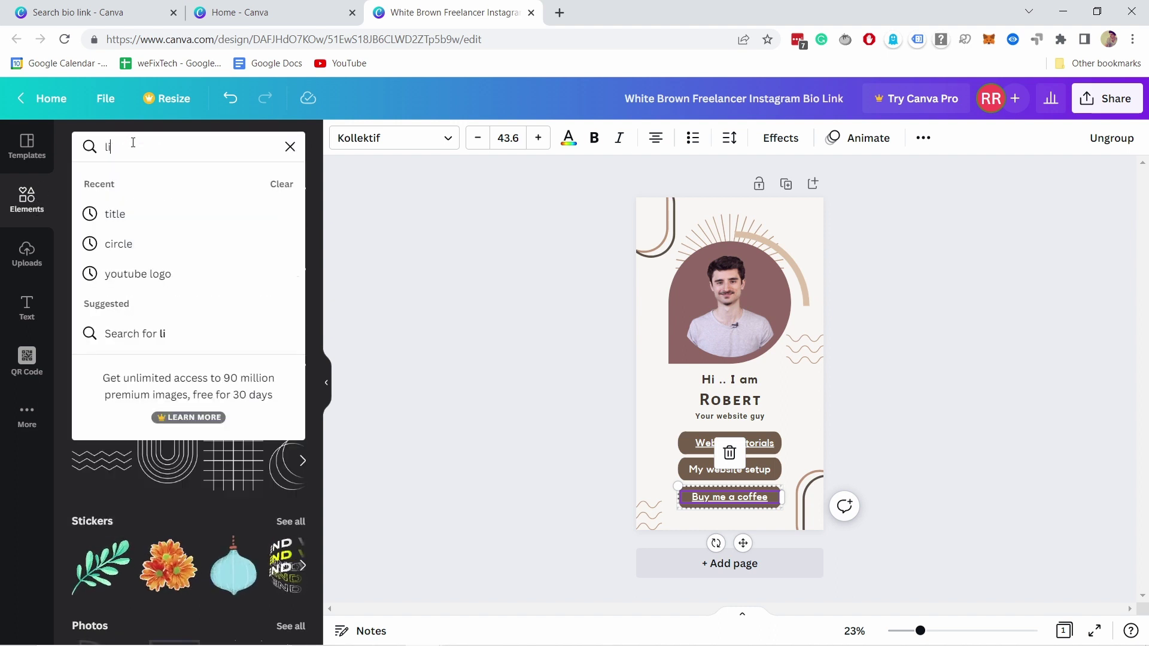
pyautogui.write('nes')
pyautogui.press('Return')
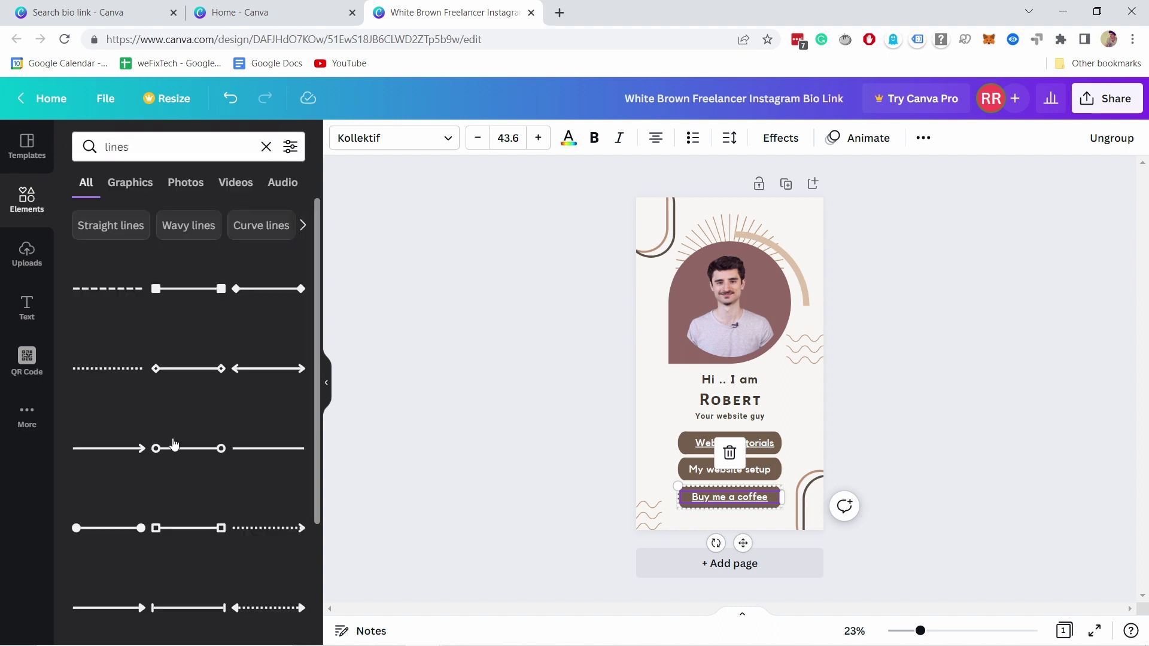
pyautogui.scroll(-5, 174, 445)
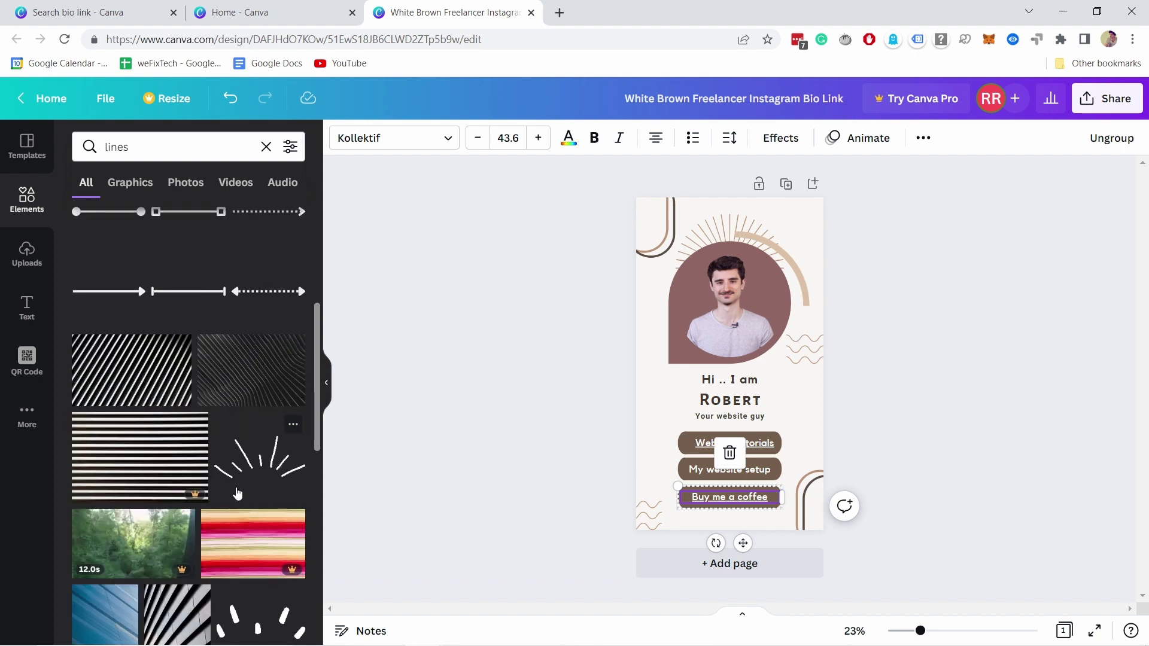
pyautogui.scroll(-3, 233, 472)
pyautogui.scroll(6, 236, 432)
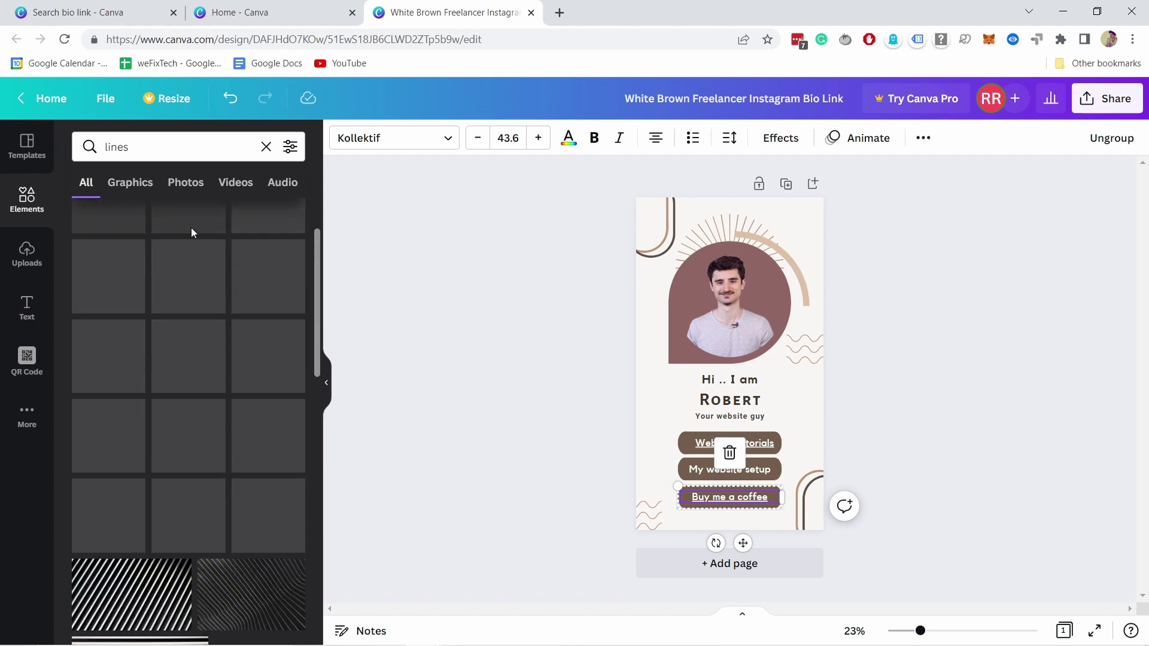
pyautogui.click(133, 183)
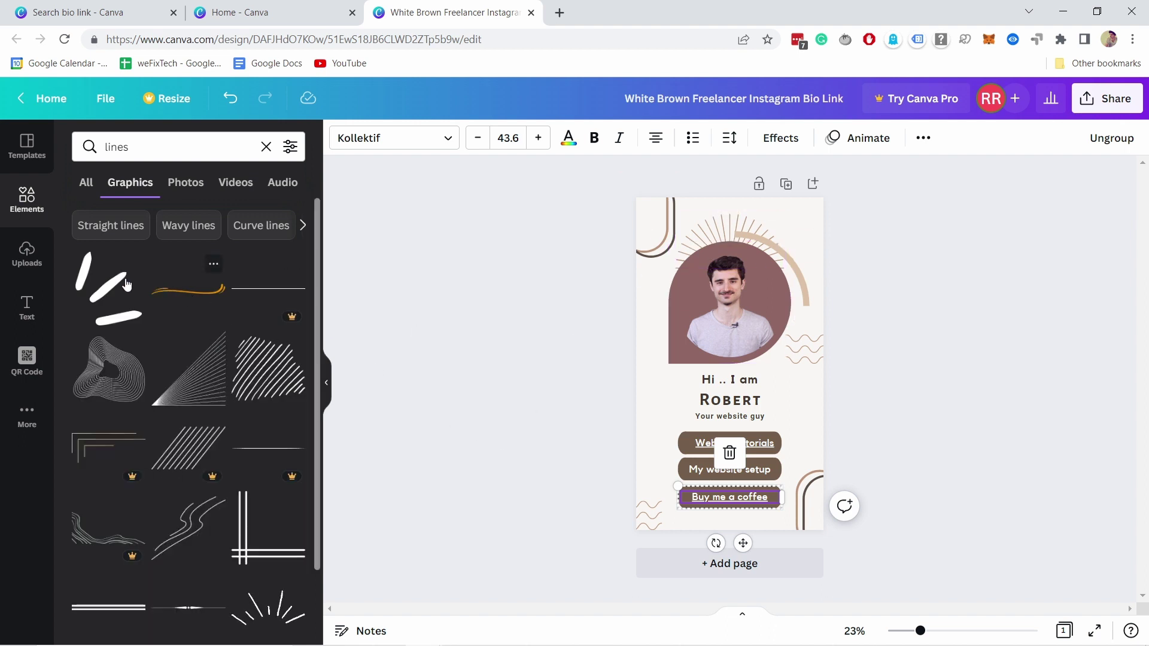
pyautogui.moveTo(107, 289)
pyautogui.mouseDown()
pyautogui.moveTo(576, 303)
pyautogui.moveTo(797, 239)
pyautogui.moveTo(776, 270)
pyautogui.moveTo(822, 218)
pyautogui.mouseUp()
# Shrink the brush-stroke graphic and recolour it brown, then delete it.
pyautogui.moveTo(861, 176); pyautogui.dragTo(811, 224)
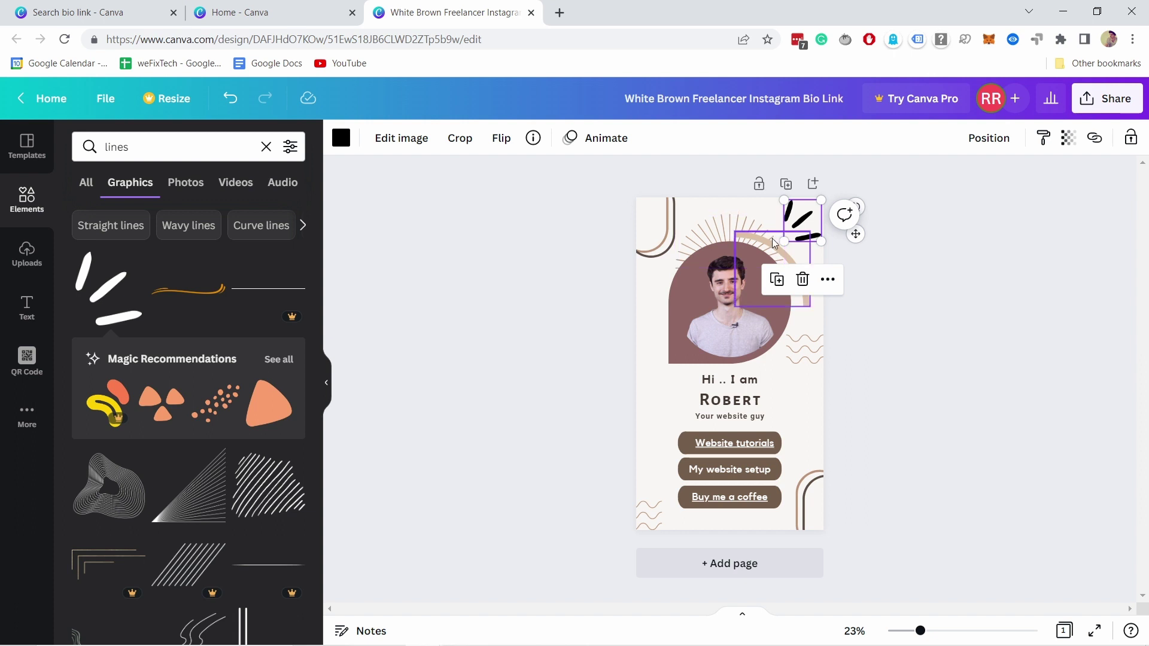
pyautogui.click(342, 138)
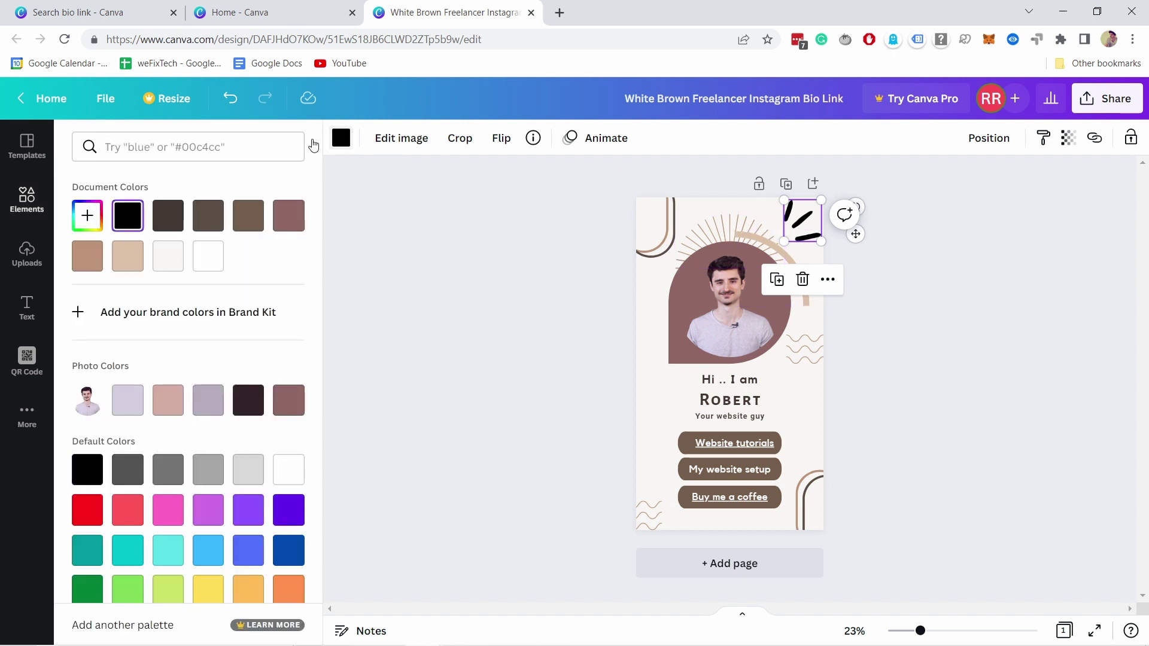
pyautogui.click(252, 224)
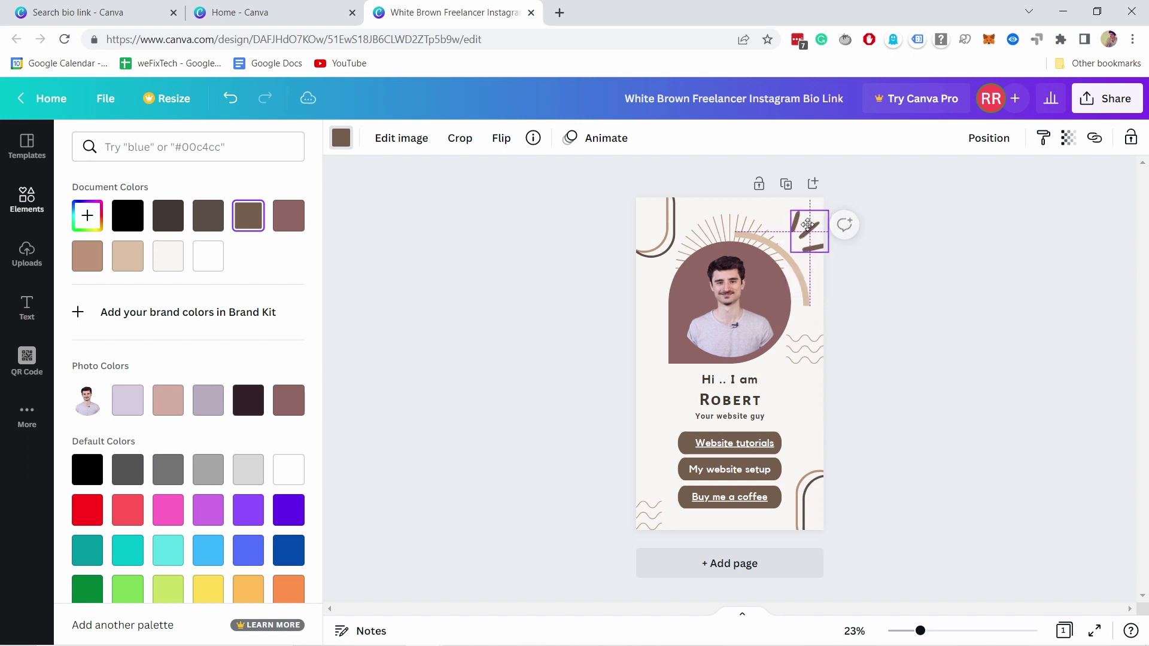
pyautogui.moveTo(805, 219)
pyautogui.mouseDown()
pyautogui.moveTo(856, 217)
pyautogui.moveTo(816, 175)
pyautogui.moveTo(768, 234)
pyautogui.moveTo(793, 173)
pyautogui.mouseUp()
pyautogui.hotkey('ctrl', 'z')
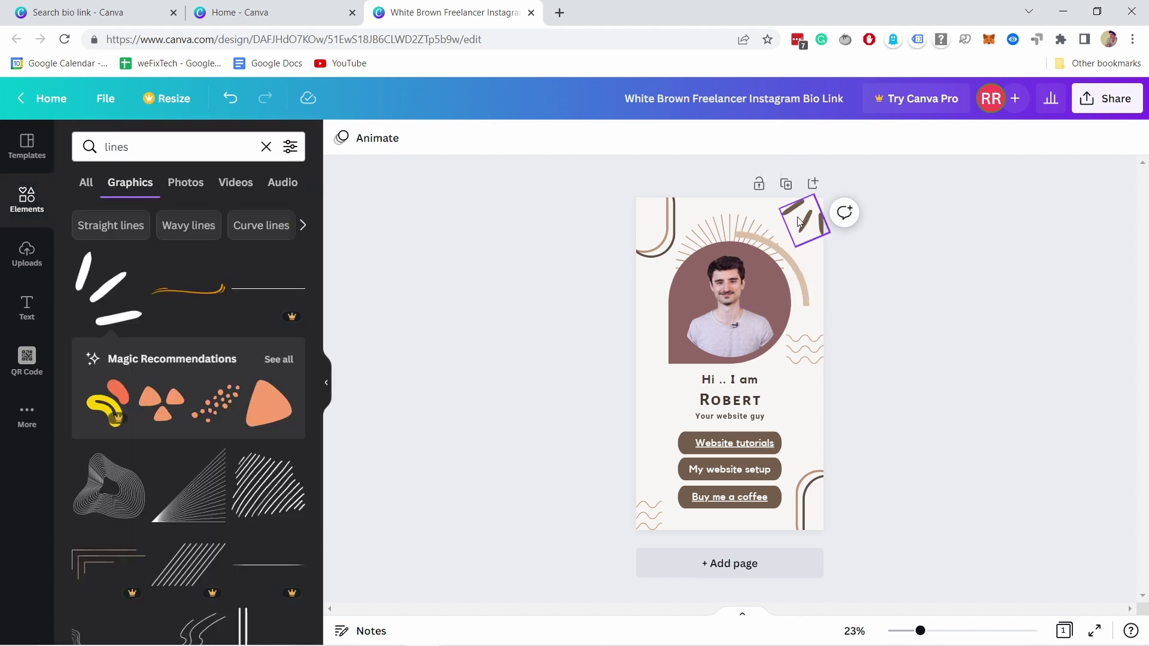
pyautogui.click(805, 225)
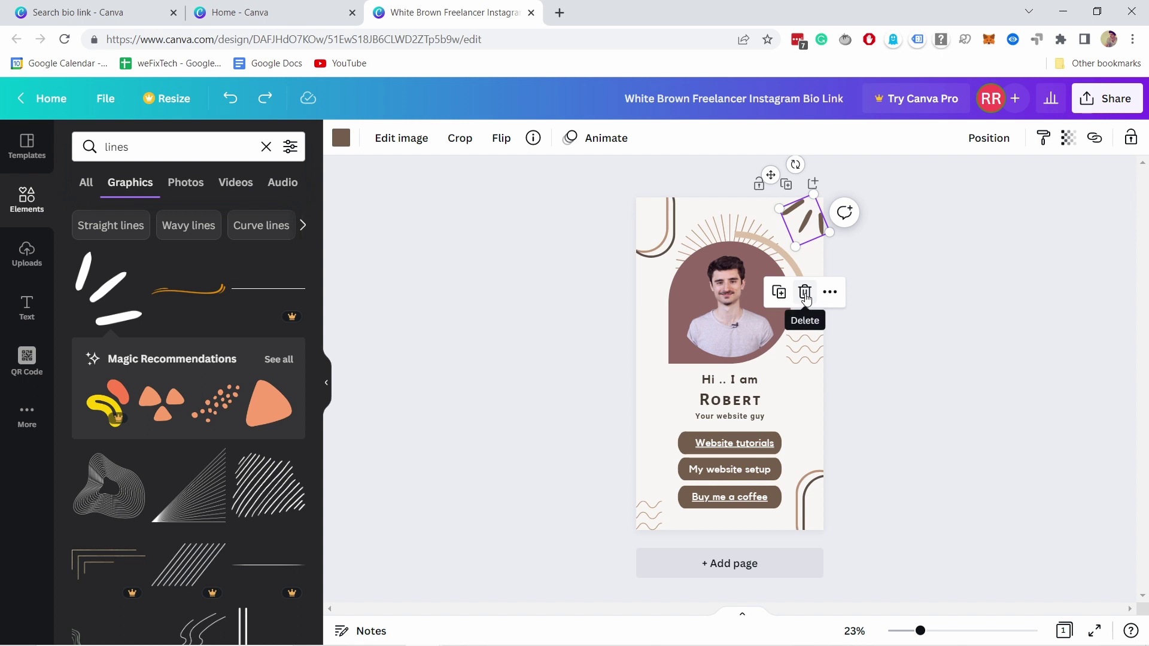
pyautogui.rightClick(805, 222)
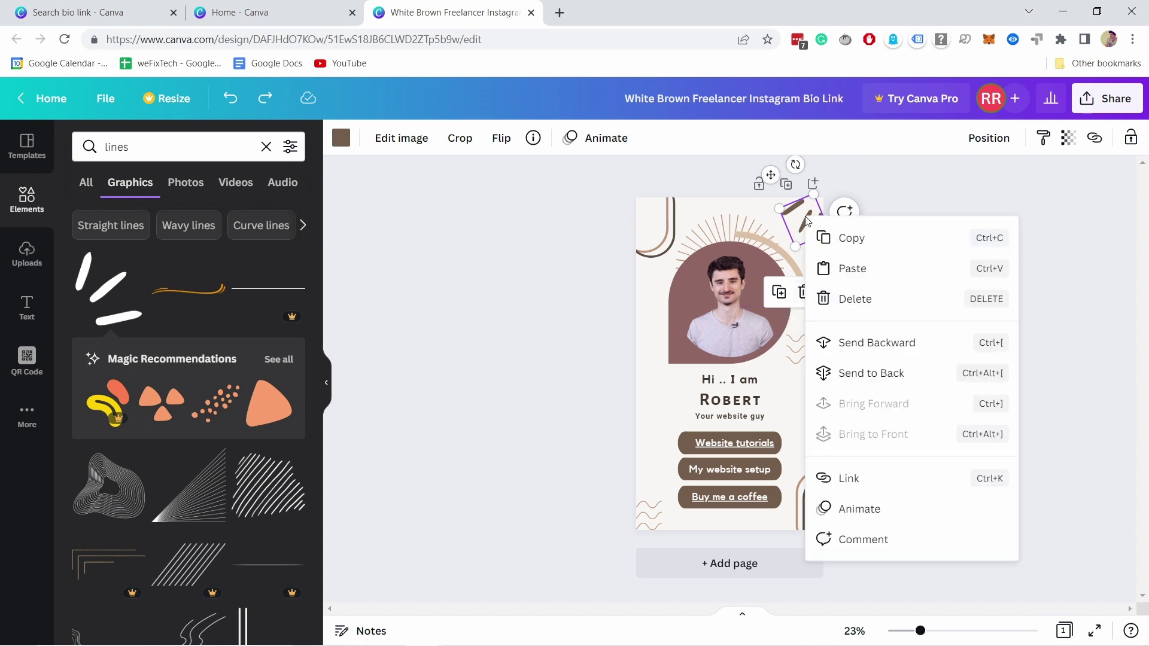
pyautogui.click(846, 300)
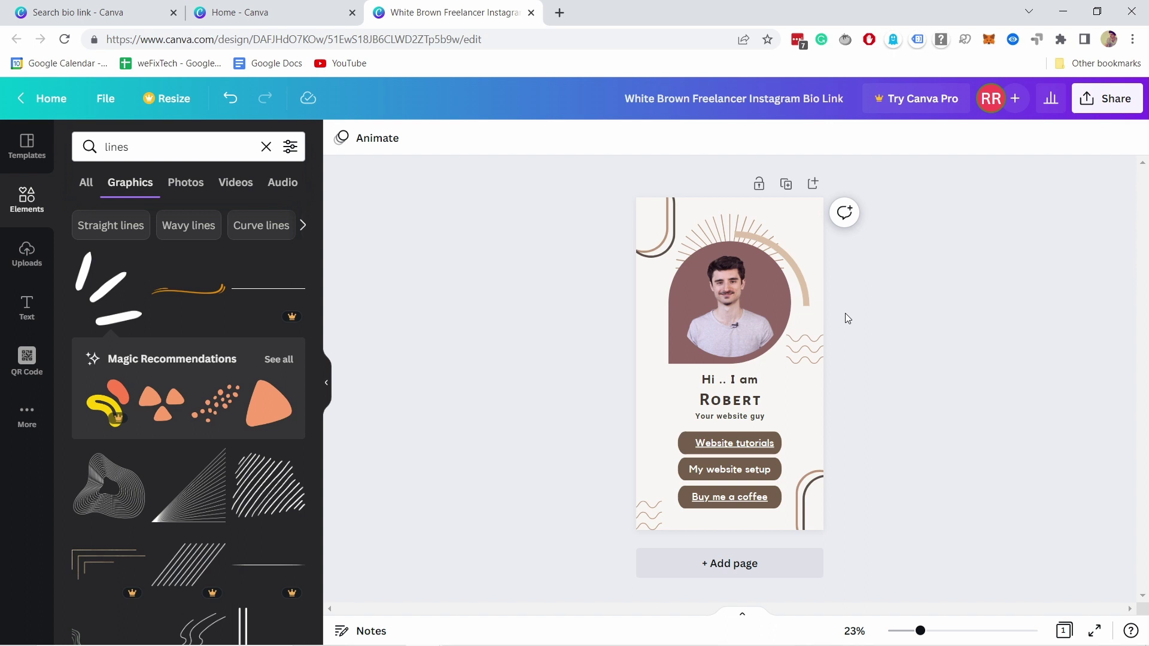
# Choose Share > More > Website and change the web style from Presentation to Scrolling.
pyautogui.click(1108, 109)
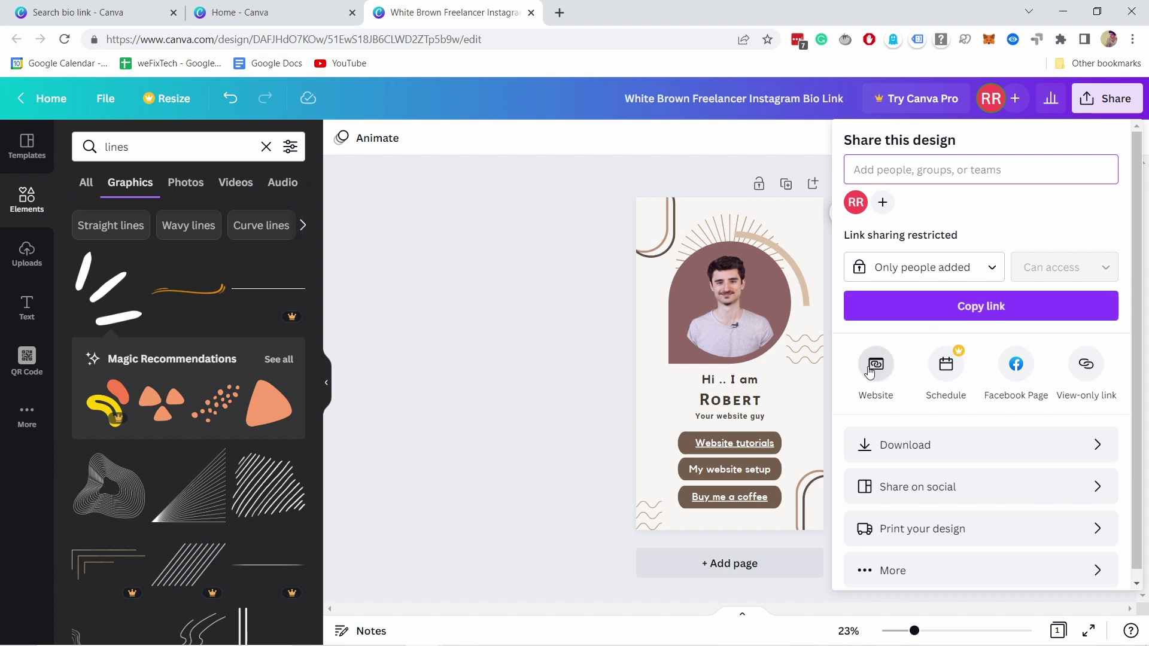
pyautogui.scroll(-1, 910, 520)
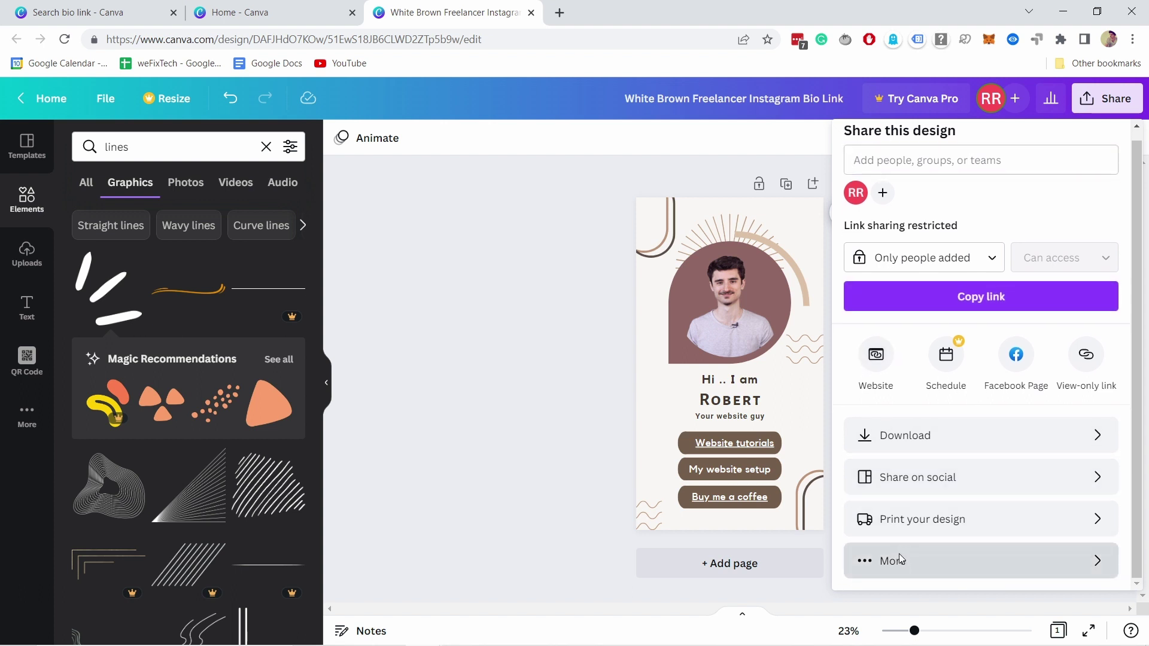
pyautogui.click(903, 560)
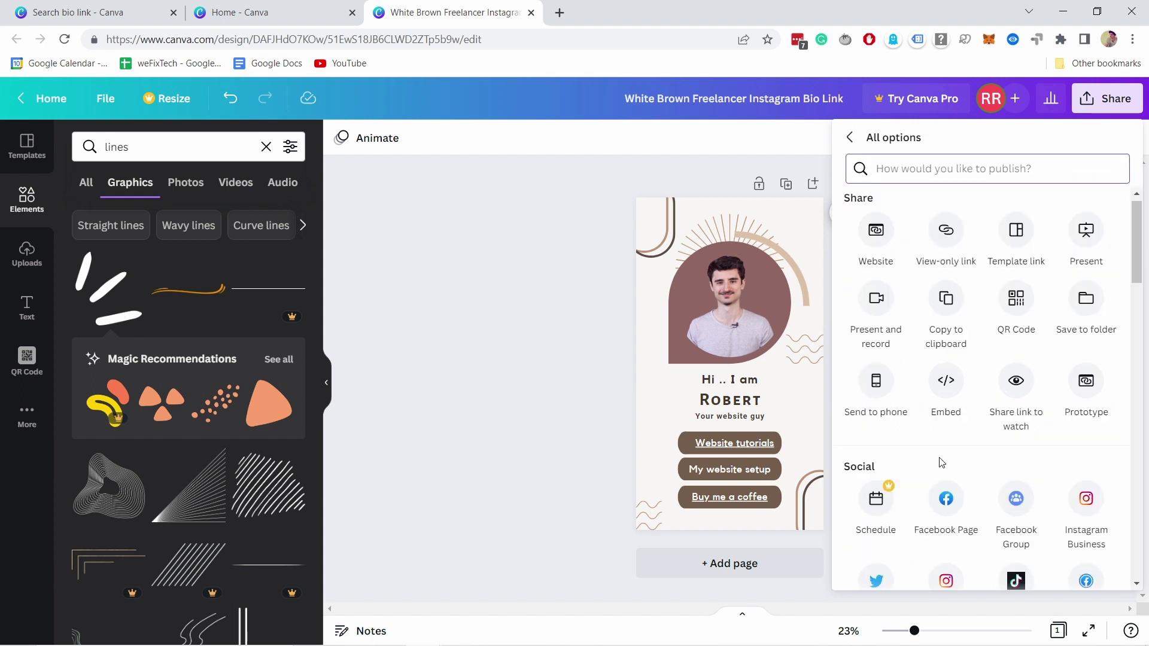
pyautogui.click(878, 232)
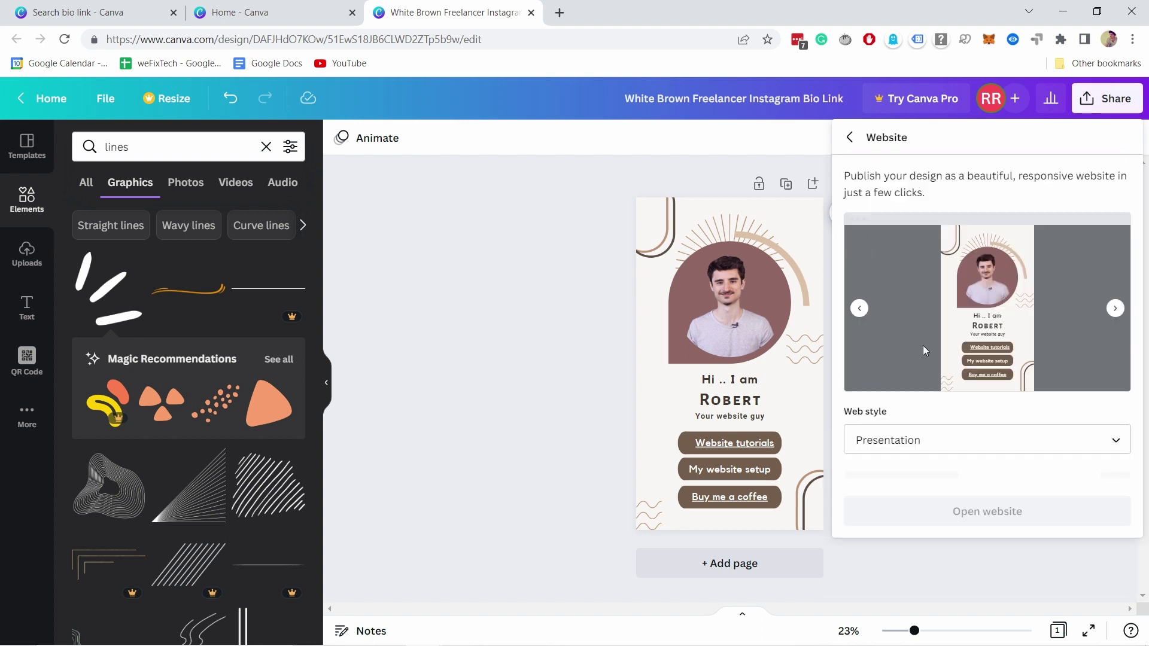
pyautogui.click(916, 445)
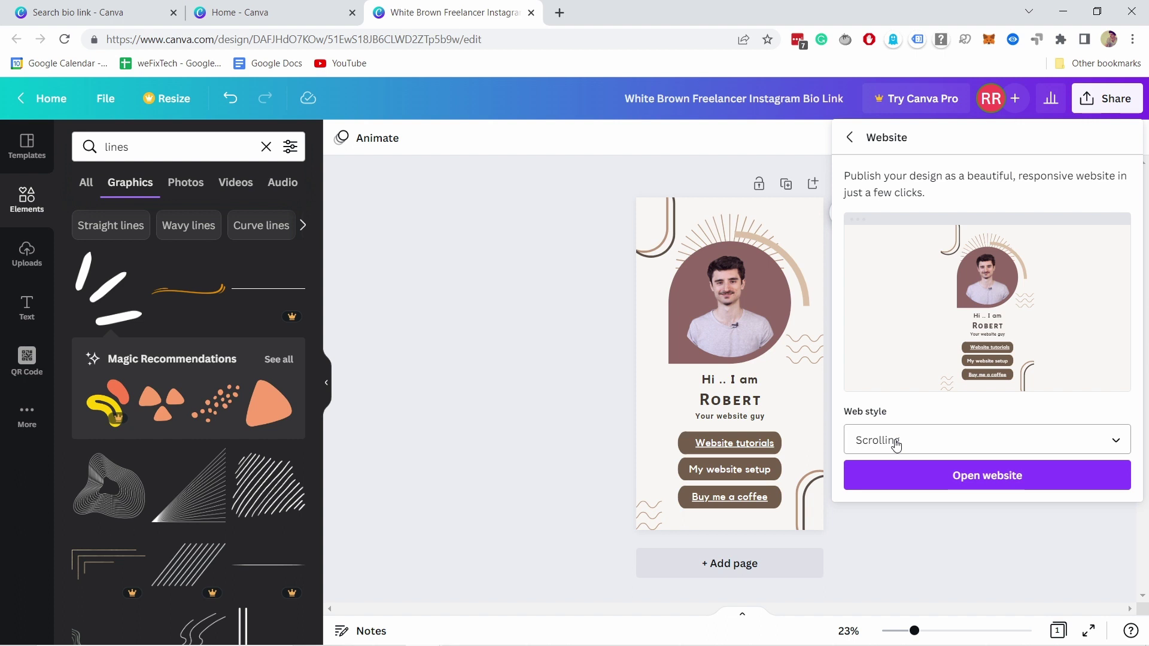
# Open the published website, then close the Ko-fi tab to return to it.
pyautogui.click(964, 483)
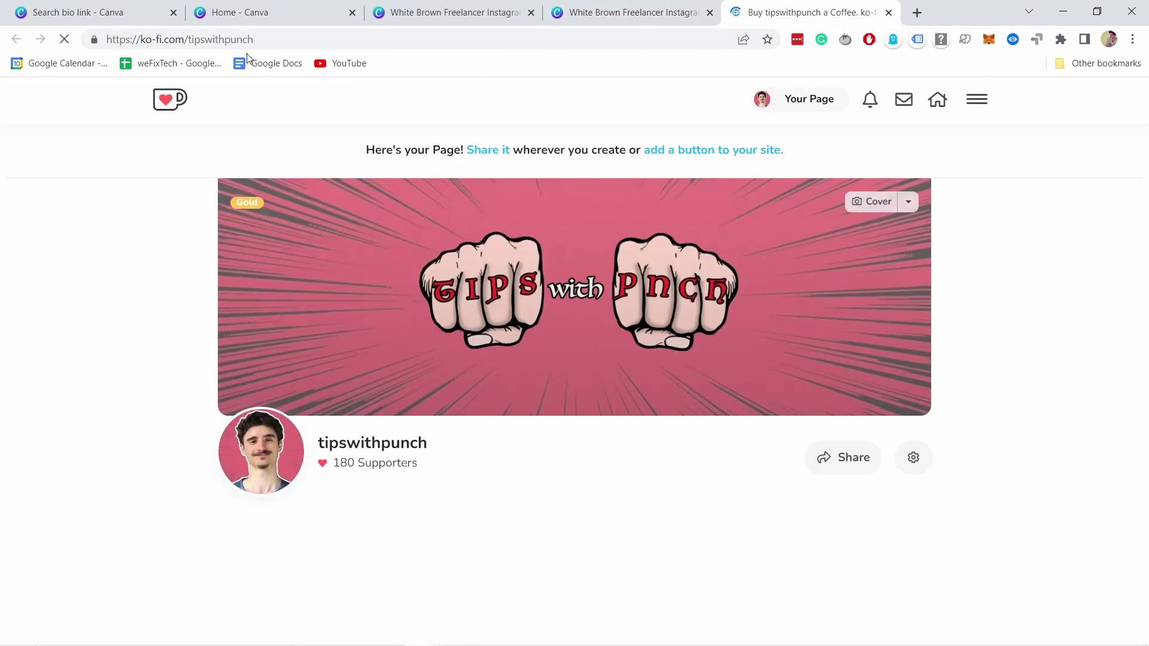
pyautogui.click(888, 13)
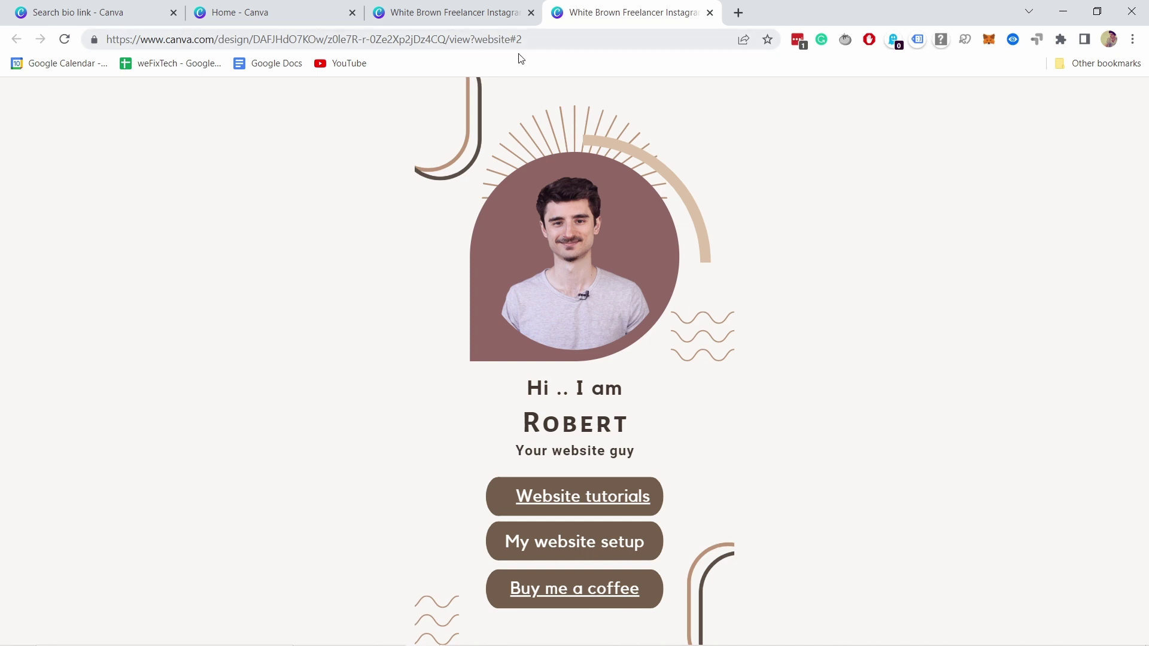
# Copy the published Canva website's address, then load bit.ly in the new tab.
pyautogui.click(545, 40)
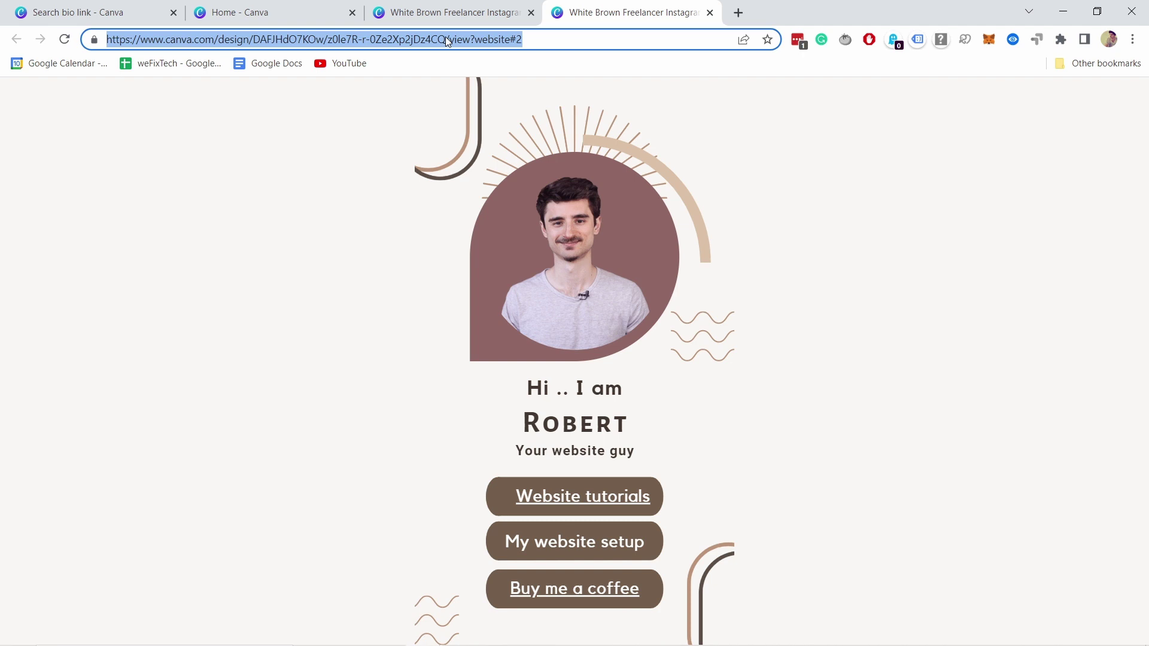
pyautogui.rightClick(407, 38)
pyautogui.click(440, 118)
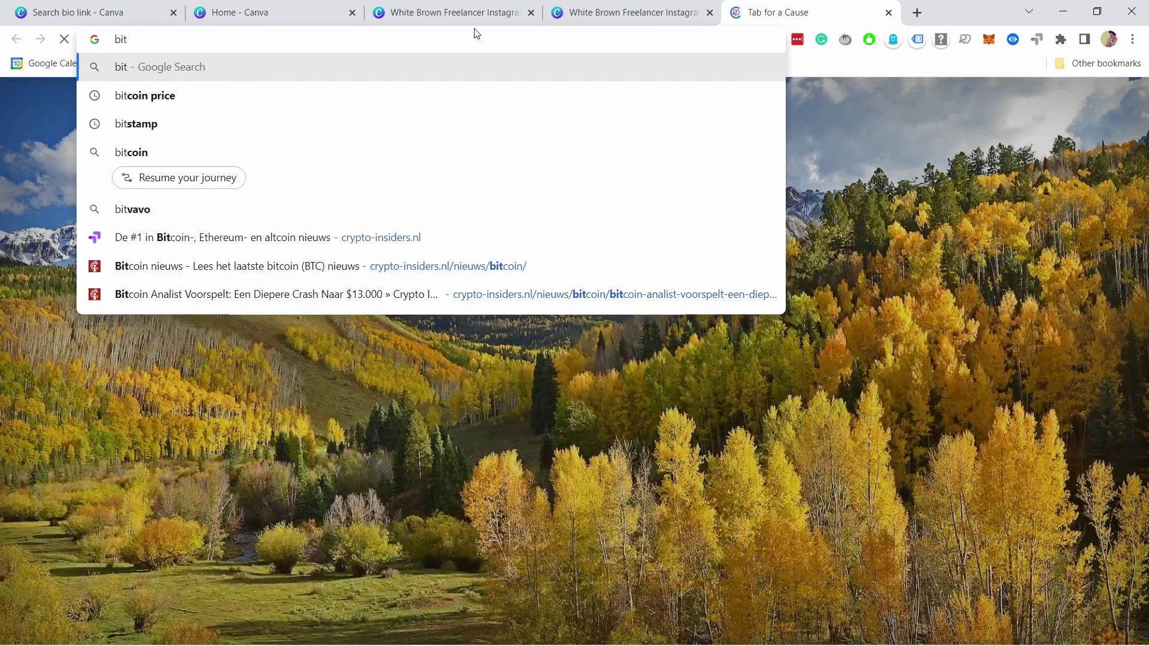
pyautogui.write('.ly')
pyautogui.press('Return')
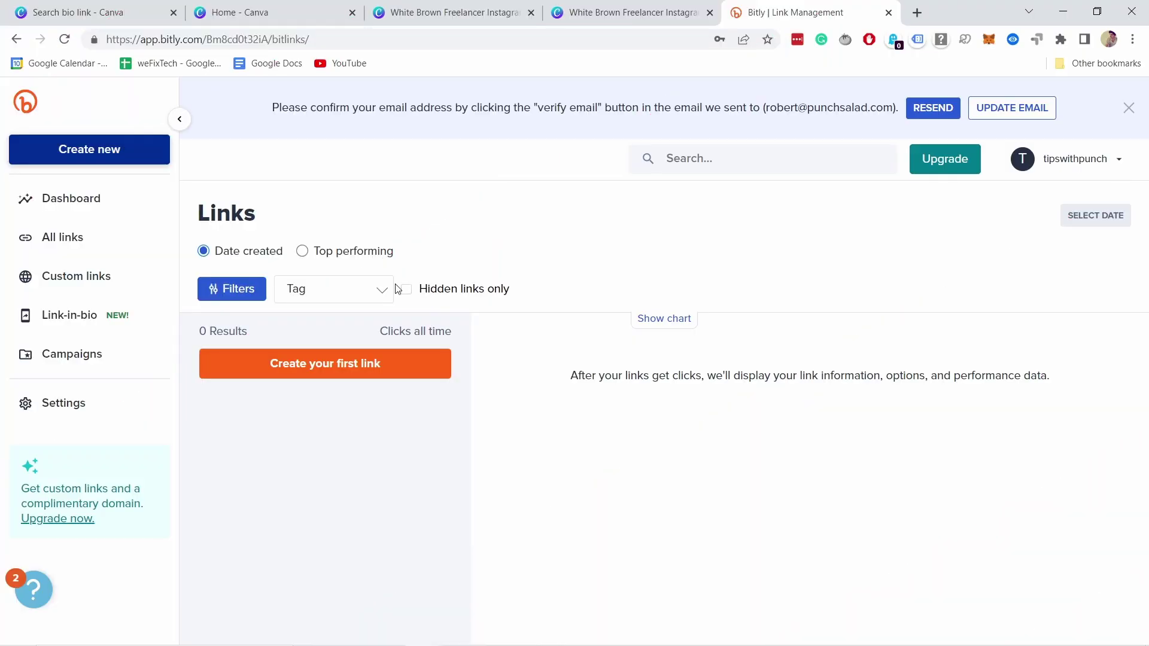
# Create a new Bitly link from the copied Canva site address, producing bit.ly/3vWZOaM.
pyautogui.click(87, 152)
pyautogui.click(226, 162)
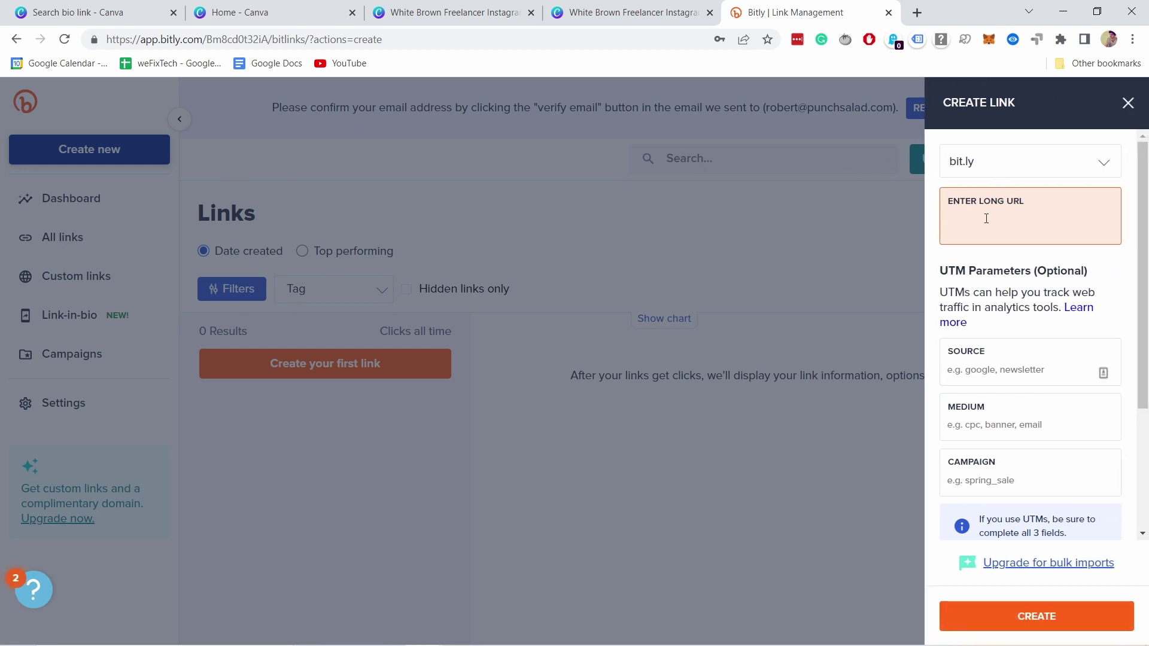
pyautogui.hotkey('ctrl', 'shift', 'Tab')
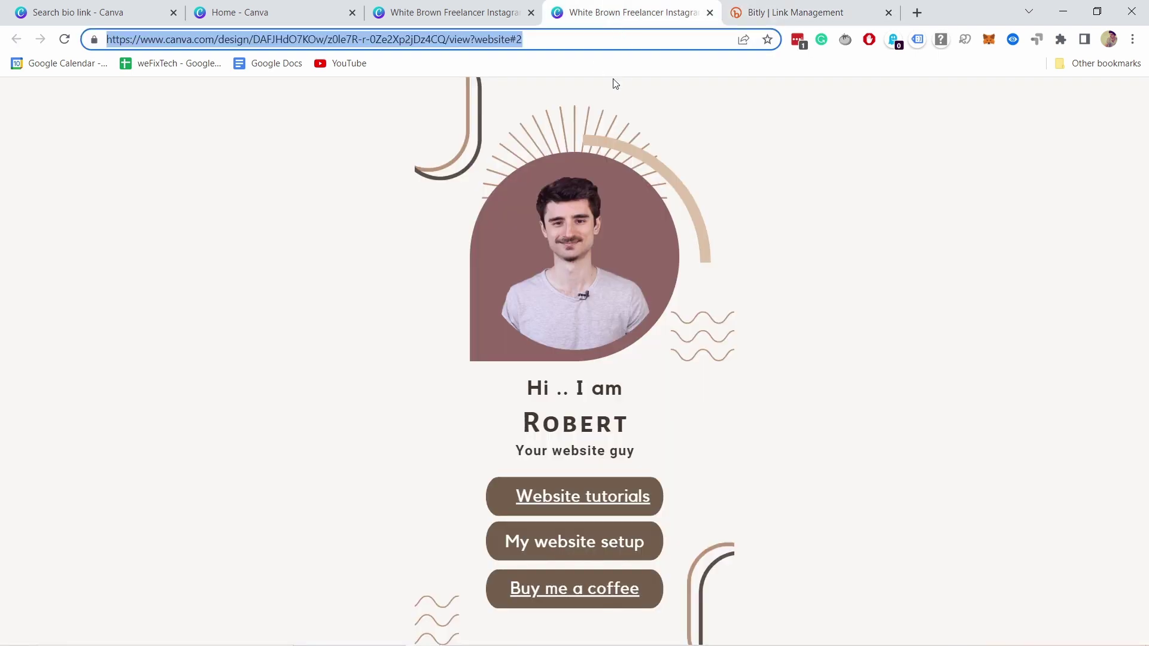
pyautogui.click(553, 40)
pyautogui.tripleClick(553, 40)
pyautogui.rightClick(470, 39)
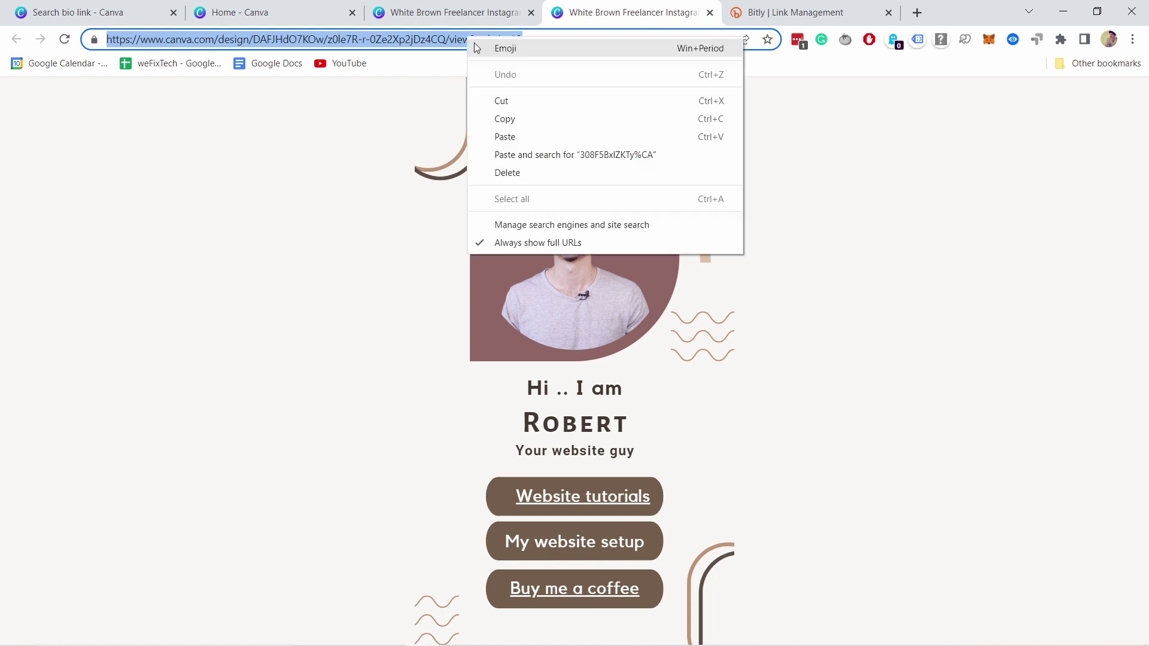
pyautogui.click(506, 119)
pyautogui.click(801, 13)
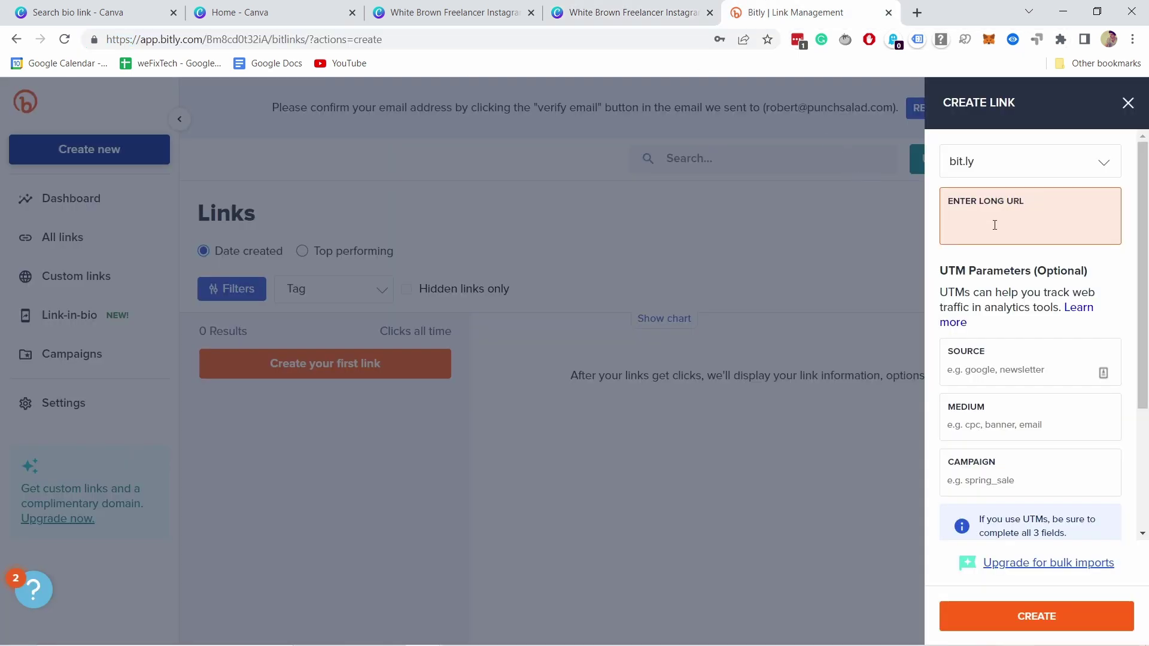
pyautogui.hotkey('ctrl', 'v')
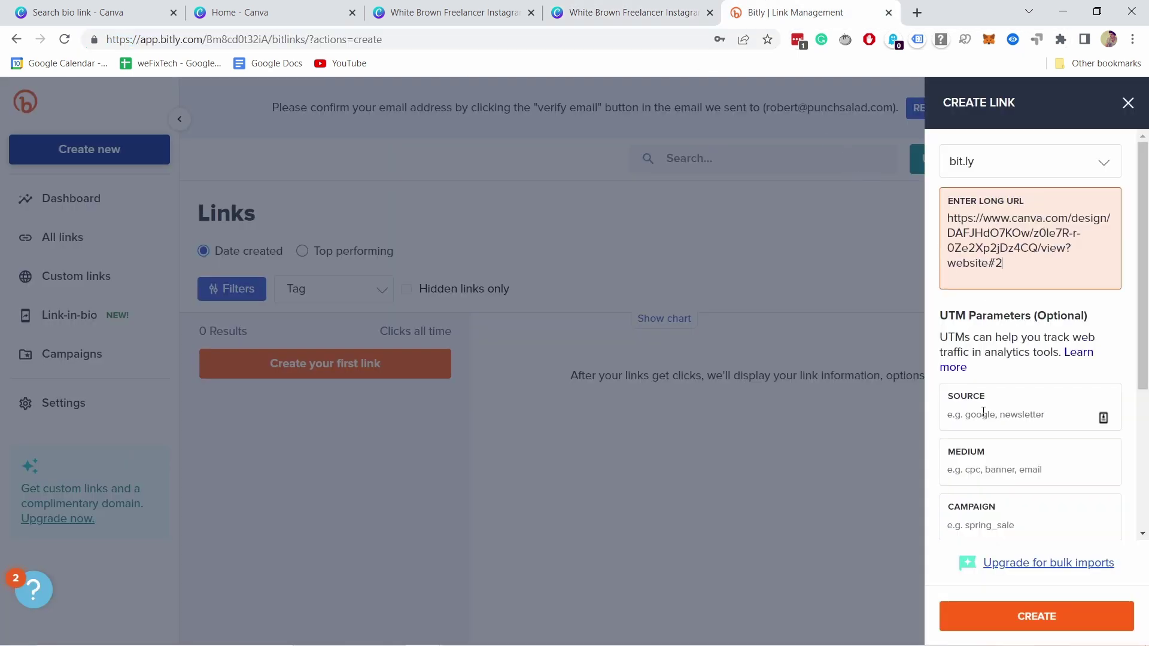
pyautogui.scroll(-4, 990, 407)
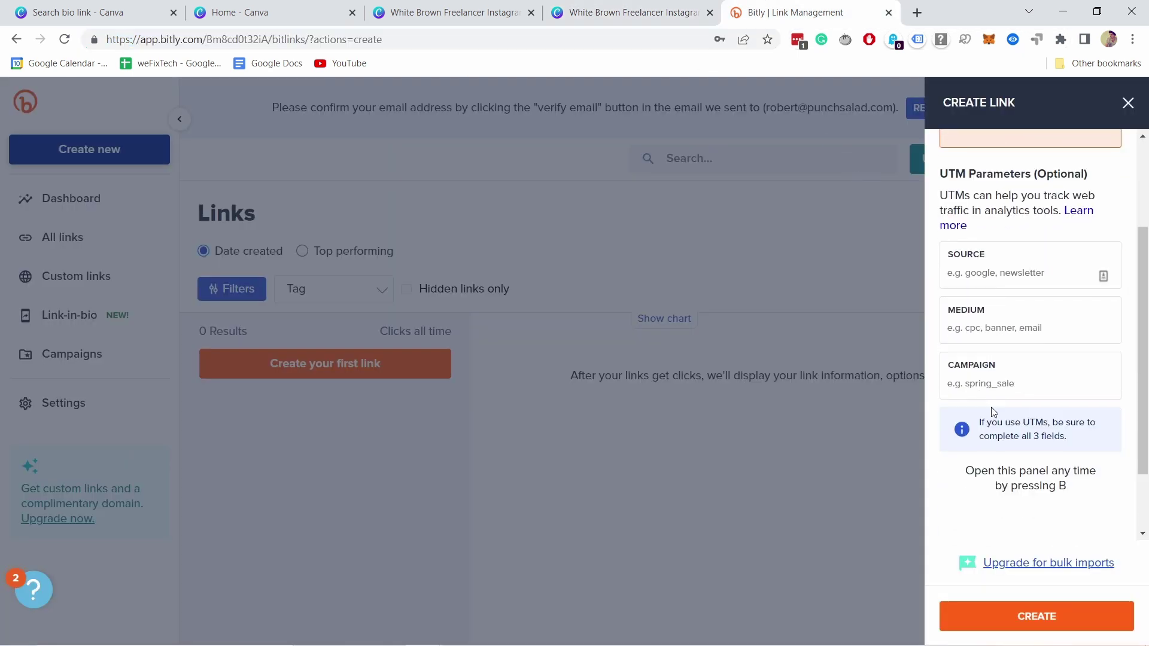
pyautogui.click(1016, 612)
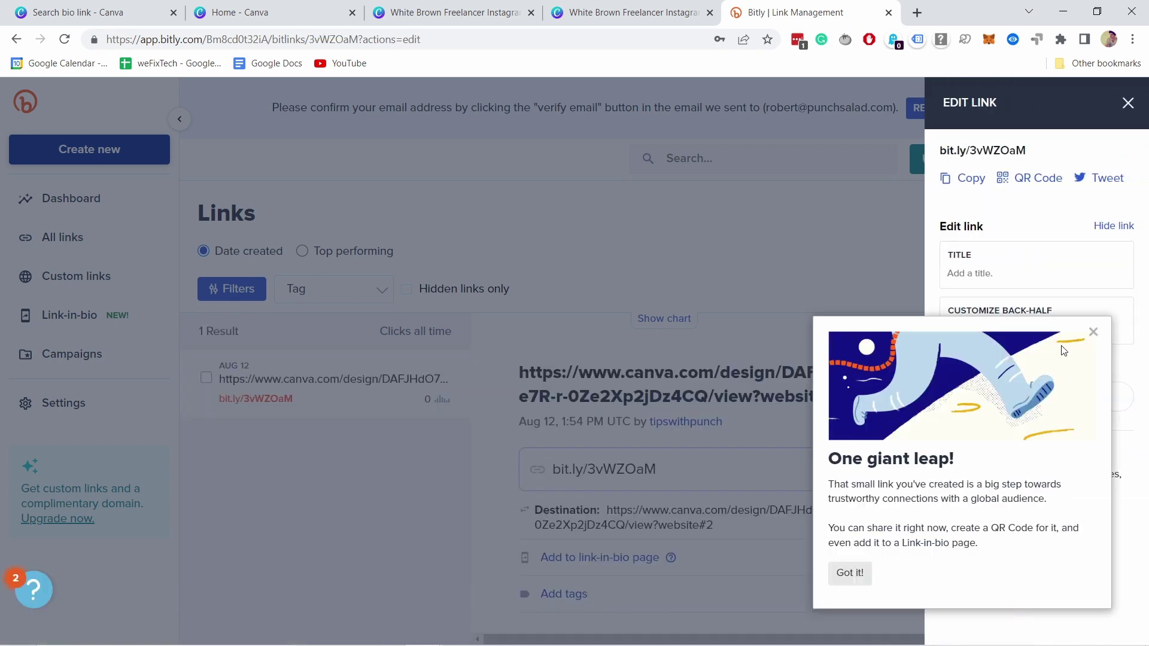
# Title the short link 'Tipswithpunch Link in Bio page'.
pyautogui.click(1095, 334)
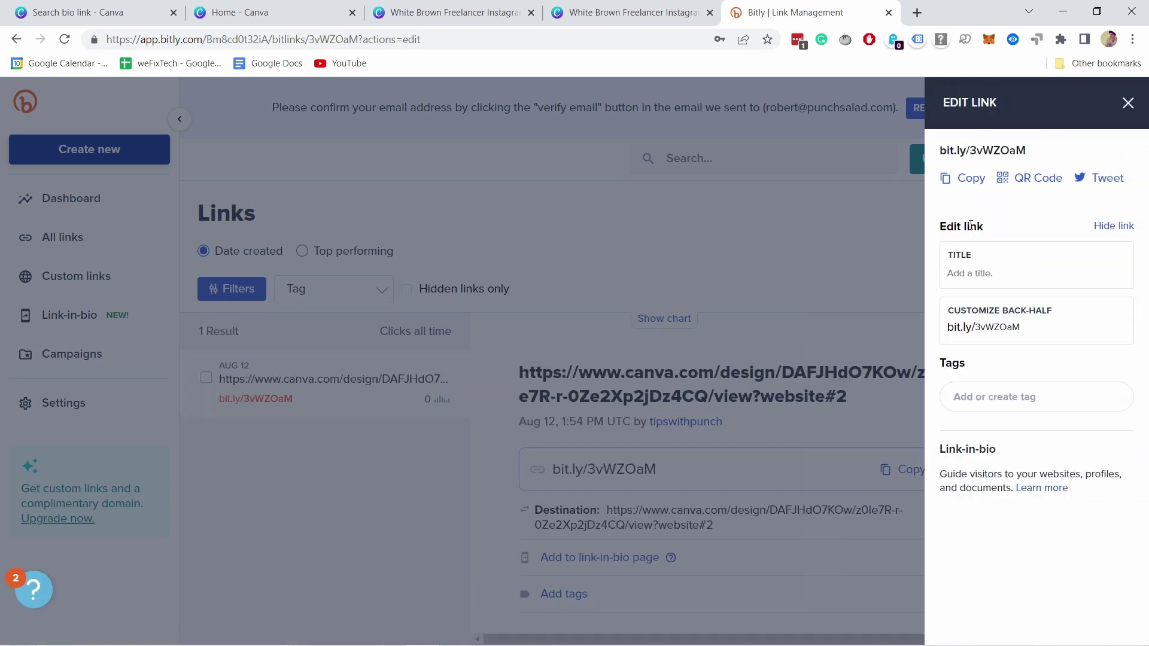
pyautogui.click(971, 272)
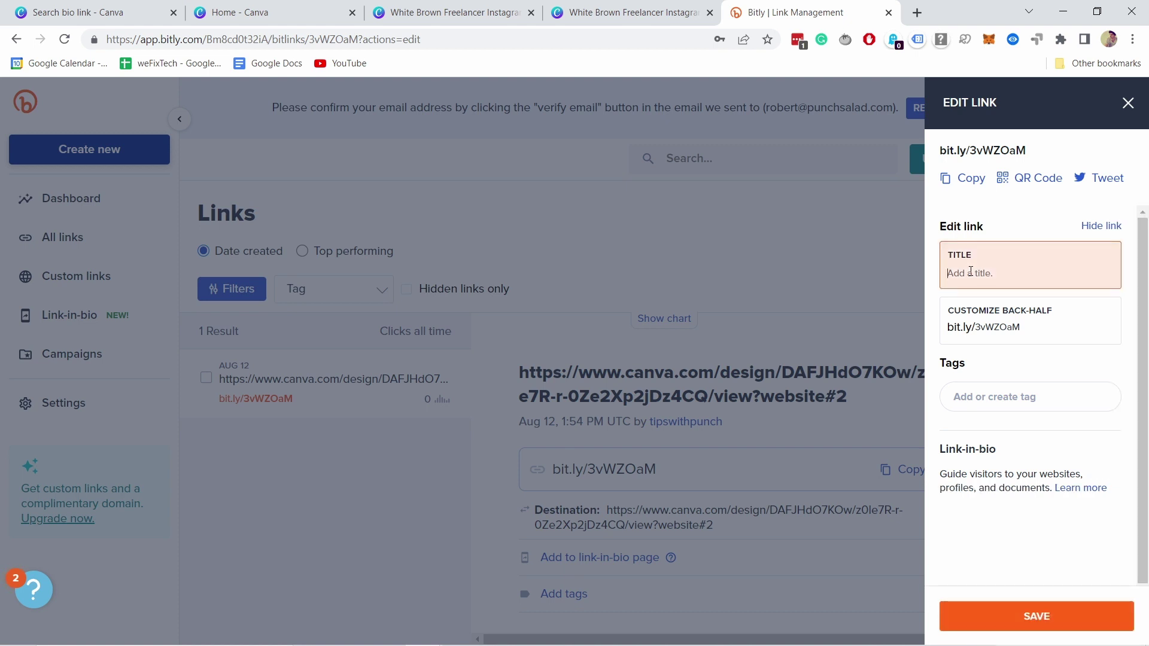
pyautogui.write('Tipswithpunch Link in Bio page')
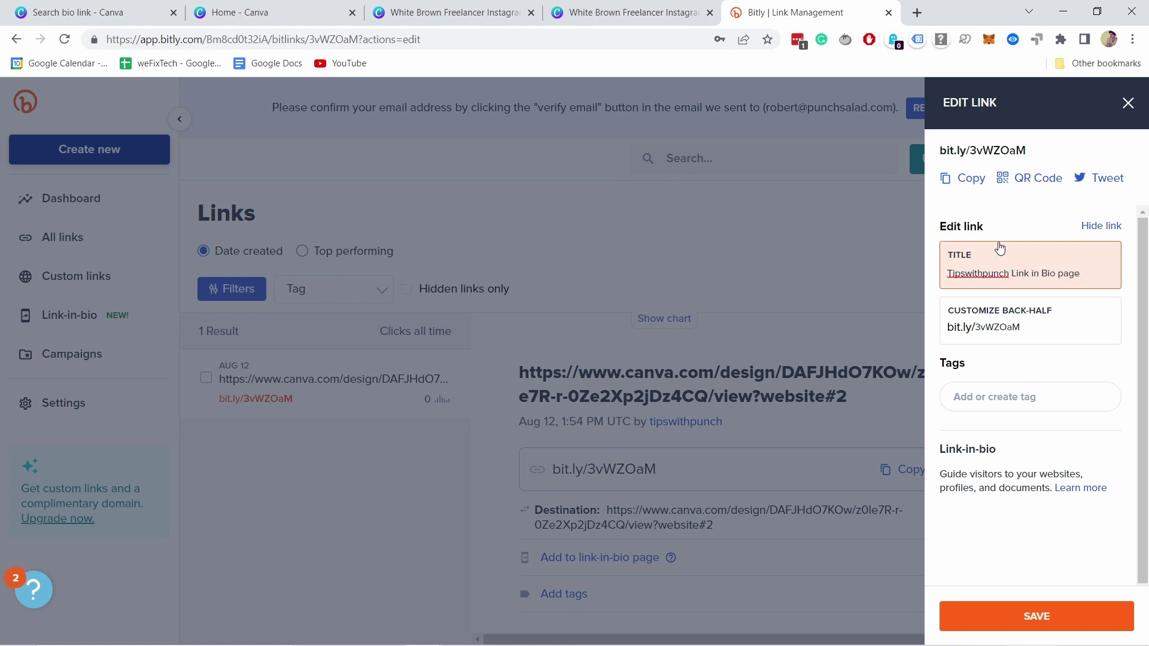
# Change the back-half to twp-bio, save, and copy the bit.ly/twp-bio link.
pyautogui.doubleClick(1031, 330)
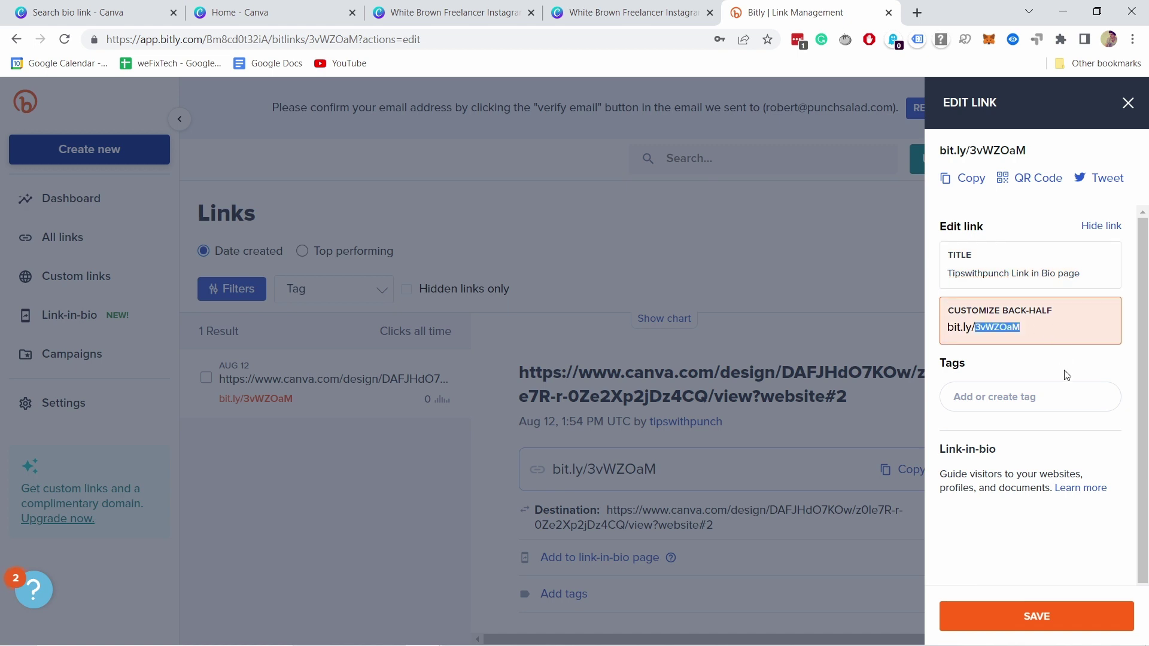
pyautogui.press('BackSpace')
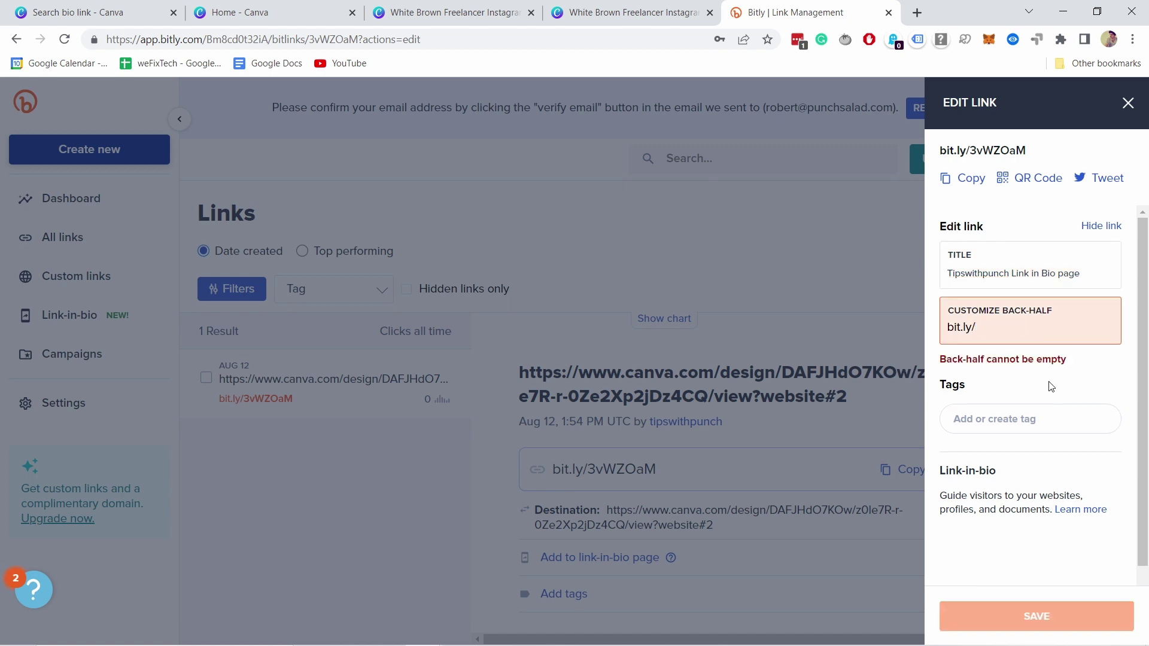
pyautogui.write('twp-bio')
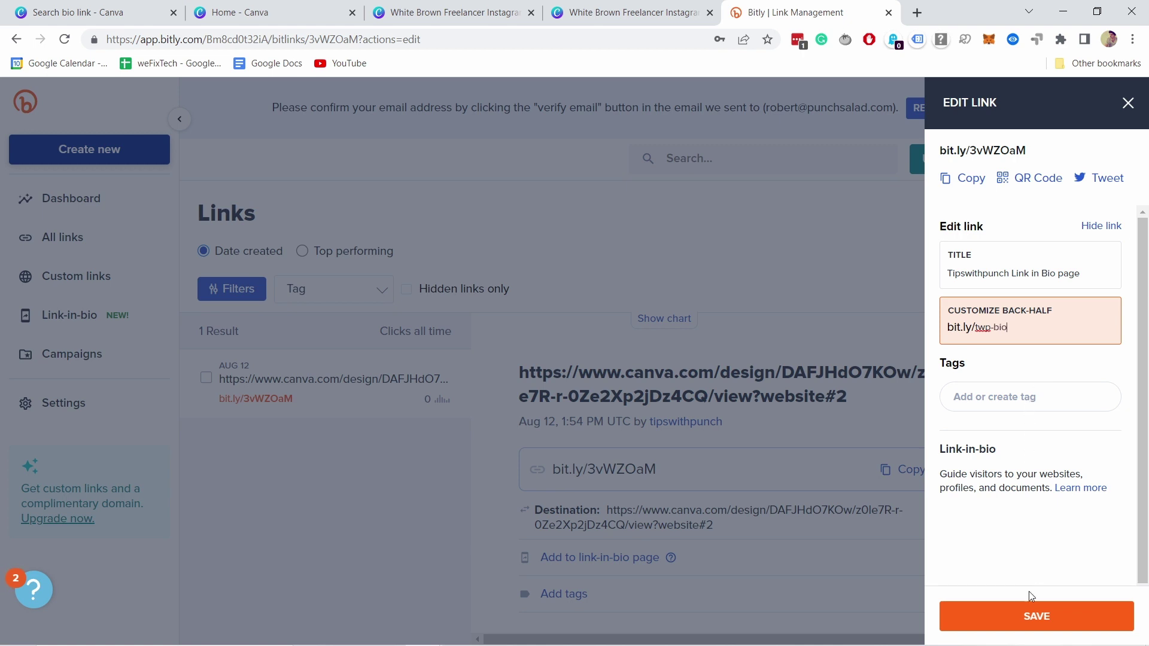
pyautogui.click(1012, 623)
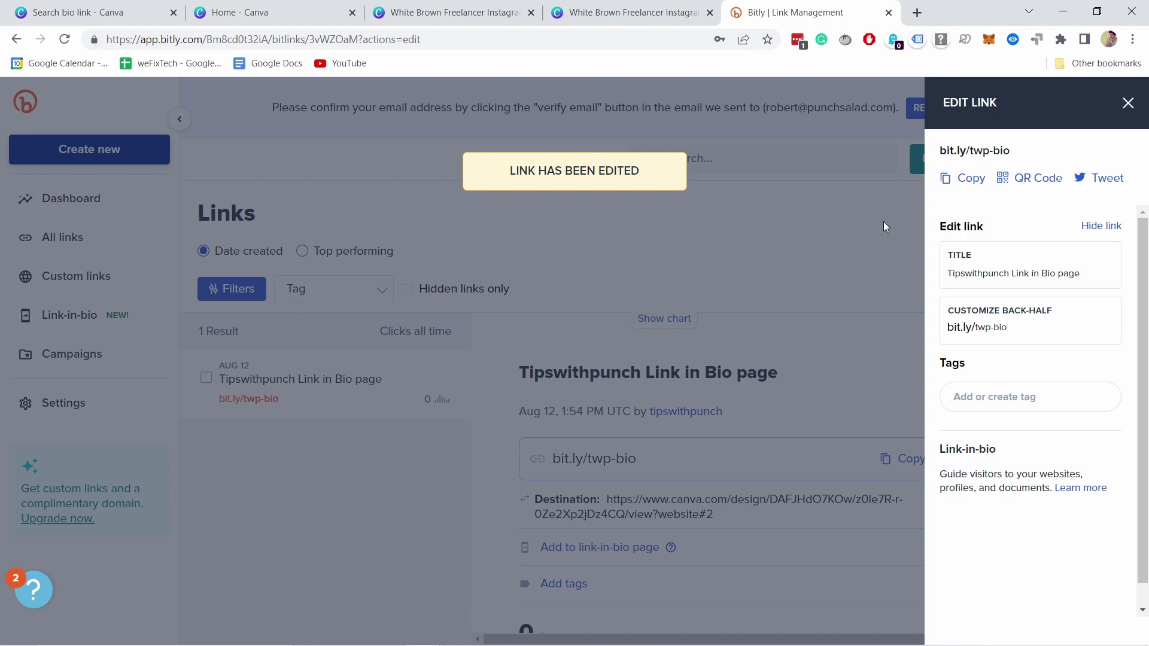
pyautogui.tripleClick(1015, 323)
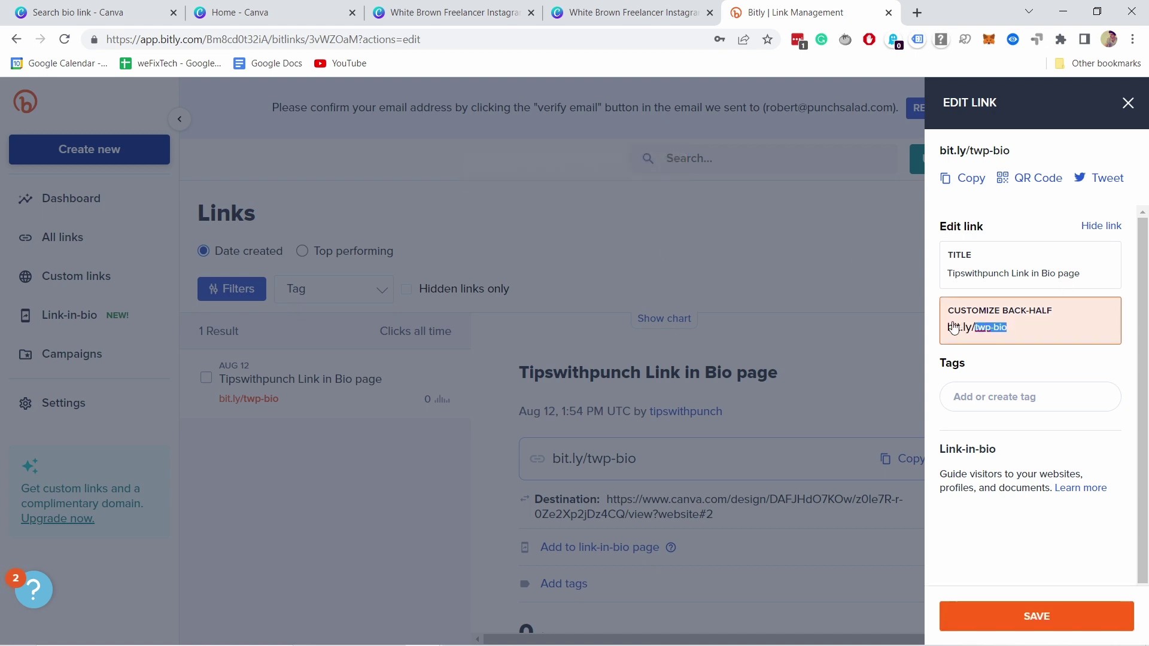
pyautogui.click(964, 180)
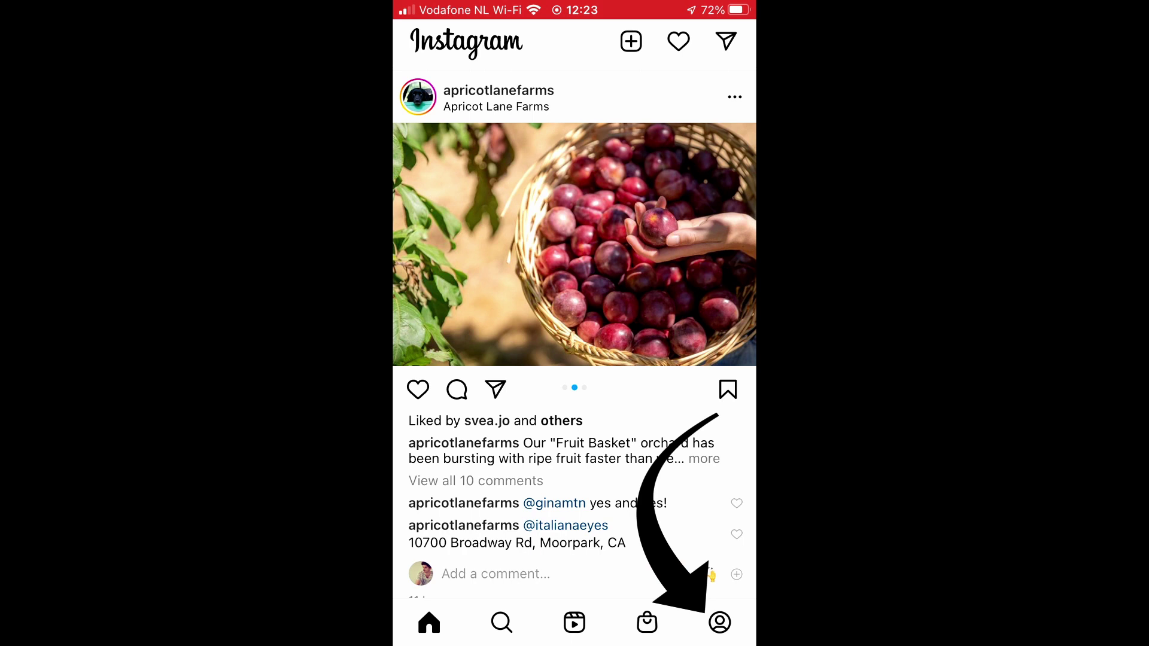
# Replace the old YouTube website in Edit Profile with bit.ly/twp-bio and save.
pyautogui.click(720, 622)
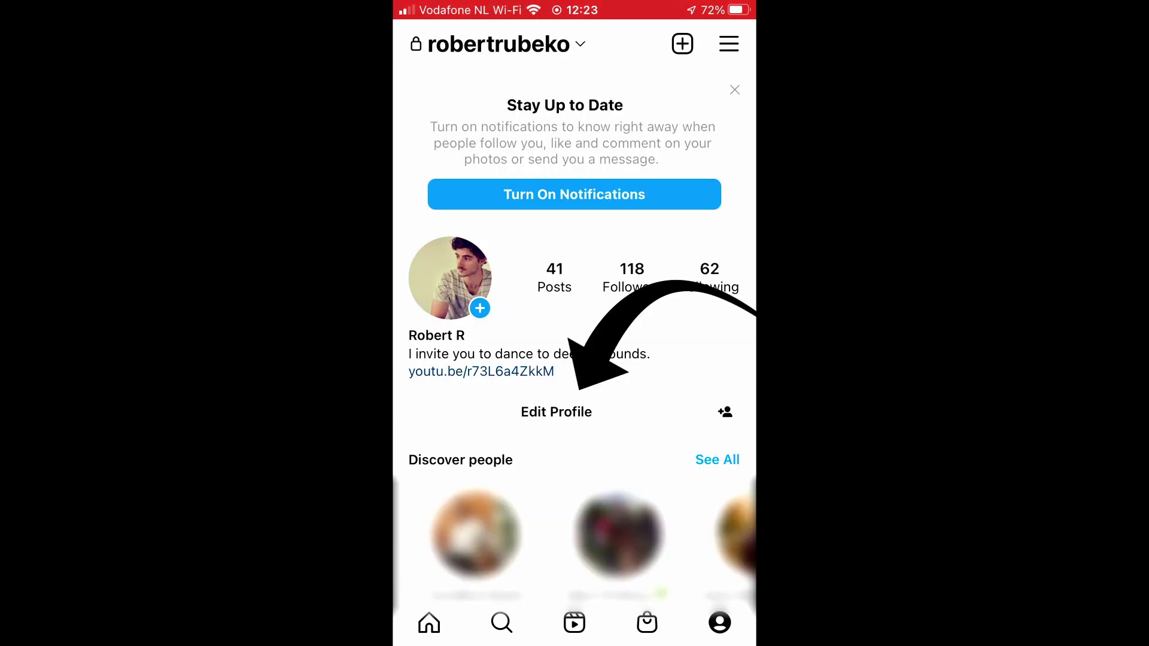
pyautogui.click(556, 412)
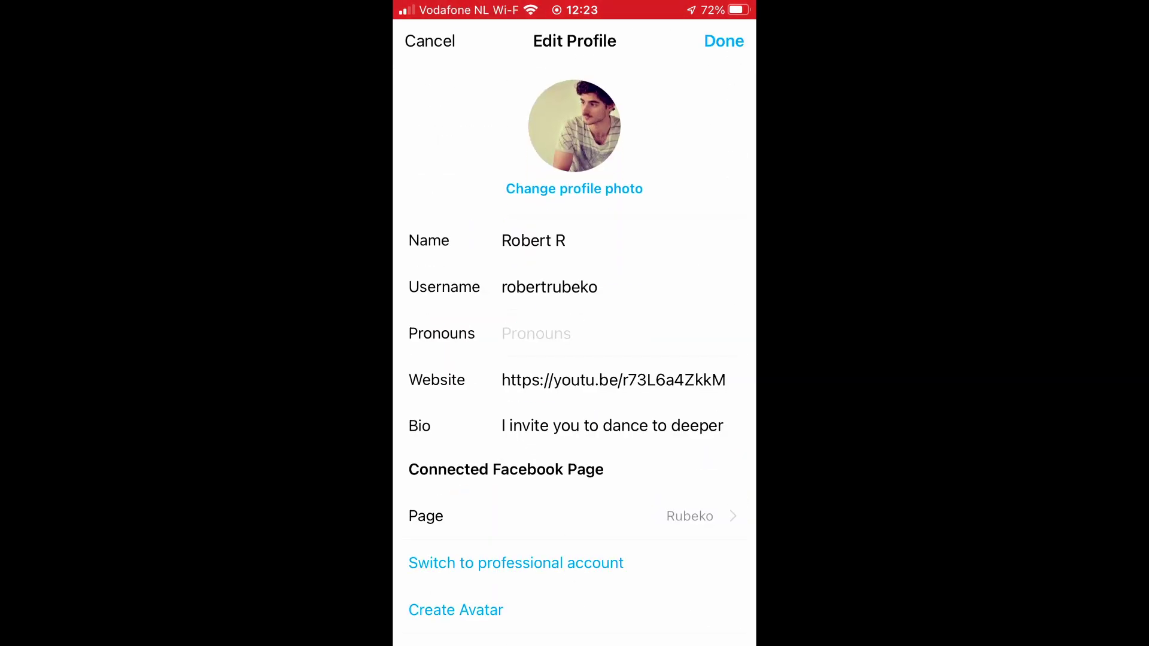
pyautogui.click(613, 380)
pyautogui.press('BackSpace')
pyautogui.press('BackSpace')
pyautogui.press('BackSpace')
pyautogui.press('BackSpace')
pyautogui.press('BackSpace')
pyautogui.press('BackSpace')
pyautogui.press('BackSpace')
pyautogui.press('BackSpace')
pyautogui.press('BackSpace')
pyautogui.press('BackSpace')
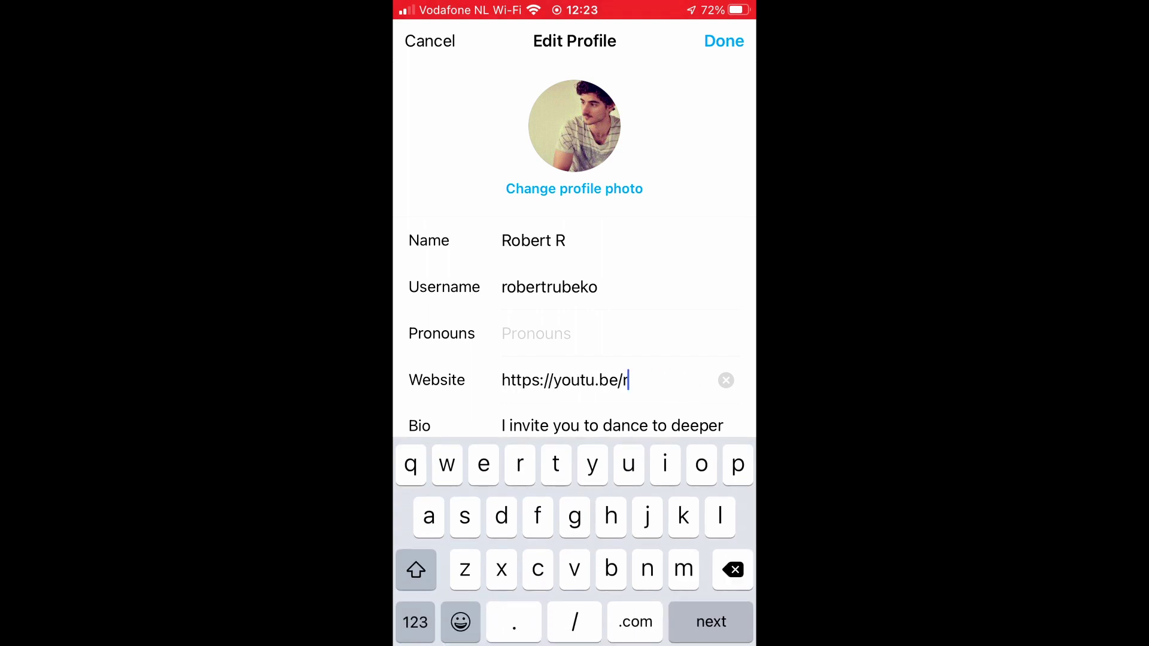
pyautogui.press('BackSpace')
pyautogui.press('BackSpace')
pyautogui.press('BackSpace')
pyautogui.press('BackSpace')
pyautogui.press('BackSpace')
pyautogui.press('BackSpace')
pyautogui.press('BackSpace')
pyautogui.press('BackSpace')
pyautogui.press('BackSpace')
pyautogui.press('BackSpace')
pyautogui.press('BackSpace')
pyautogui.press('BackSpace')
pyautogui.press('BackSpace')
pyautogui.press('BackSpace')
pyautogui.press('BackSpace')
pyautogui.press('BackSpace')
pyautogui.press('BackSpace')
pyautogui.press('BackSpace')
pyautogui.write('bit.ly/twp')
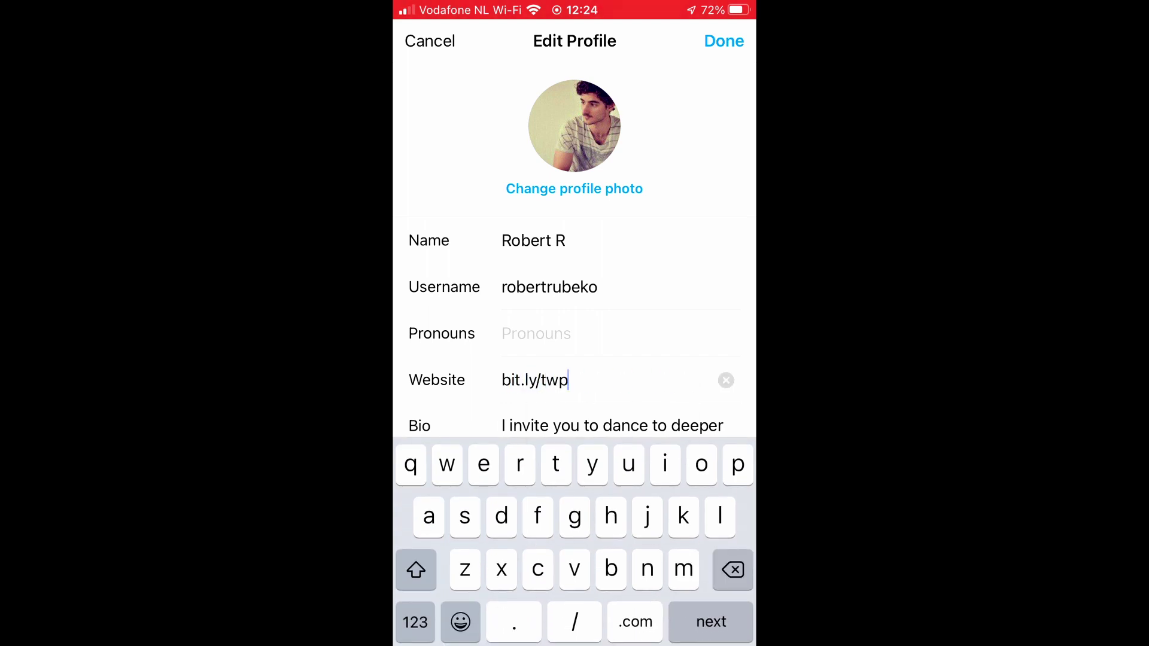
pyautogui.write('-bio/')
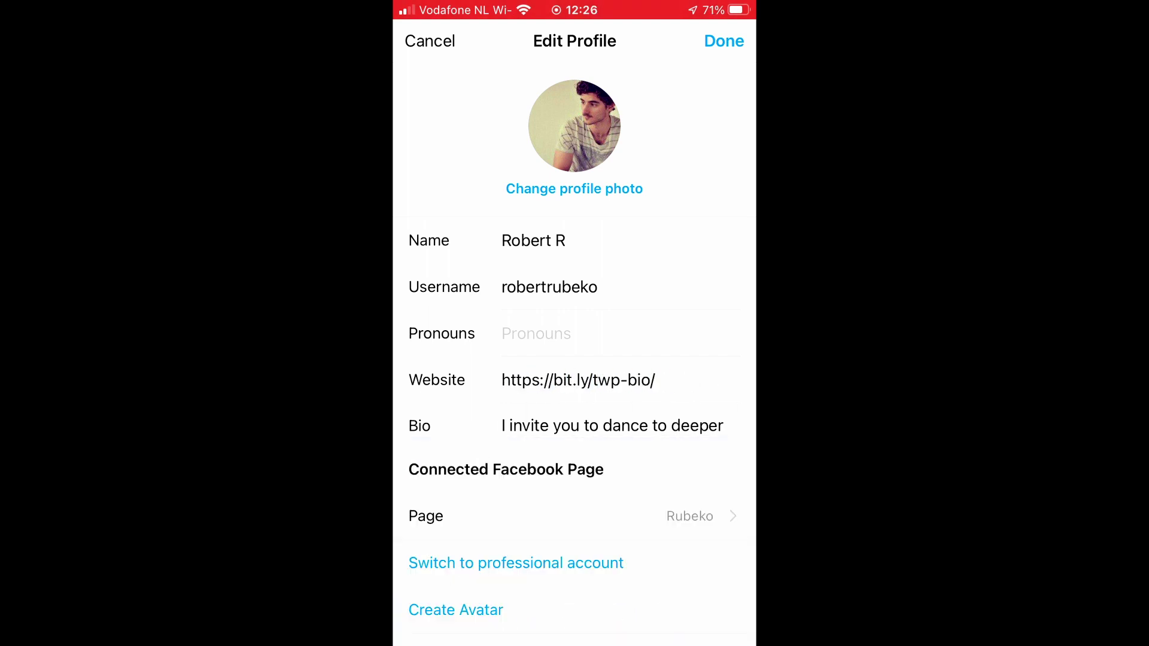
pyautogui.click(598, 380)
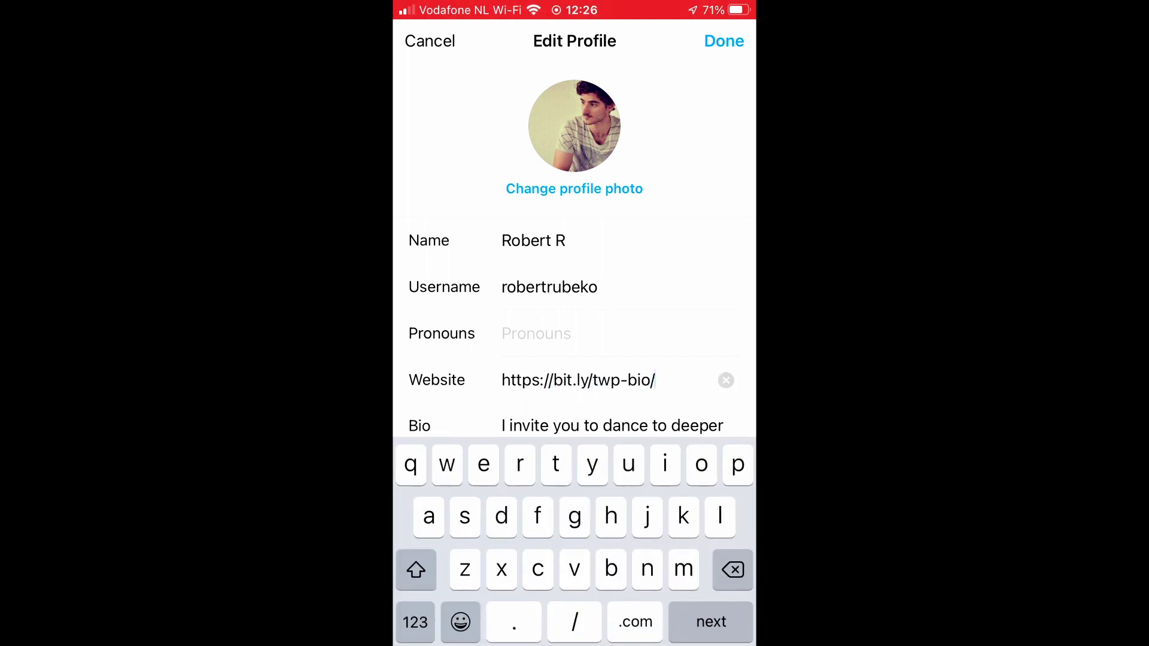
pyautogui.press('BackSpace')
pyautogui.write('.')
pyautogui.click(724, 41)
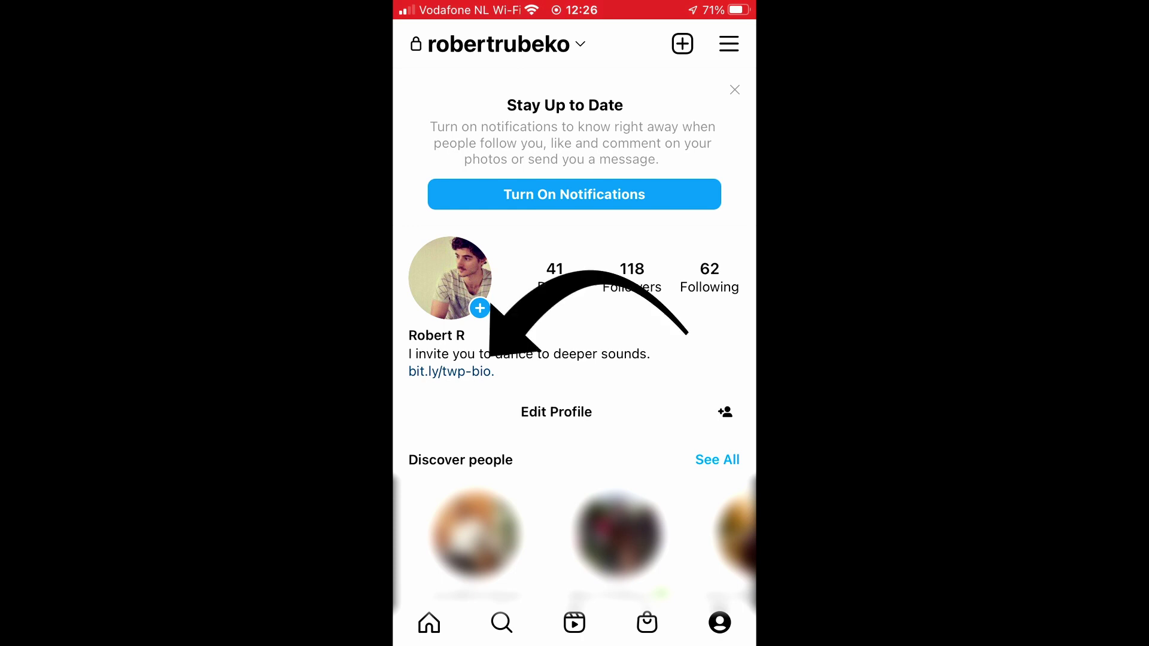
# Open the bit.ly/twp-bio bio link and scroll through the Canva page in Safari.
pyautogui.click(451, 372)
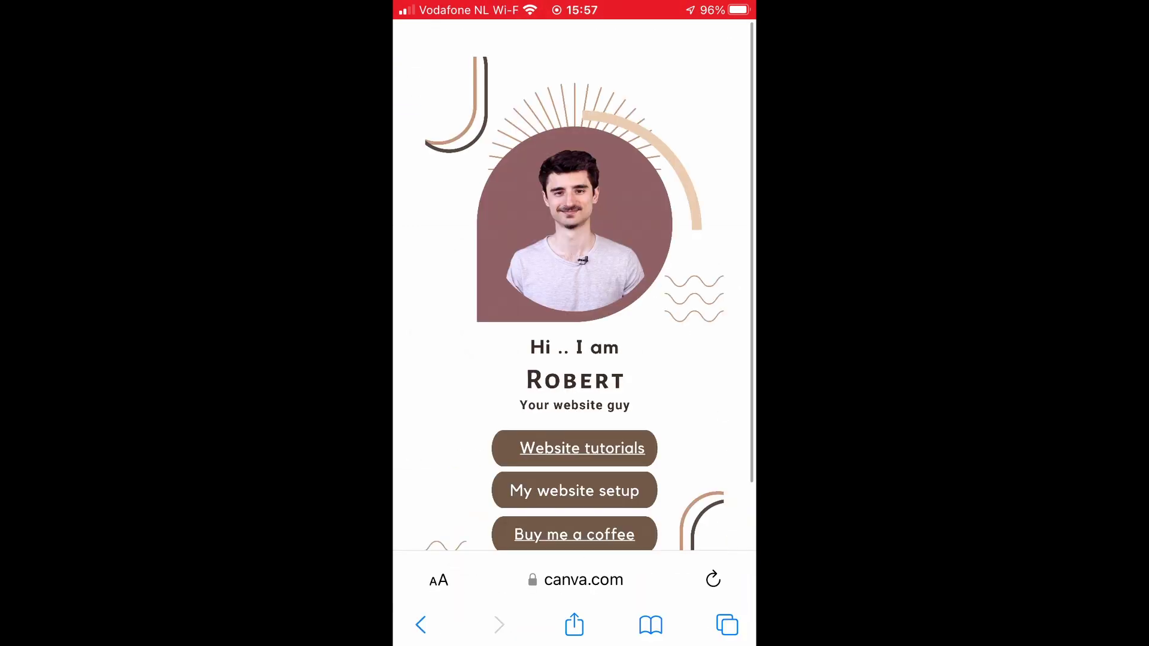
pyautogui.scroll(-2, 575, 300)
pyautogui.scroll(3, 574, 300)
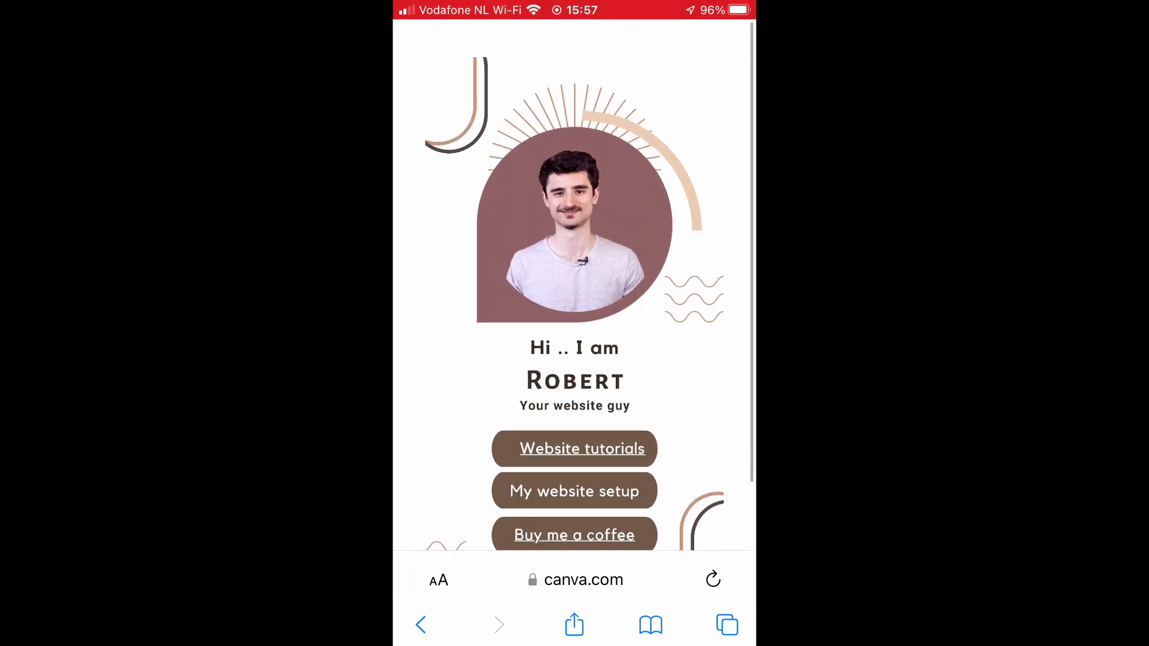